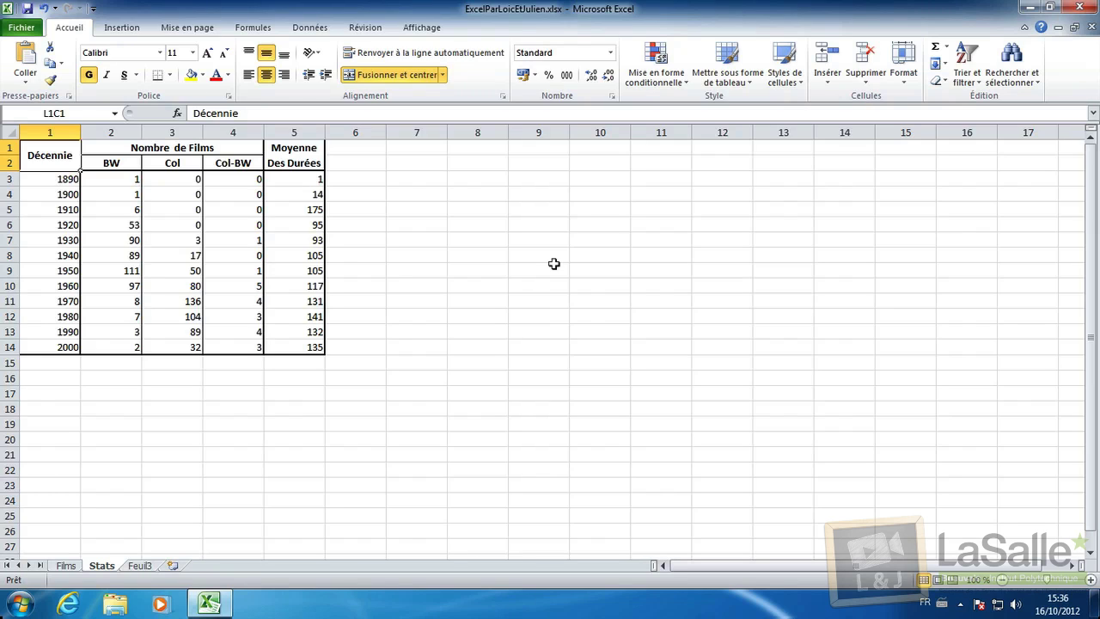
- Examine the film counts and average-duration formulas by decade in the Stats table
left_click(69, 180)
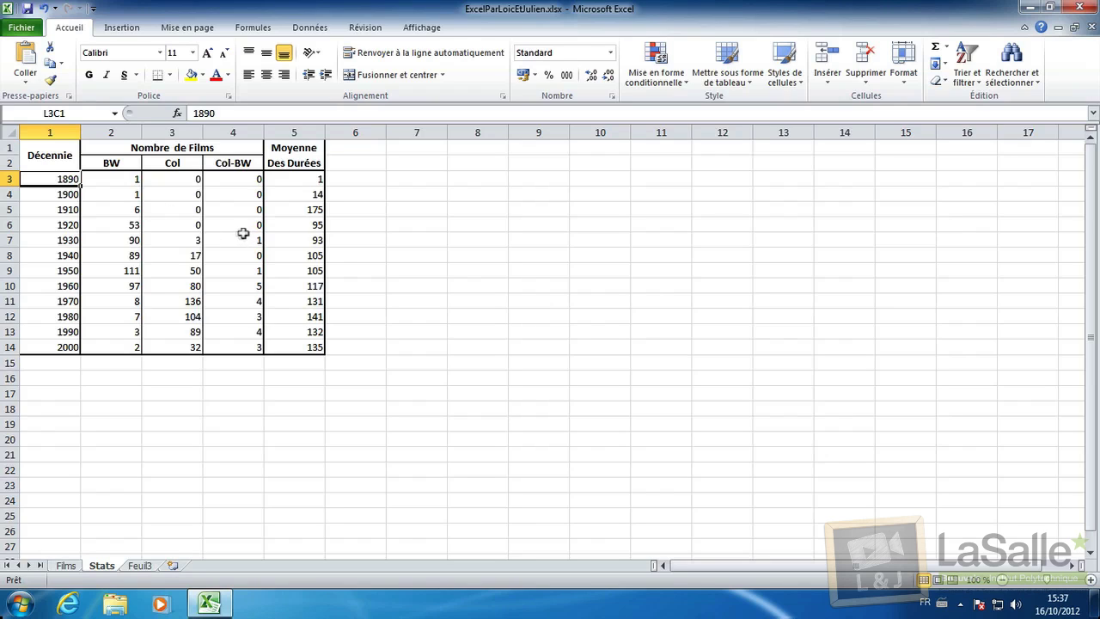
left_click_drag(293, 189, 300, 255)
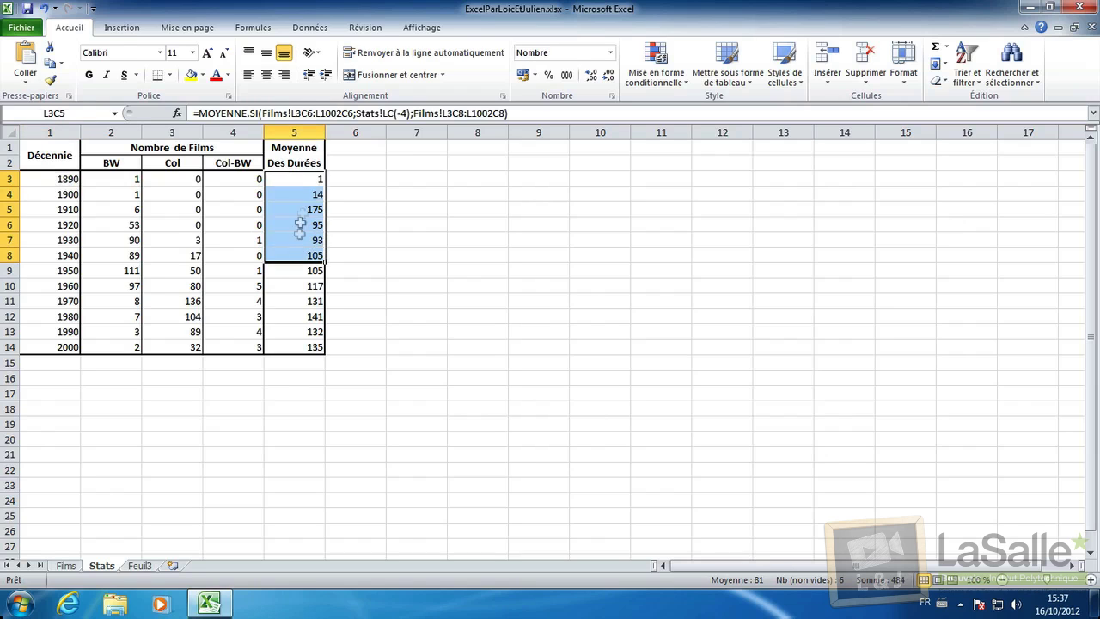
left_click(318, 178)
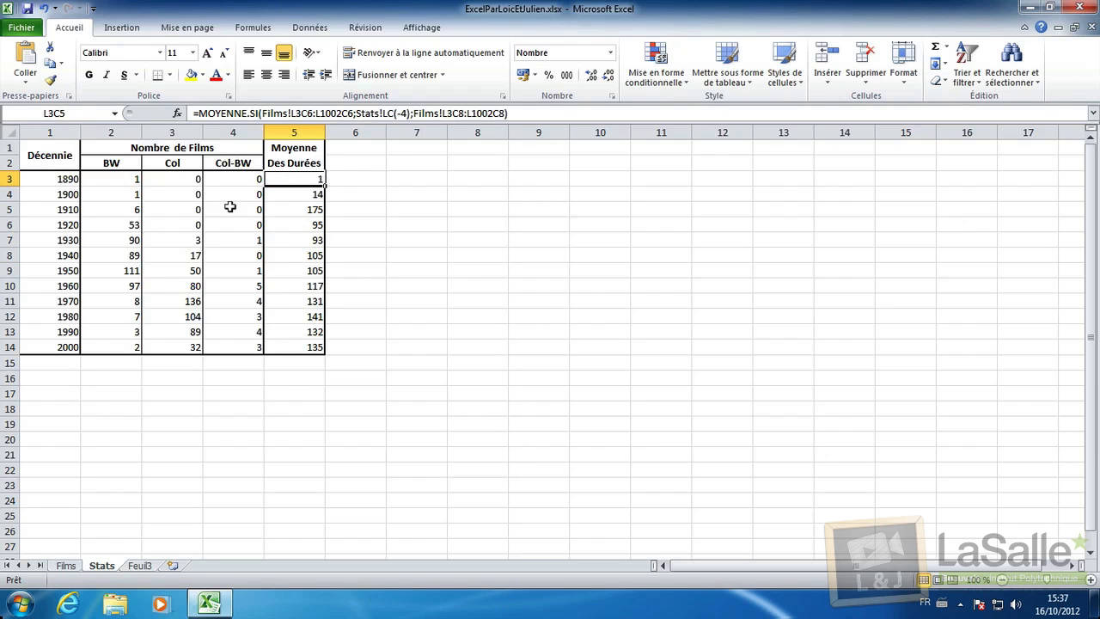
left_click(226, 169)
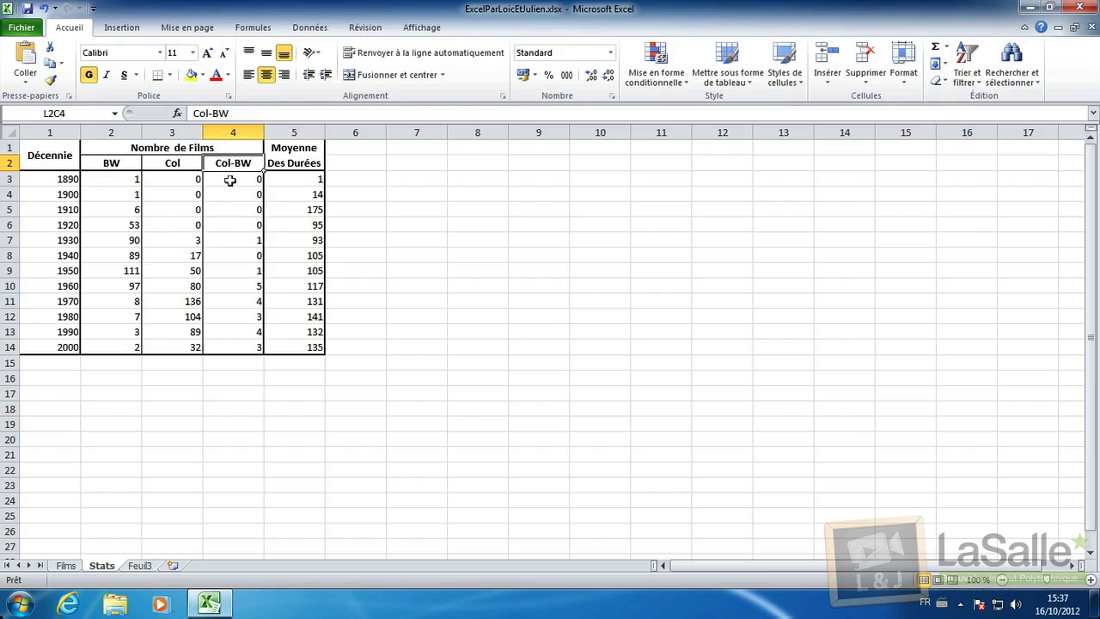
left_click_drag(226, 178, 242, 370)
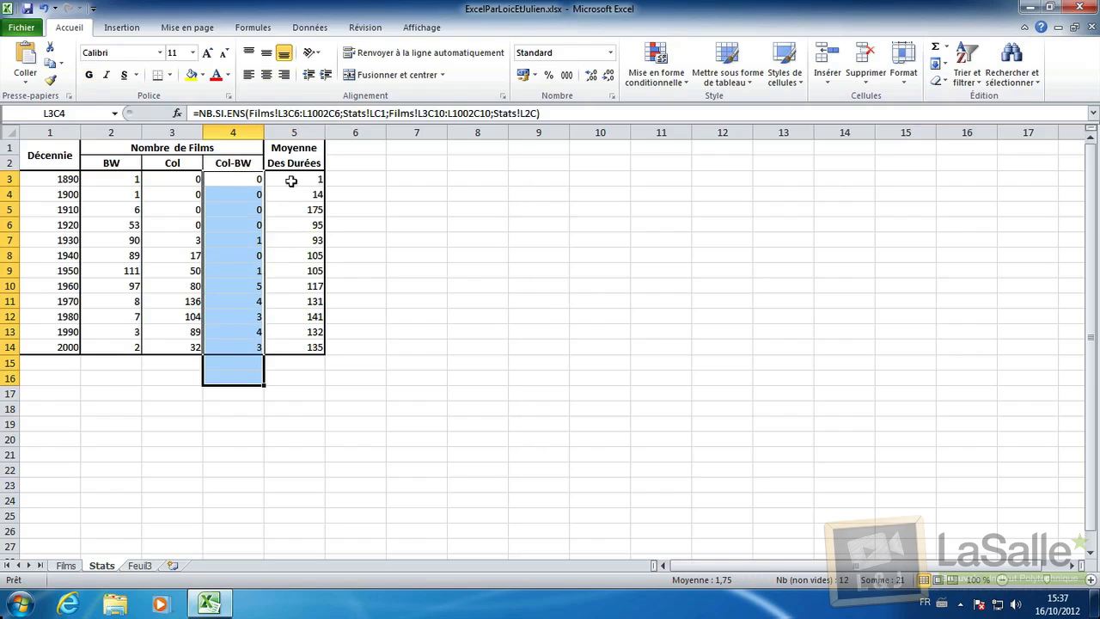
left_click_drag(294, 183, 296, 349)
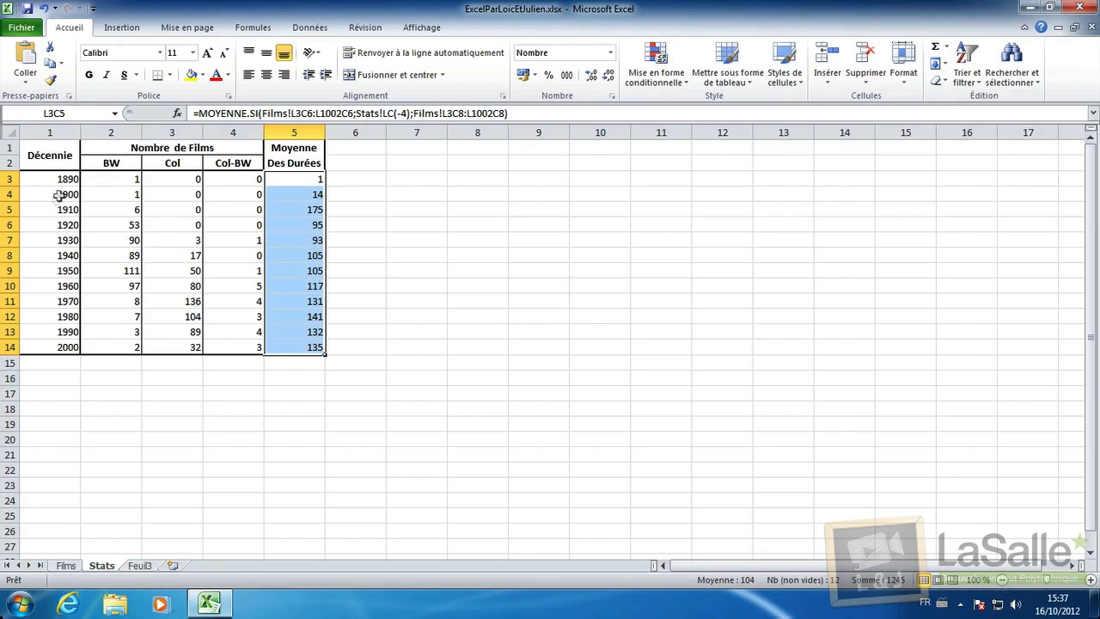
left_click_drag(60, 302, 309, 302)
left_click(309, 302)
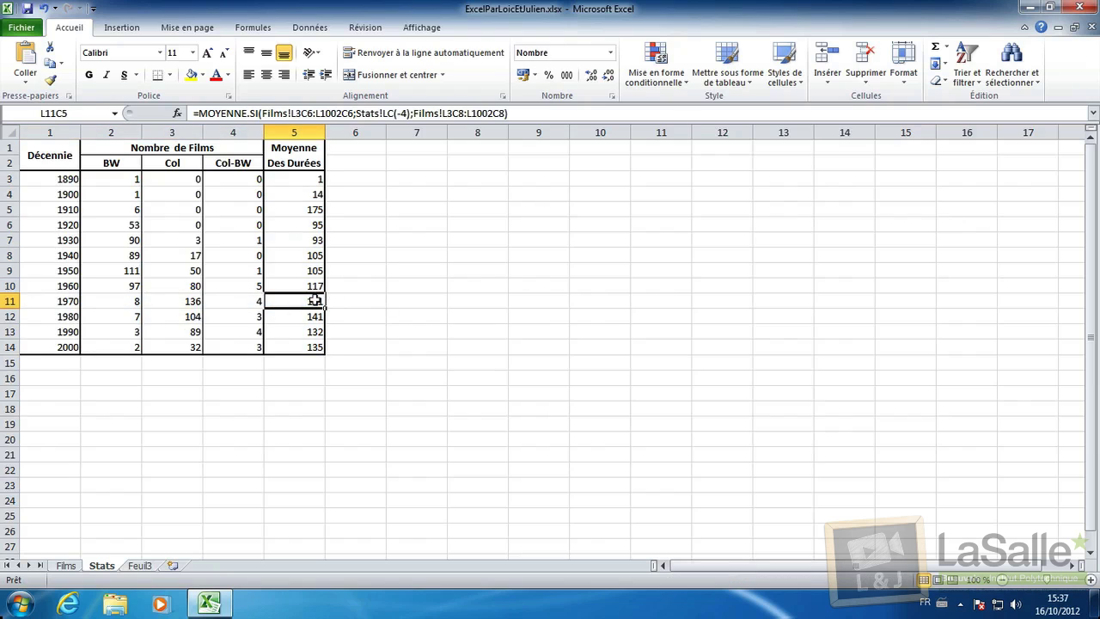
left_click(52, 179)
left_click(284, 180)
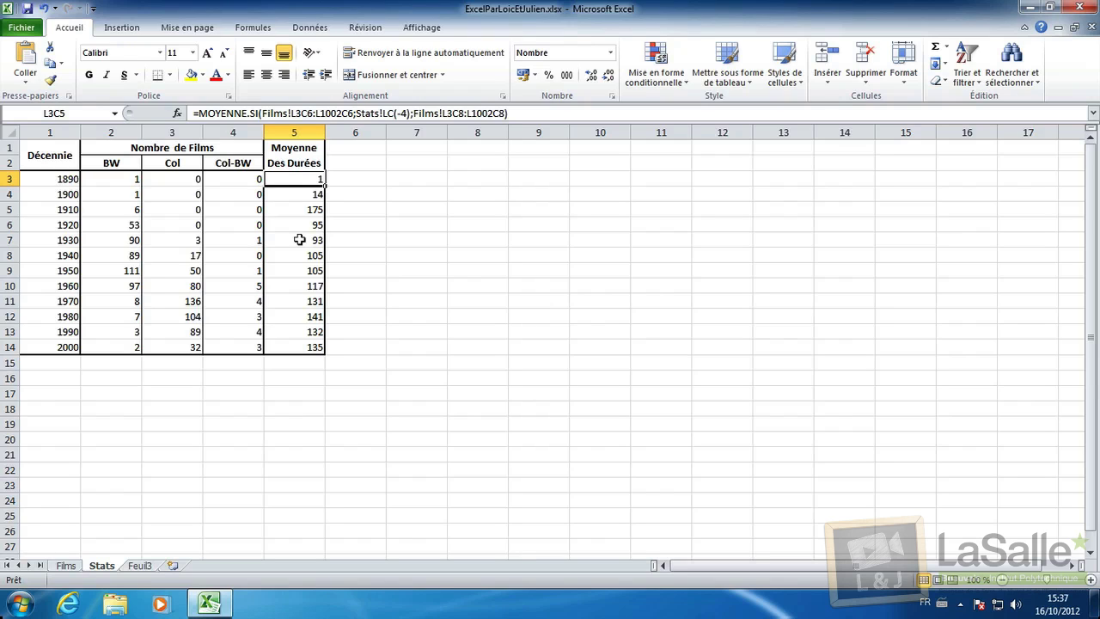
- Select the empty cell in row 2, column 7, outside the data table
left_click(378, 148)
left_click(387, 162)
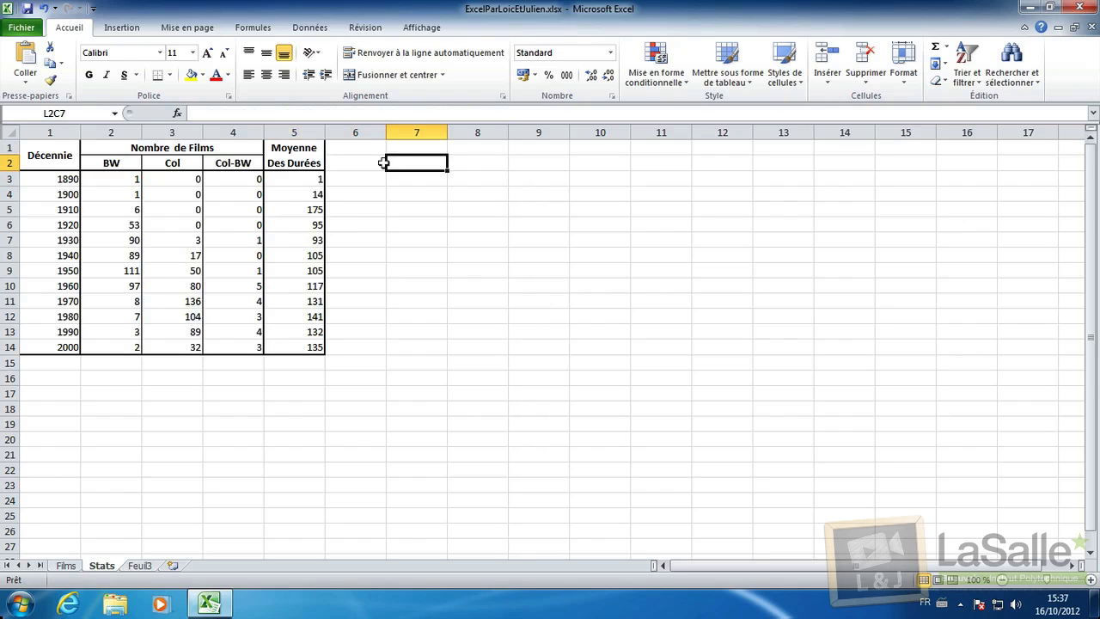
left_click(107, 32)
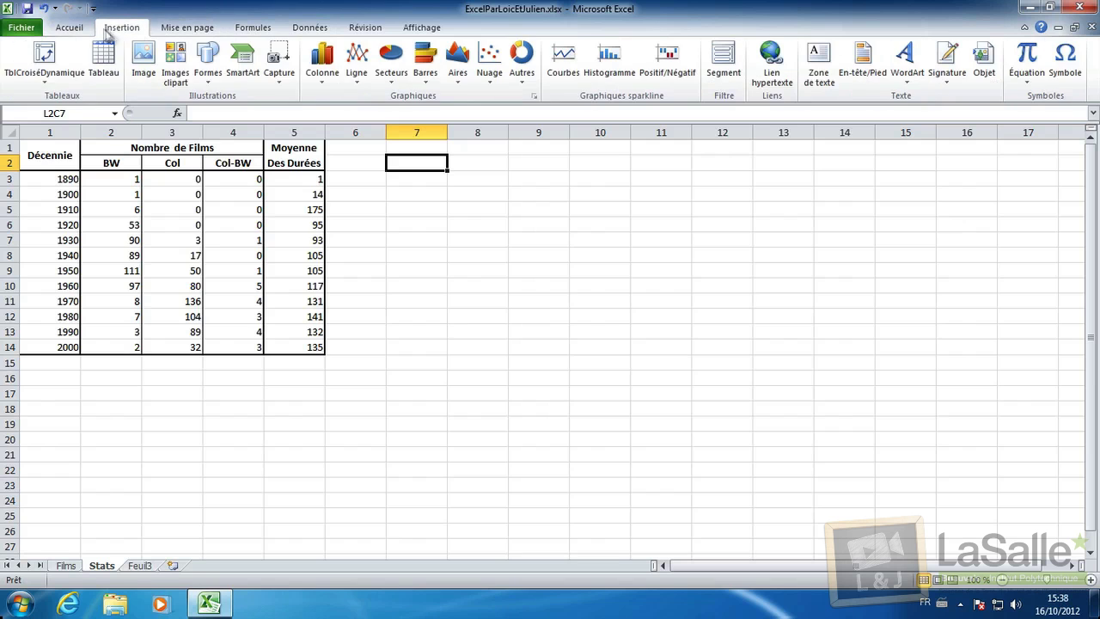
left_click(356, 69)
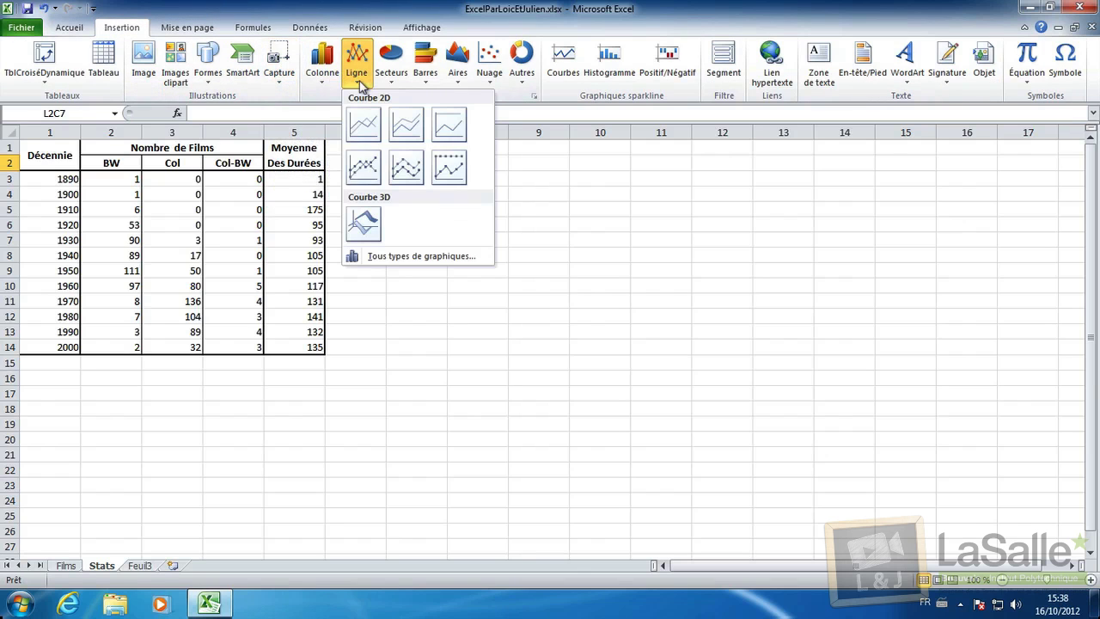
left_click(364, 167)
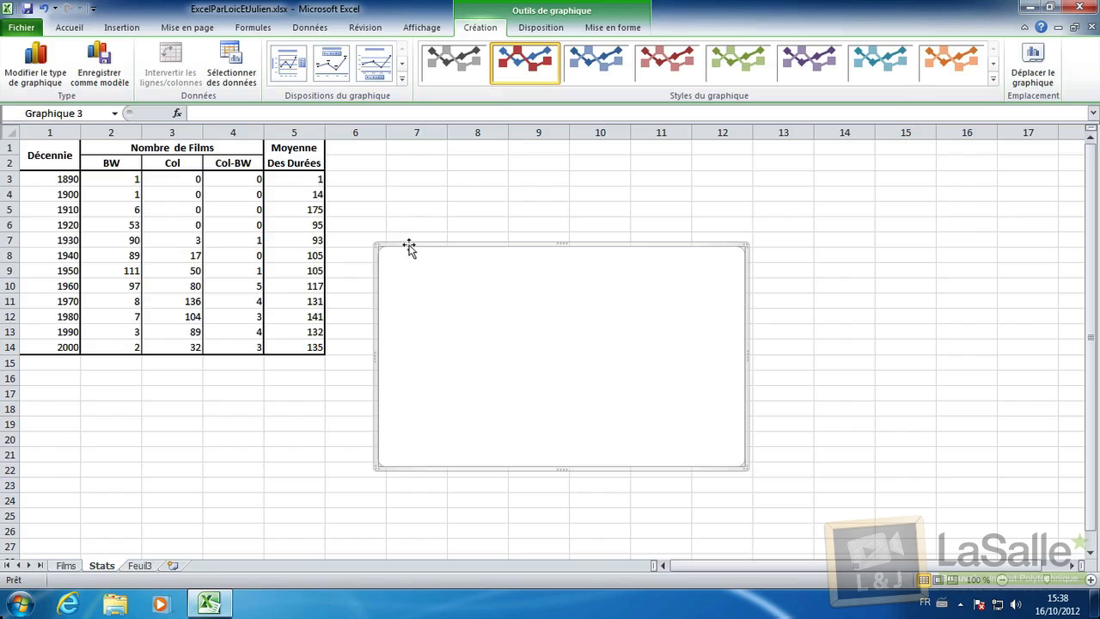
key("Delete")
- Insert an empty plain 2D line chart beside the table and enlarge it to cover about rows 1 to 26 of columns 6 to 17
left_click(140, 29)
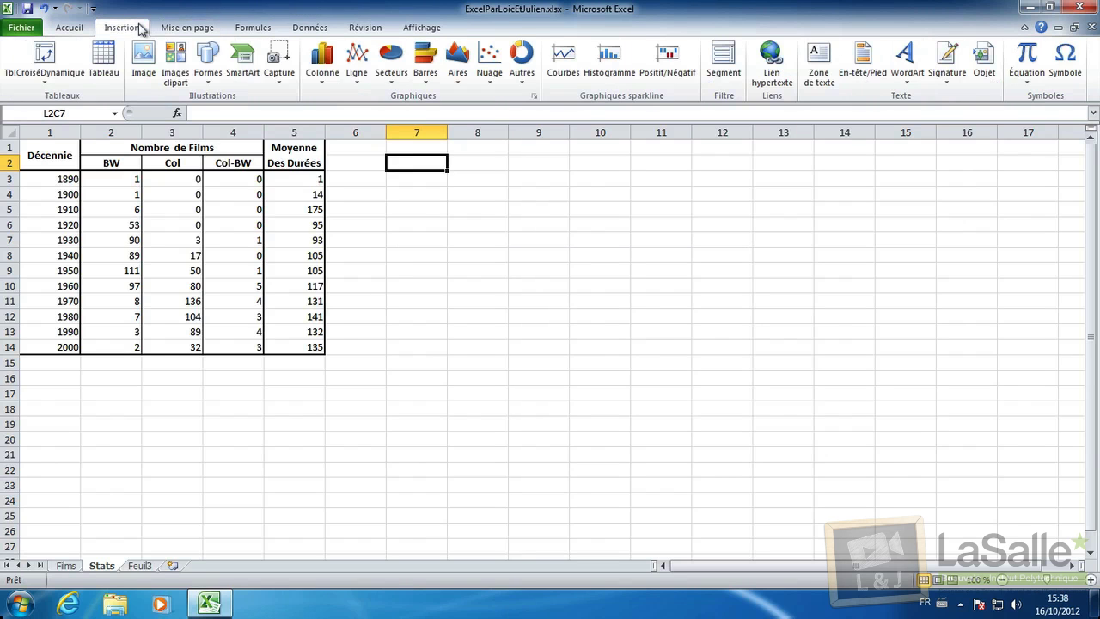
left_click(357, 64)
left_click(364, 126)
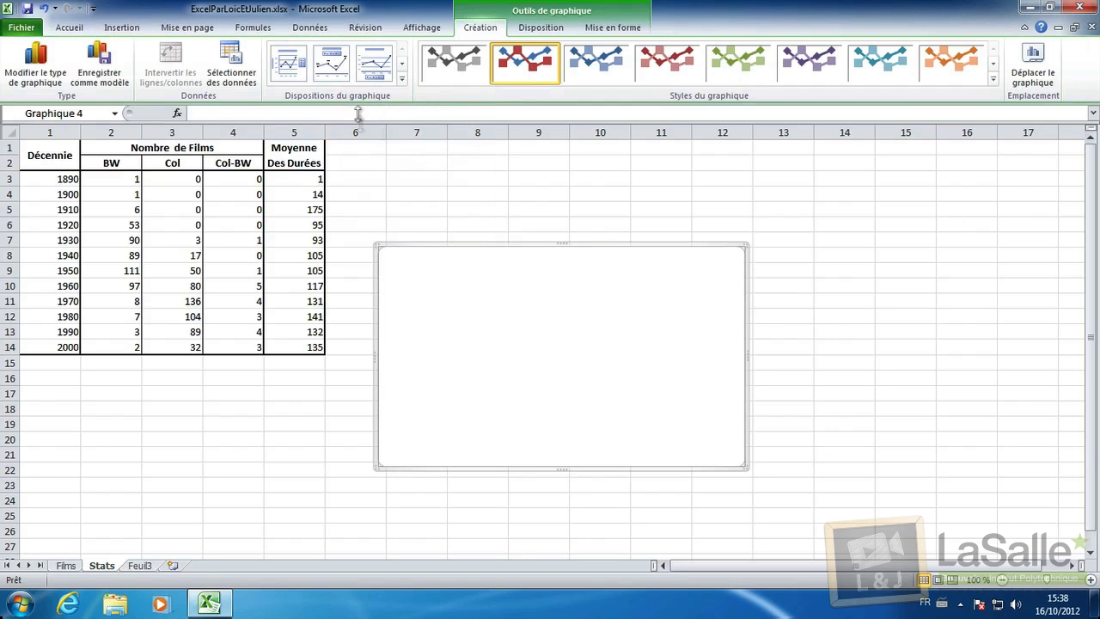
left_click_drag(440, 244, 401, 149)
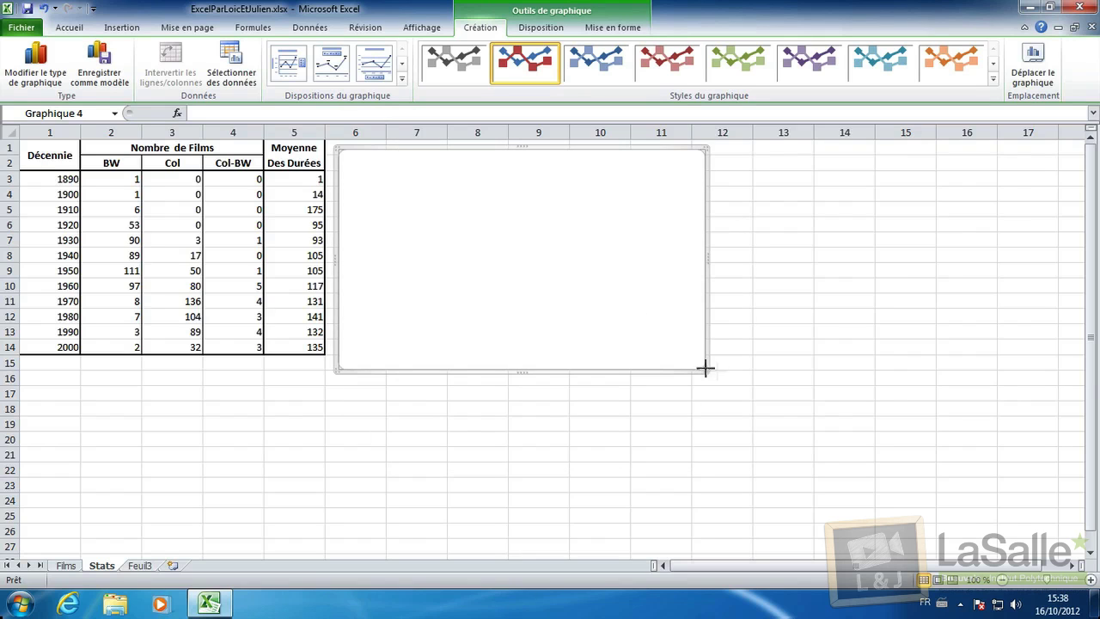
left_click_drag(703, 369, 965, 487)
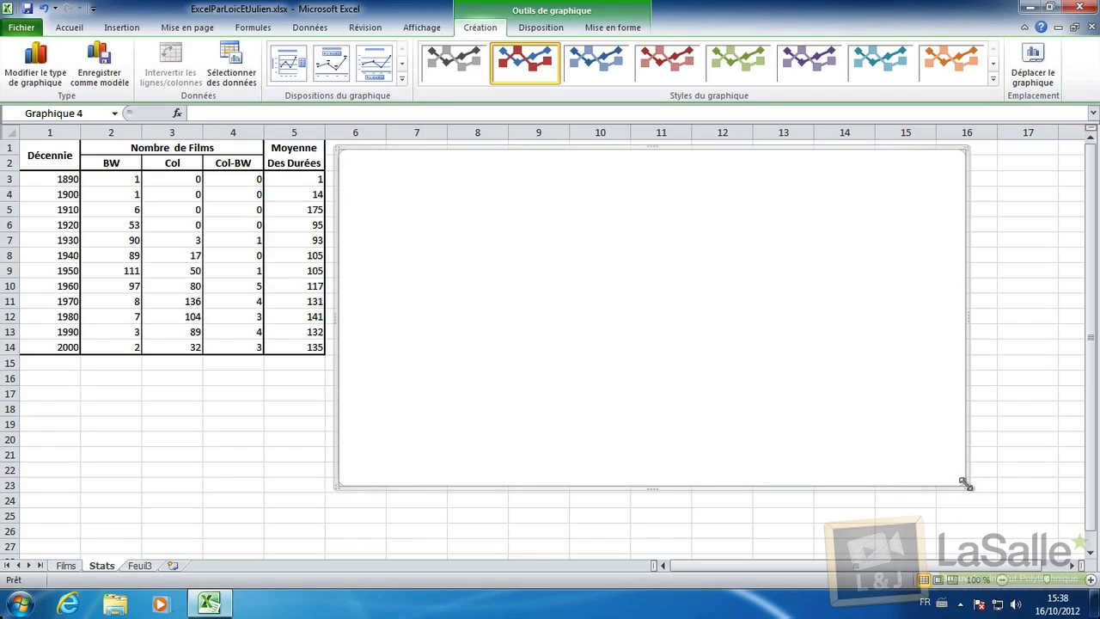
left_click_drag(965, 487, 1068, 542)
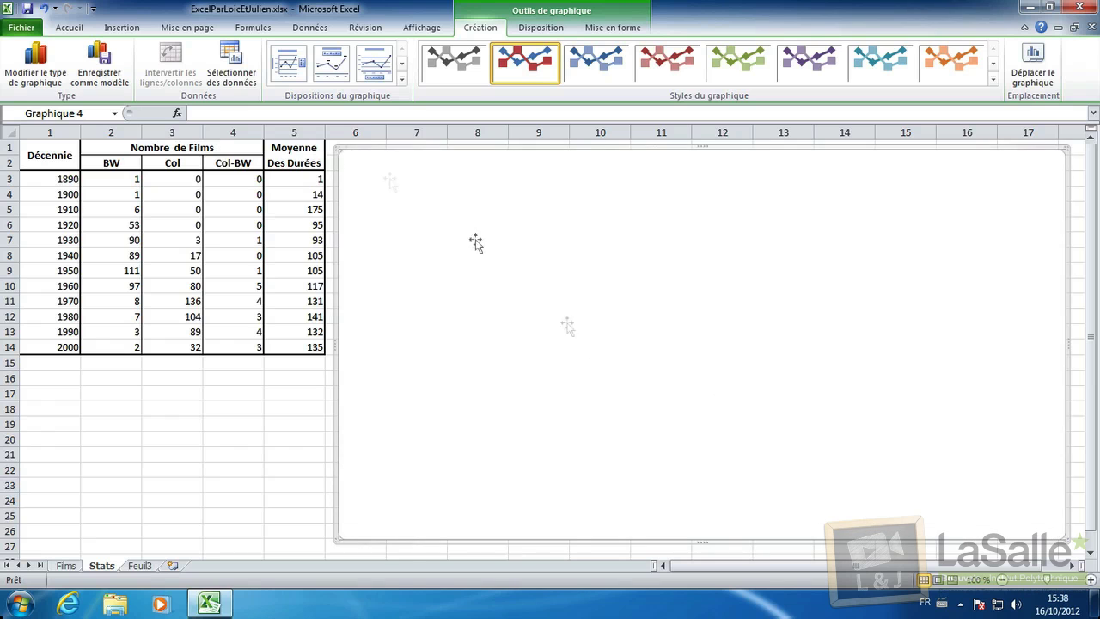
- Add a data series named BW to the chart, with values from Stats!L3C2:L14C2
left_click(217, 84)
left_click(436, 148)
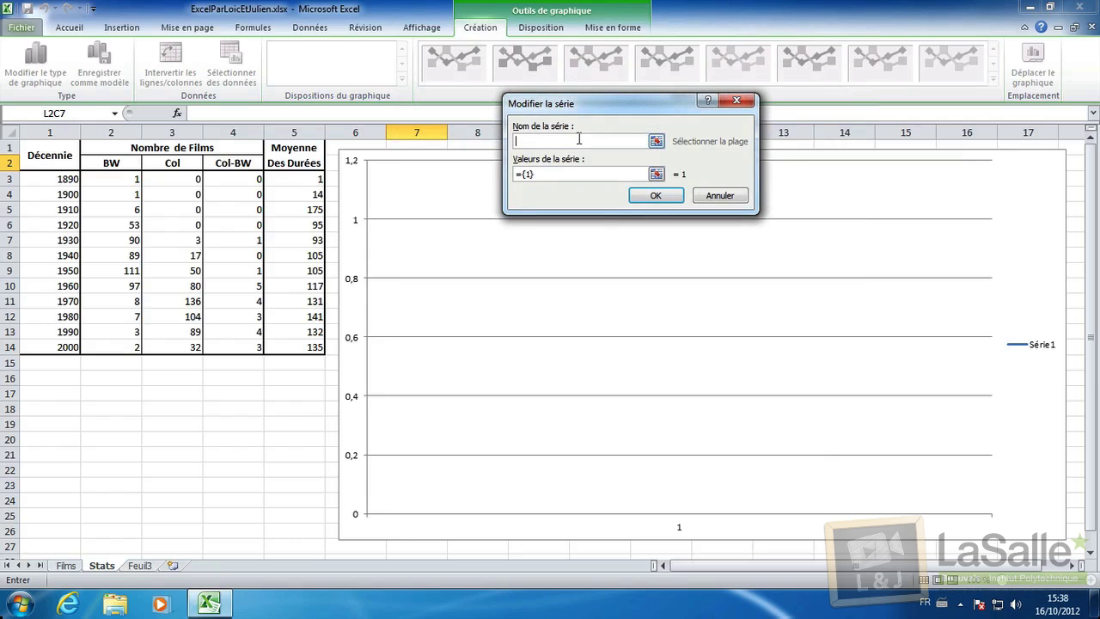
type("BW")
left_click_drag(546, 176, 503, 174)
key("BackSpace")
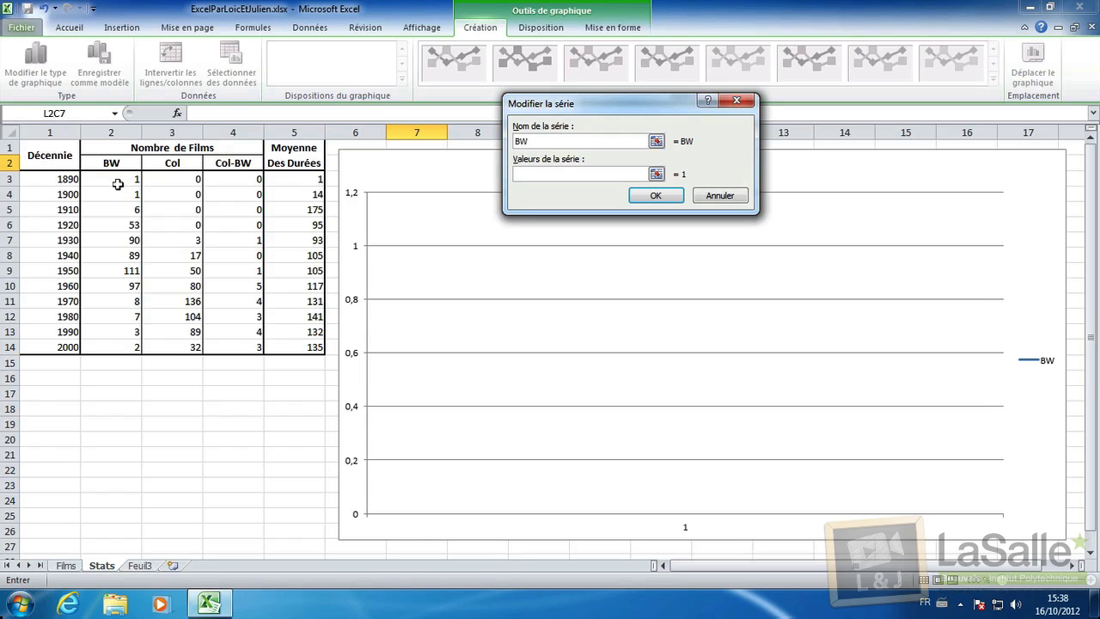
left_click_drag(118, 184, 128, 345)
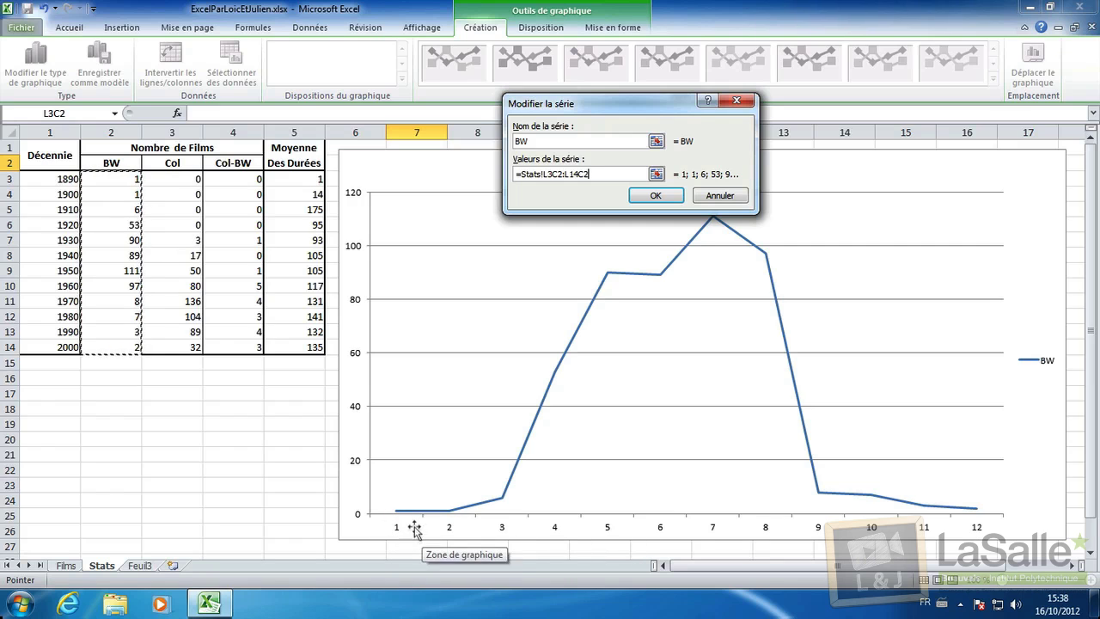
left_click(655, 196)
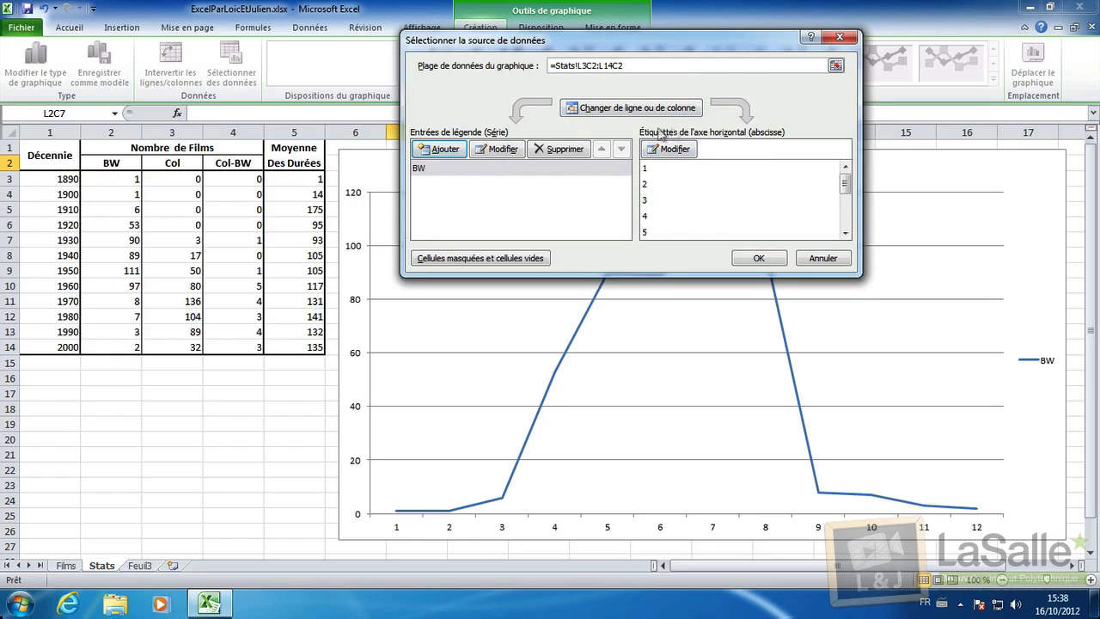
- Set the chart's horizontal axis labels to the decades in Stats!L3C1:L14C1
left_click(675, 150)
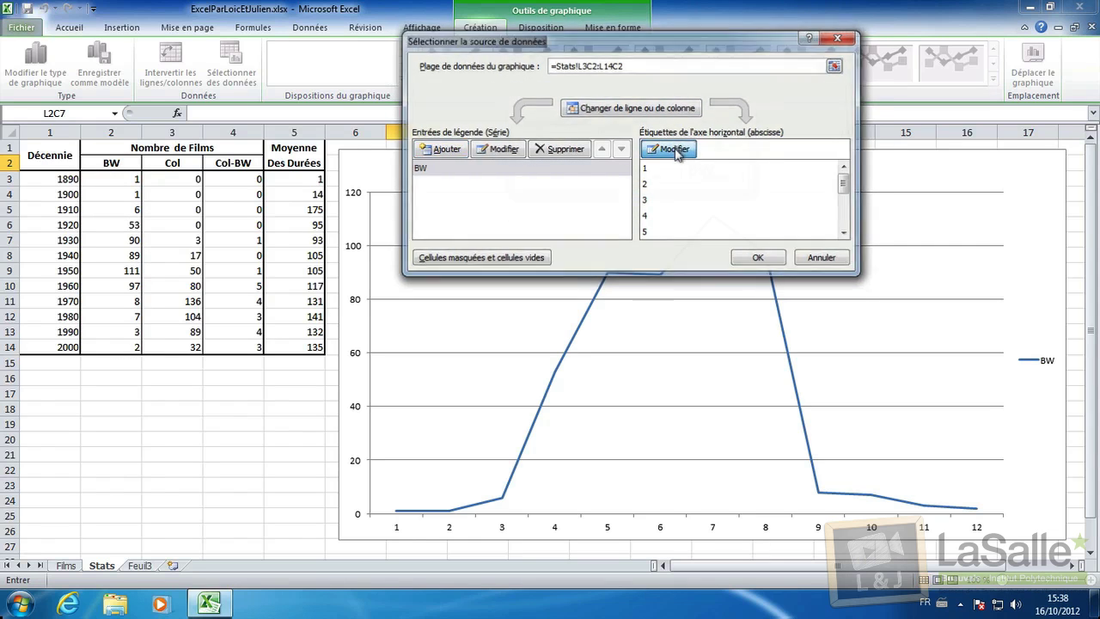
left_click_drag(58, 182, 65, 351)
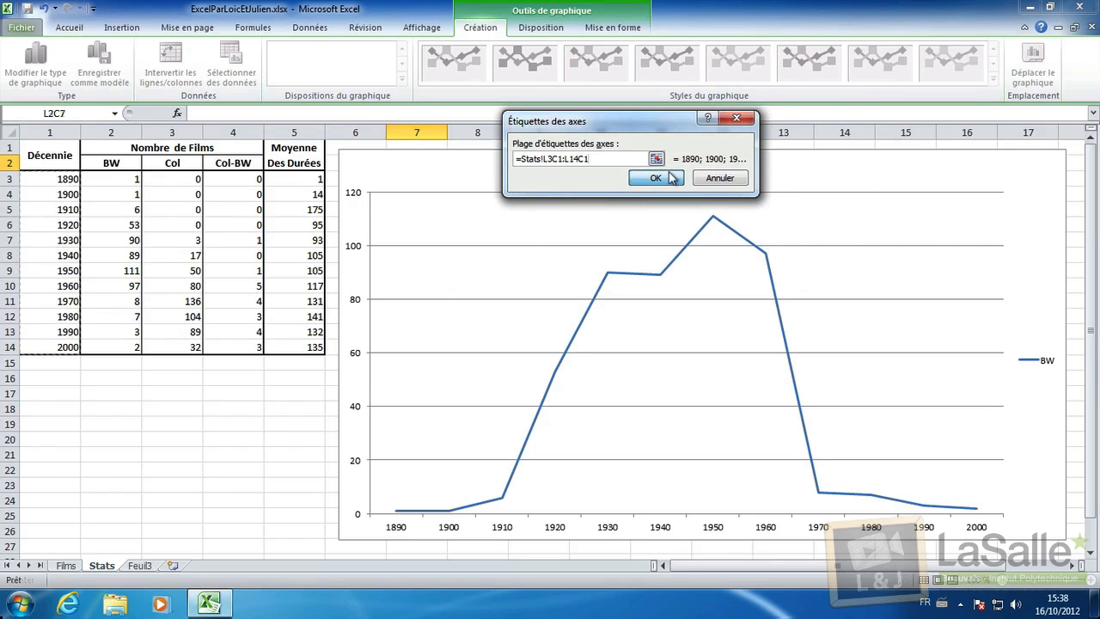
left_click(655, 177)
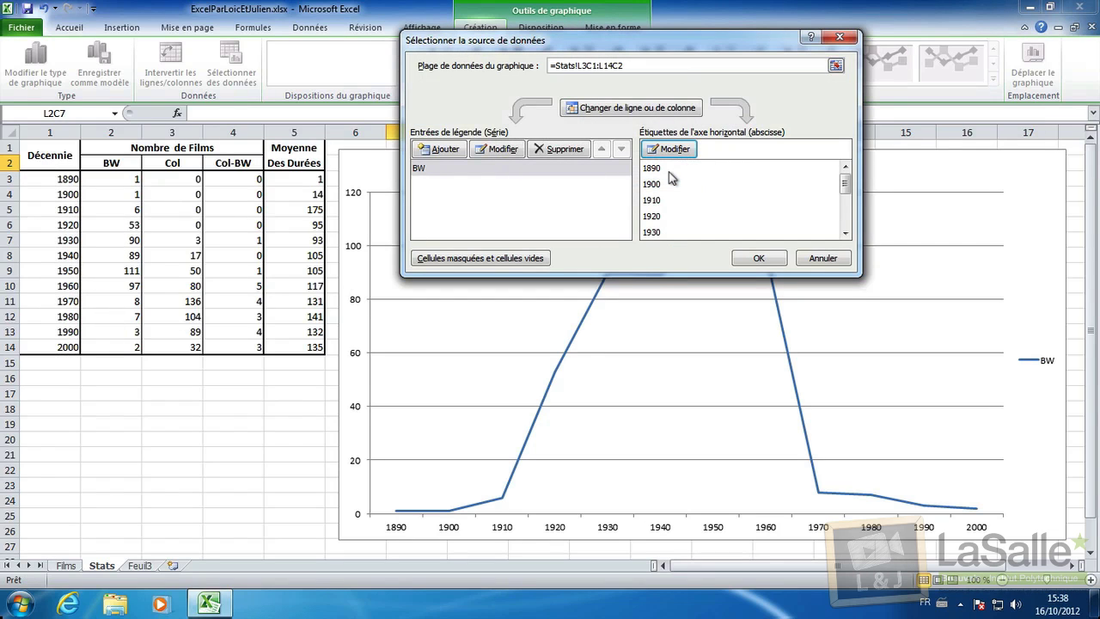
- Add a second data series named Col, with values from Stats!L3C3:L14C3
left_click(439, 150)
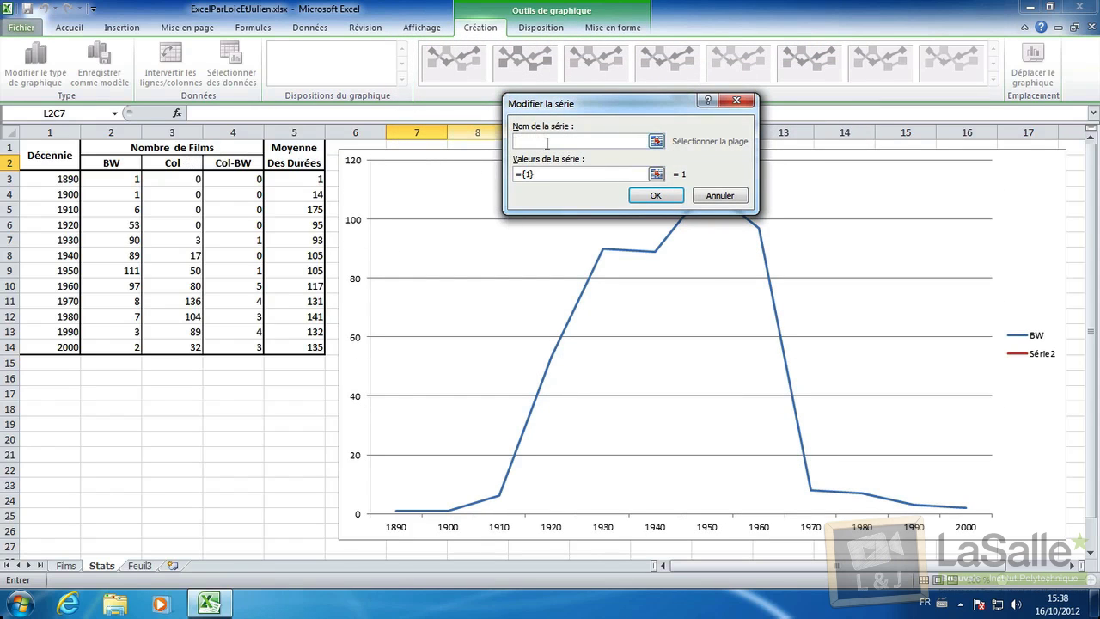
type("Col")
key("Tab")
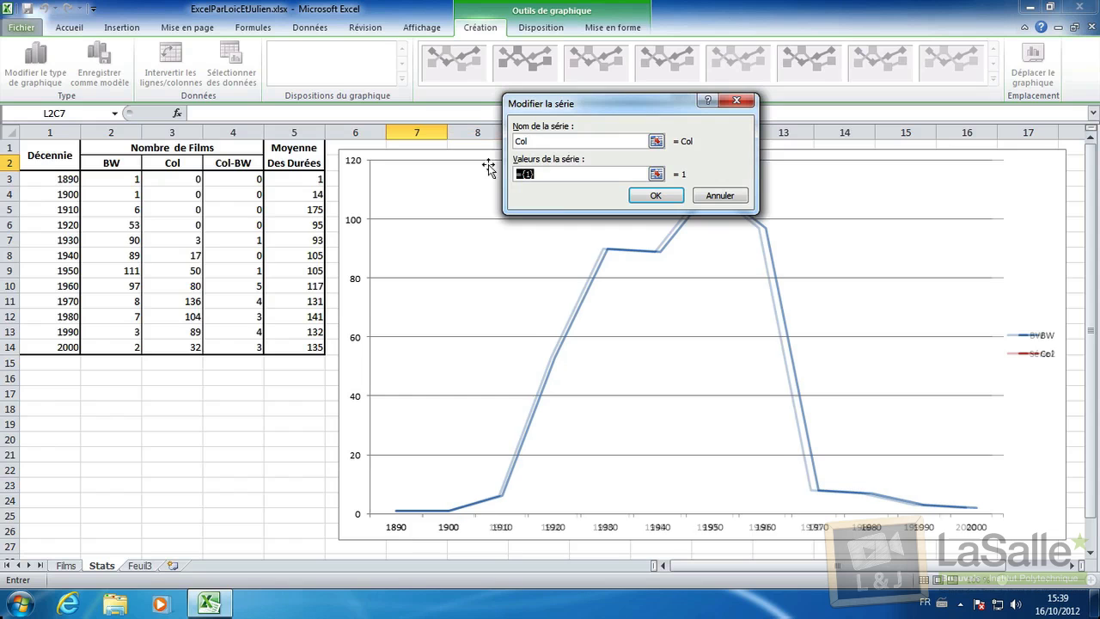
left_click_drag(172, 179, 171, 347)
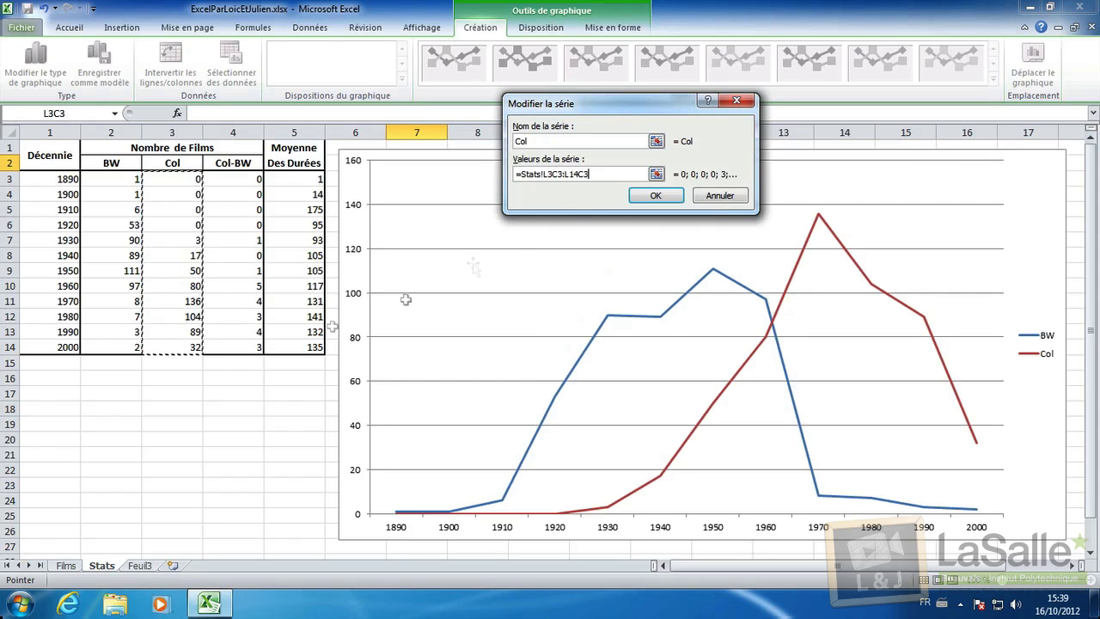
left_click(666, 197)
- Assign the decades in Stats!L3C1:L14C1 as horizontal axis labels for the Col series
left_click(653, 148)
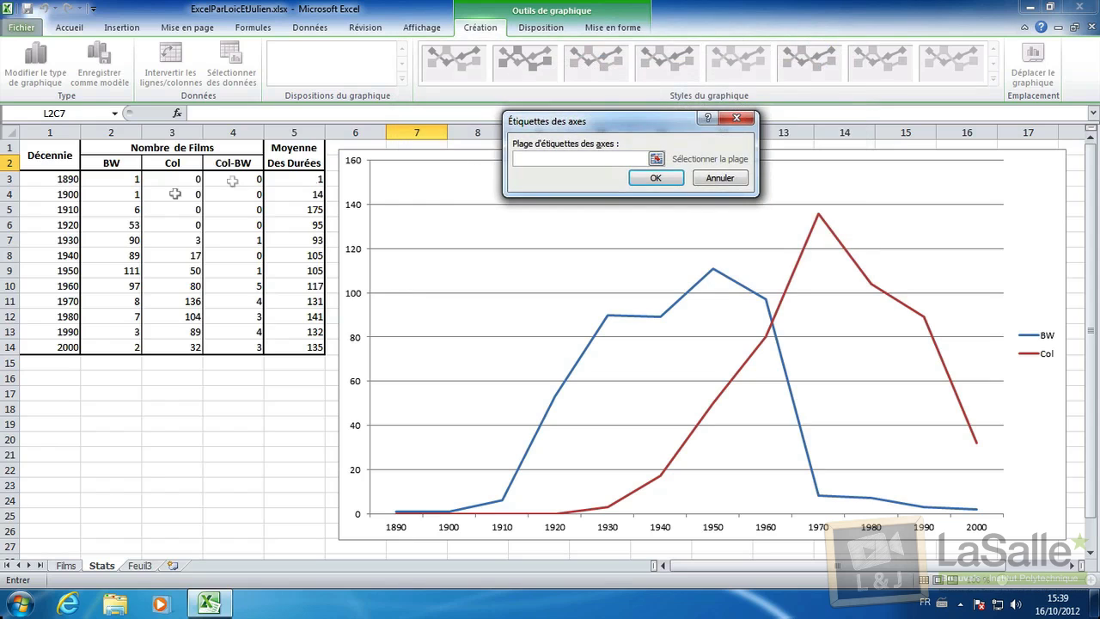
left_click_drag(67, 179, 76, 346)
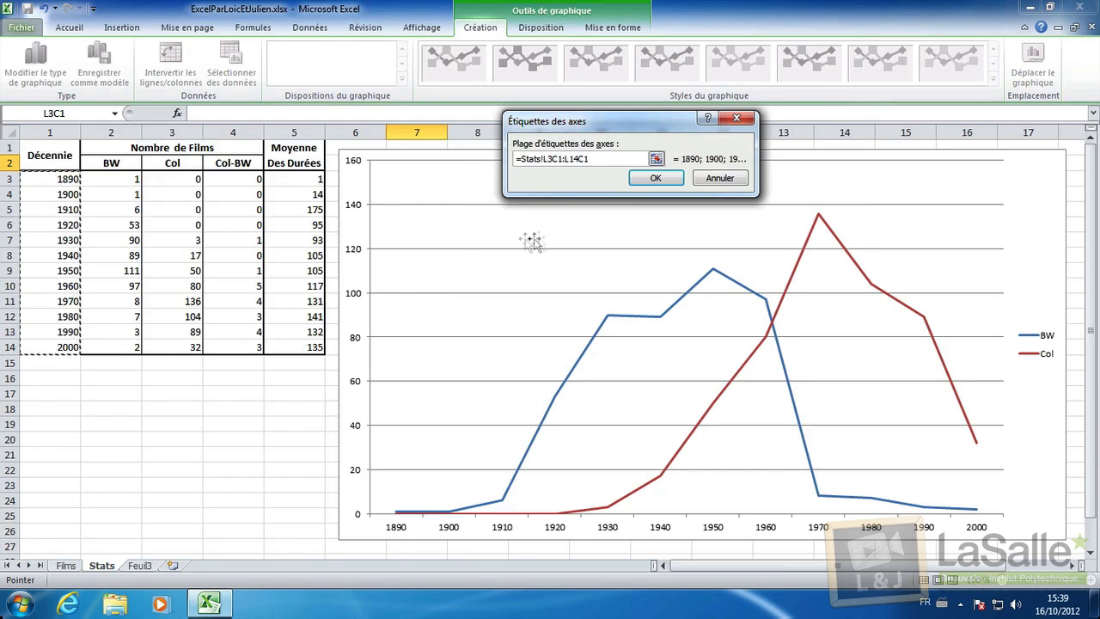
left_click(653, 178)
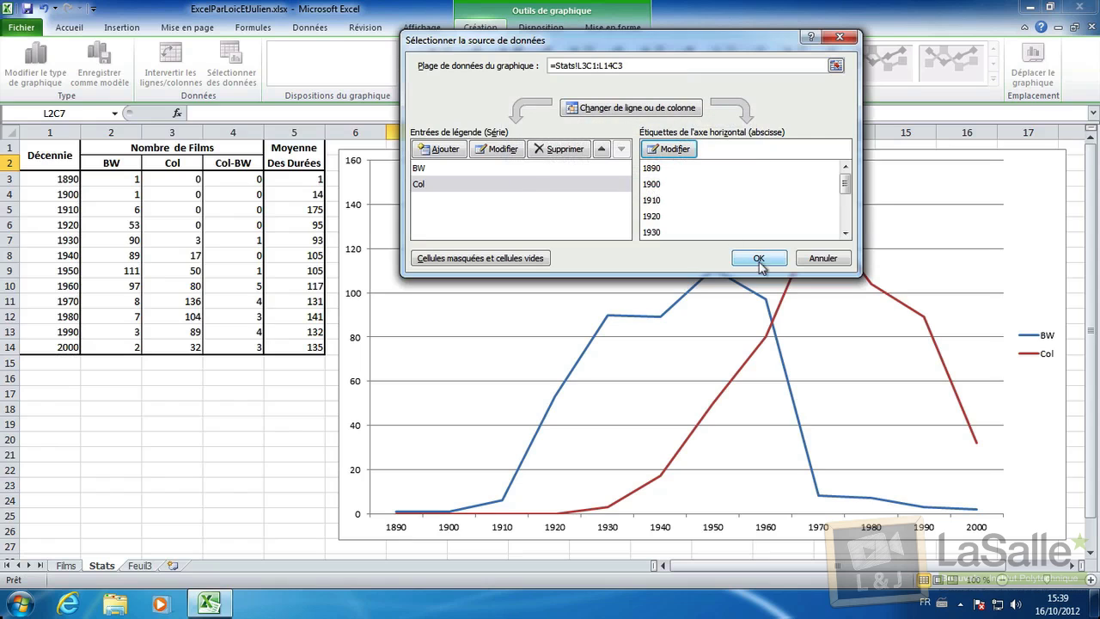
- Add a third data series named Col-BW, with values from Stats!L3C4:L14C4
left_click(442, 150)
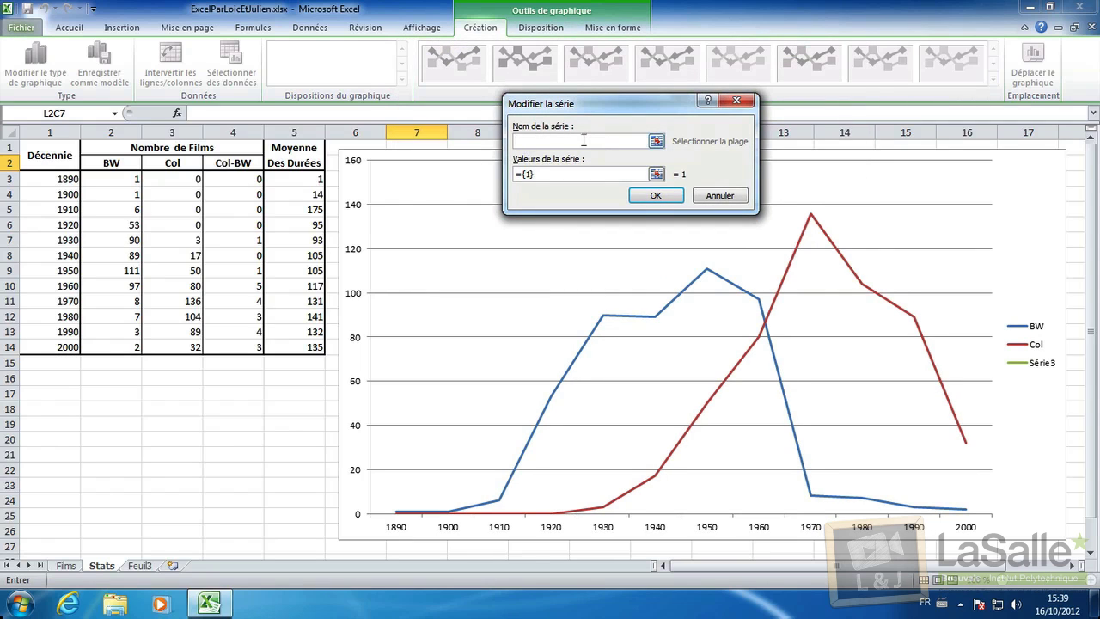
type("Col-BW")
left_click_drag(545, 177, 512, 173)
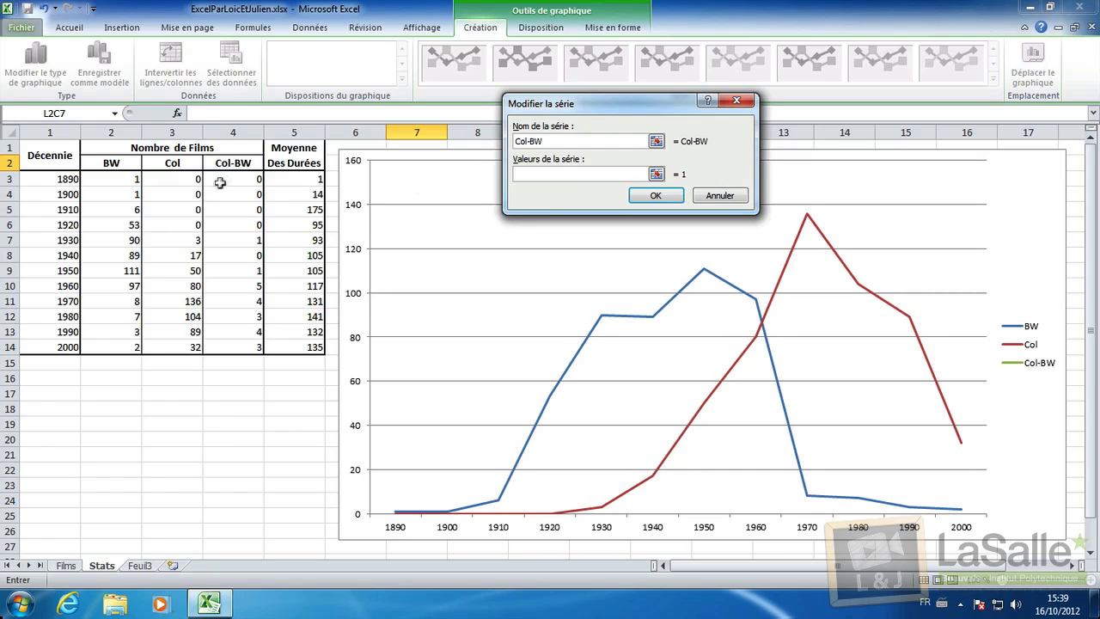
left_click_drag(219, 179, 237, 348)
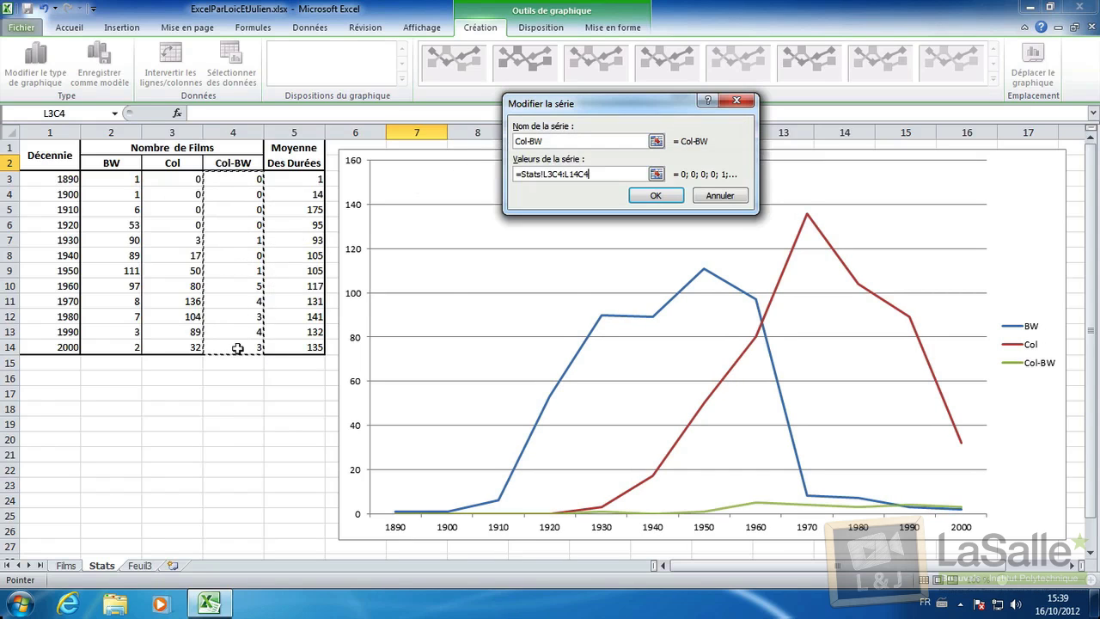
left_click(657, 196)
- Assign the decades in Stats!L3C1:L14C1 as horizontal axis labels for the Col-BW series
left_click(669, 148)
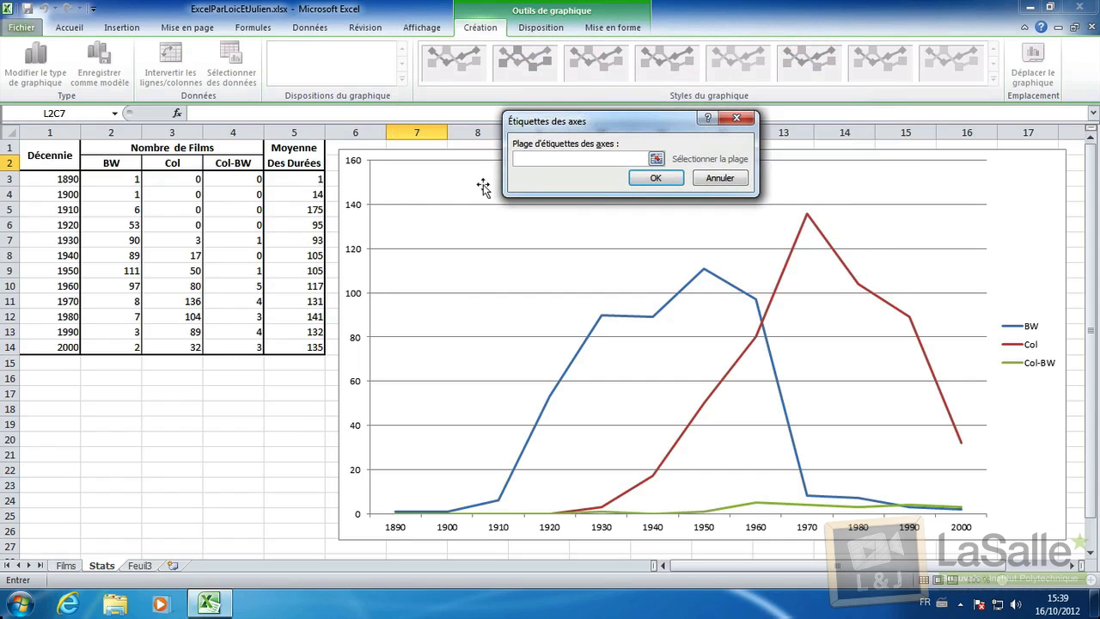
left_click_drag(41, 182, 69, 348)
left_click(656, 177)
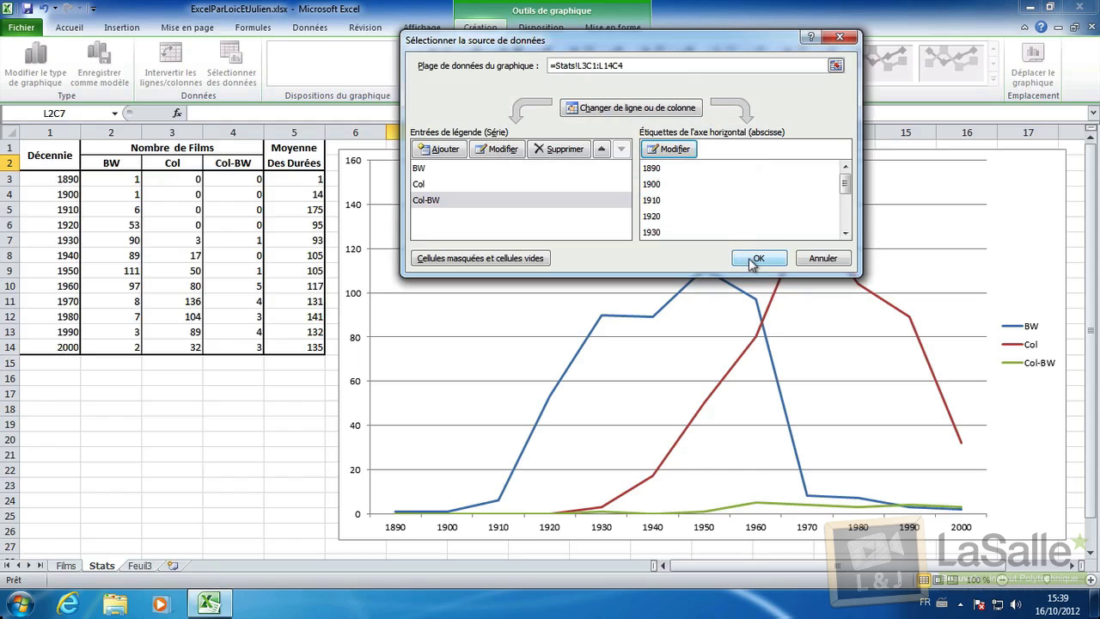
- Apply the chart's data source selection and dismiss the synchronization credentials notification
left_click(756, 259)
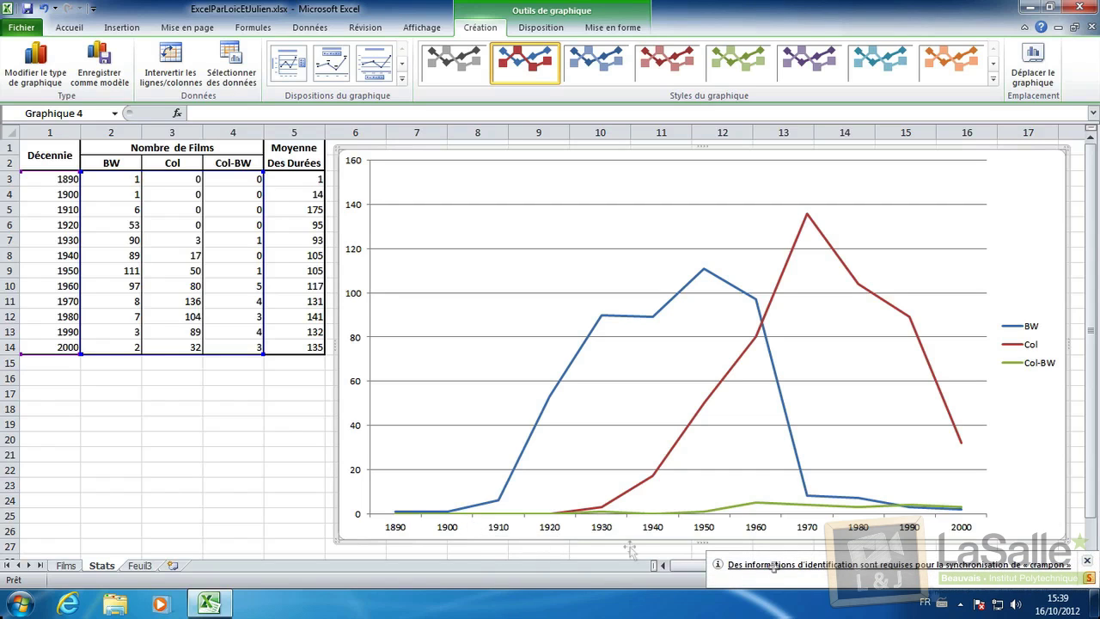
left_click(1086, 560)
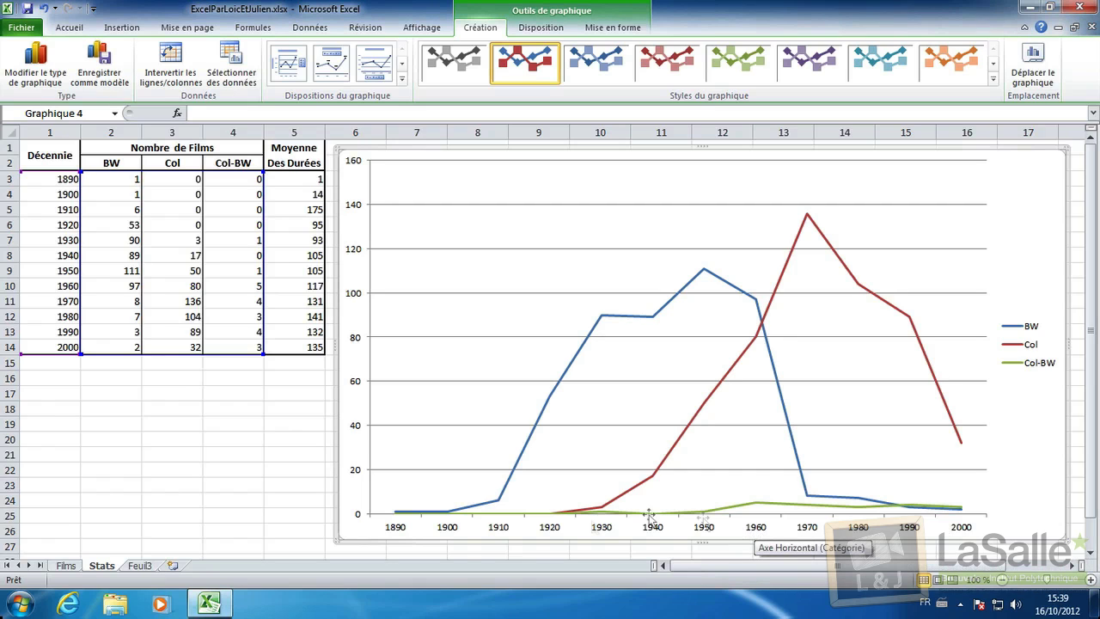
- Format the chart's horizontal axis with the major tick mark type set to Aucun and the minor type set to Sur l'axe
left_click(446, 530)
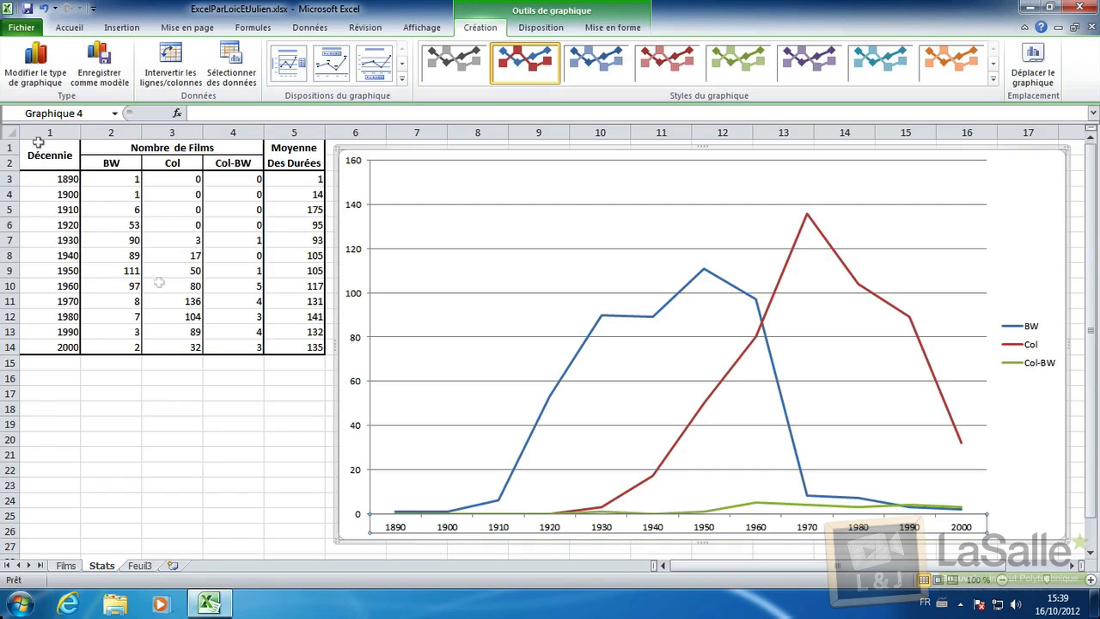
double_click(448, 529)
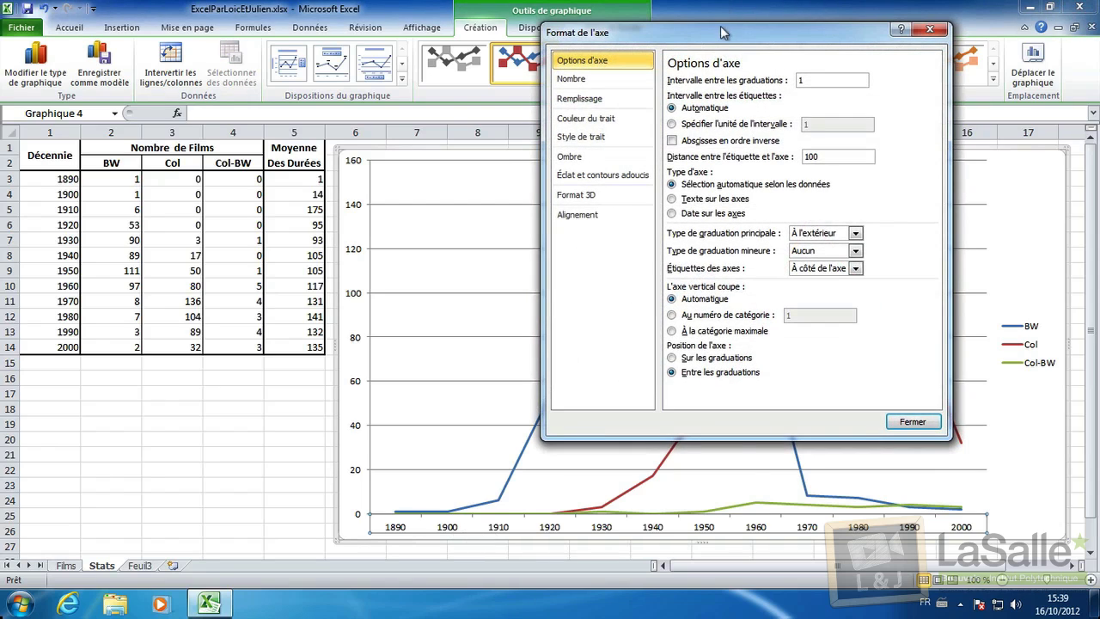
left_click_drag(722, 33, 210, 67)
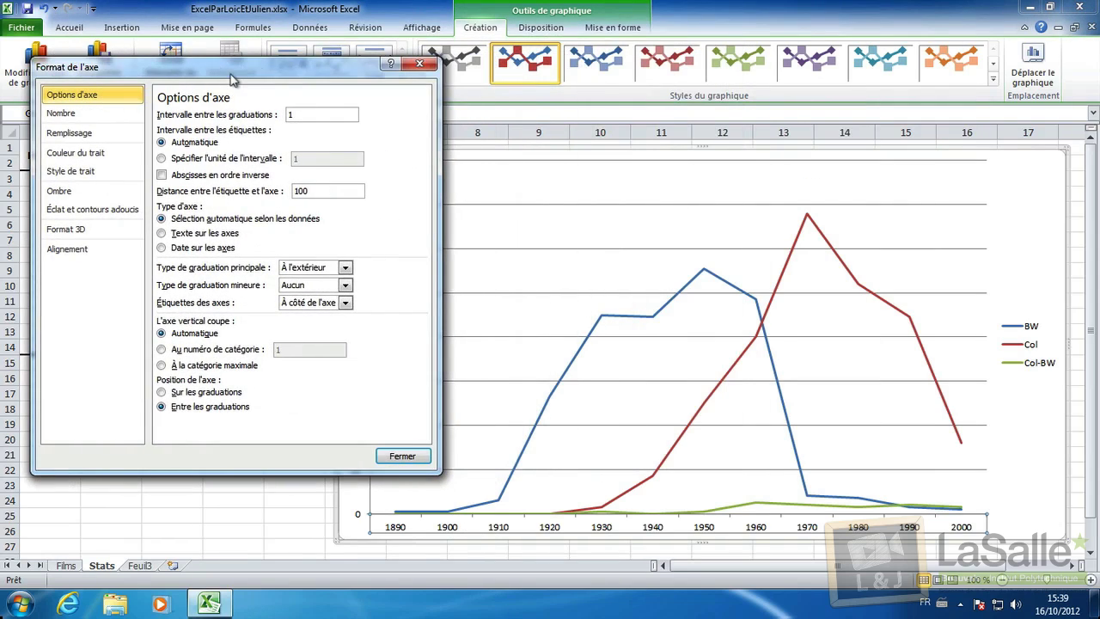
left_click(320, 267)
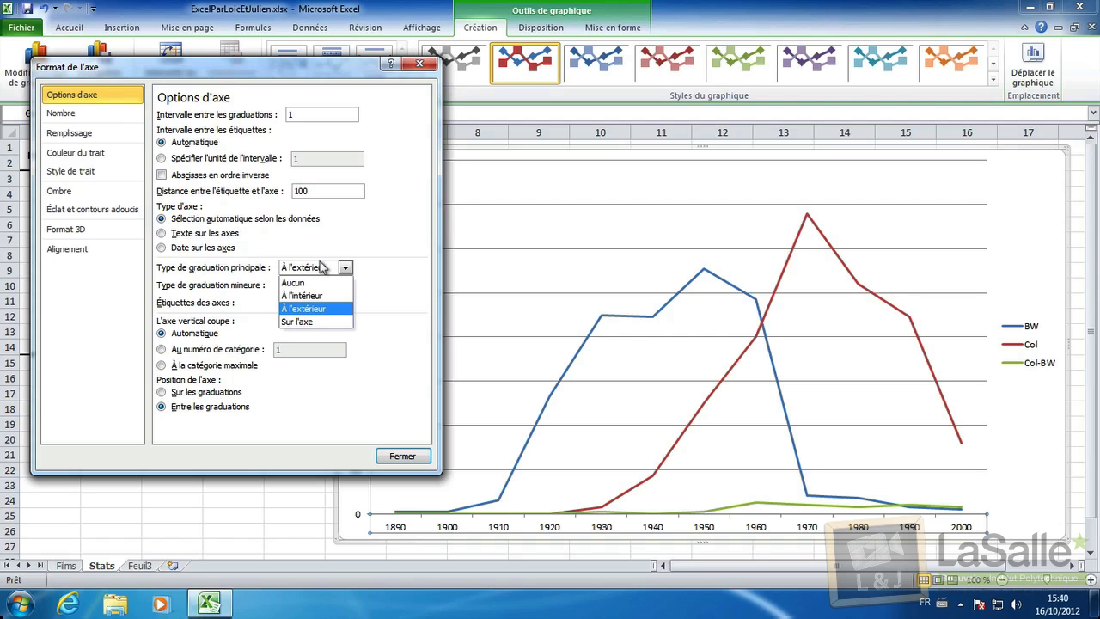
left_click(310, 283)
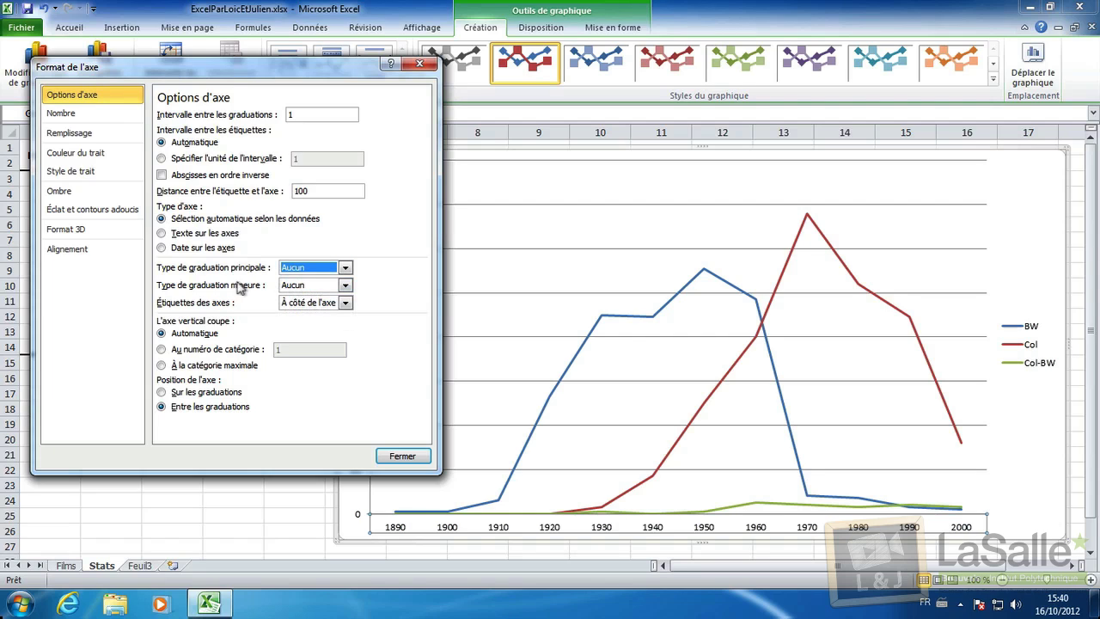
left_click(318, 287)
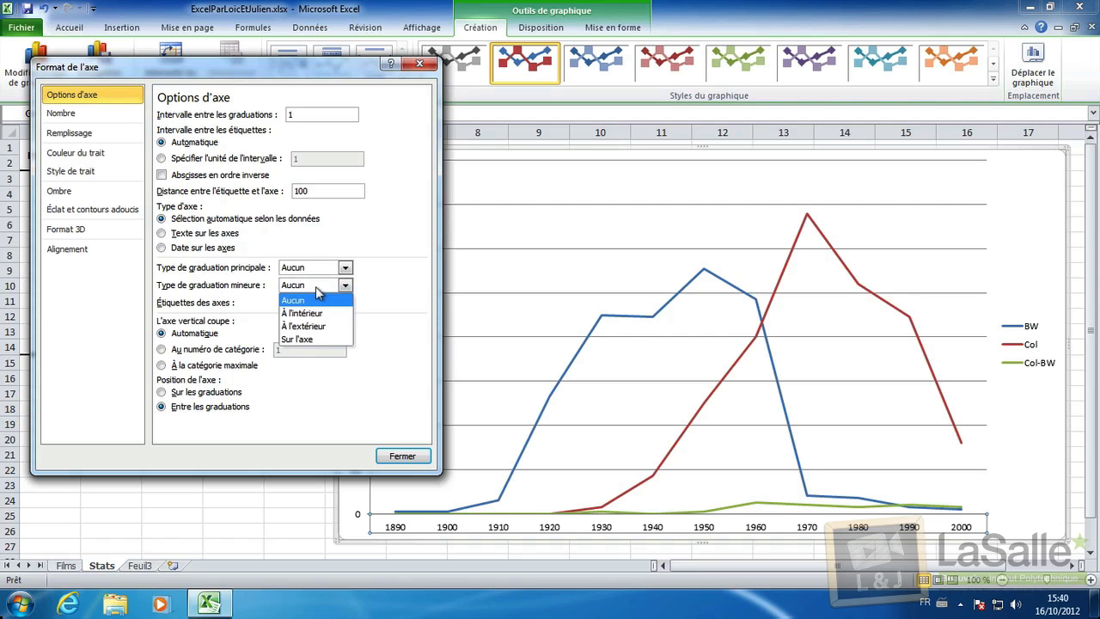
left_click(315, 338)
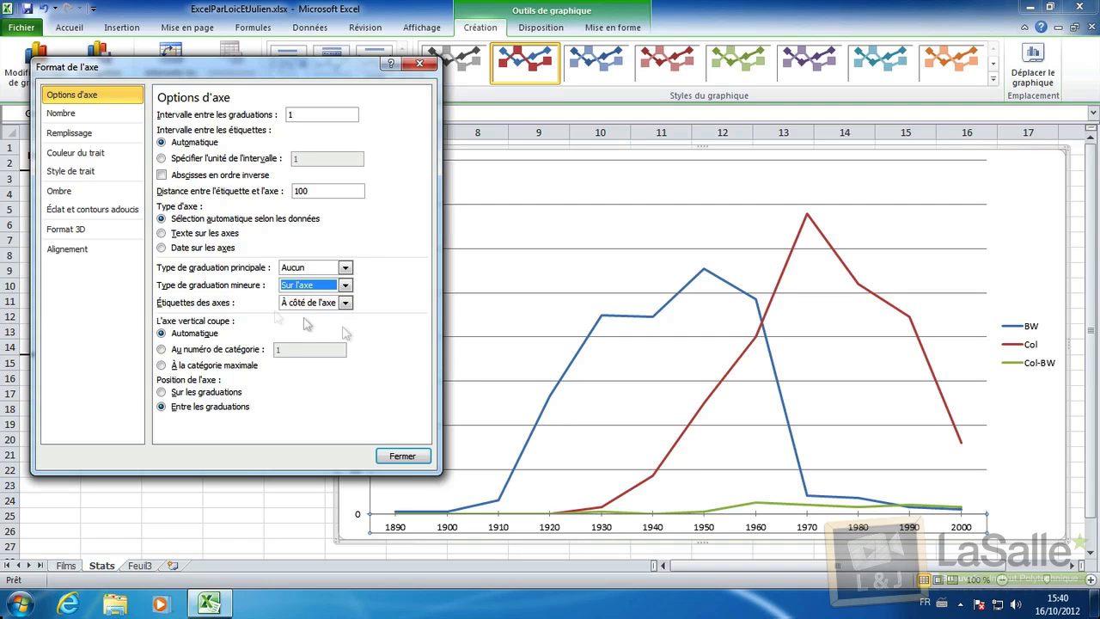
left_click(418, 458)
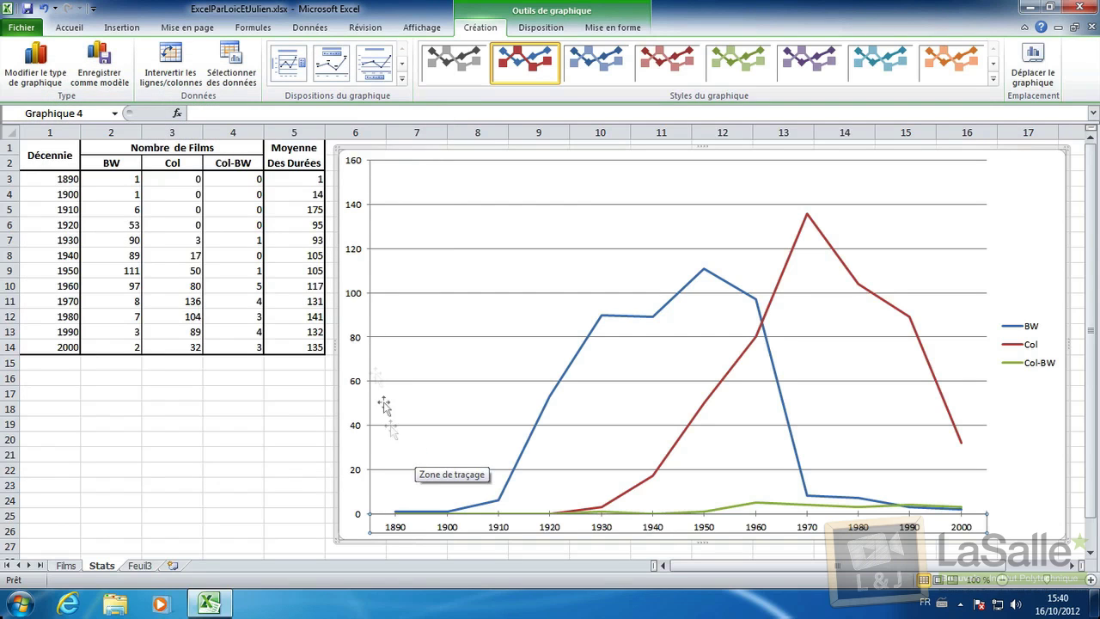
- Set the vertical axis maximum to a fixed value of 140
left_click(354, 293)
double_click(354, 293)
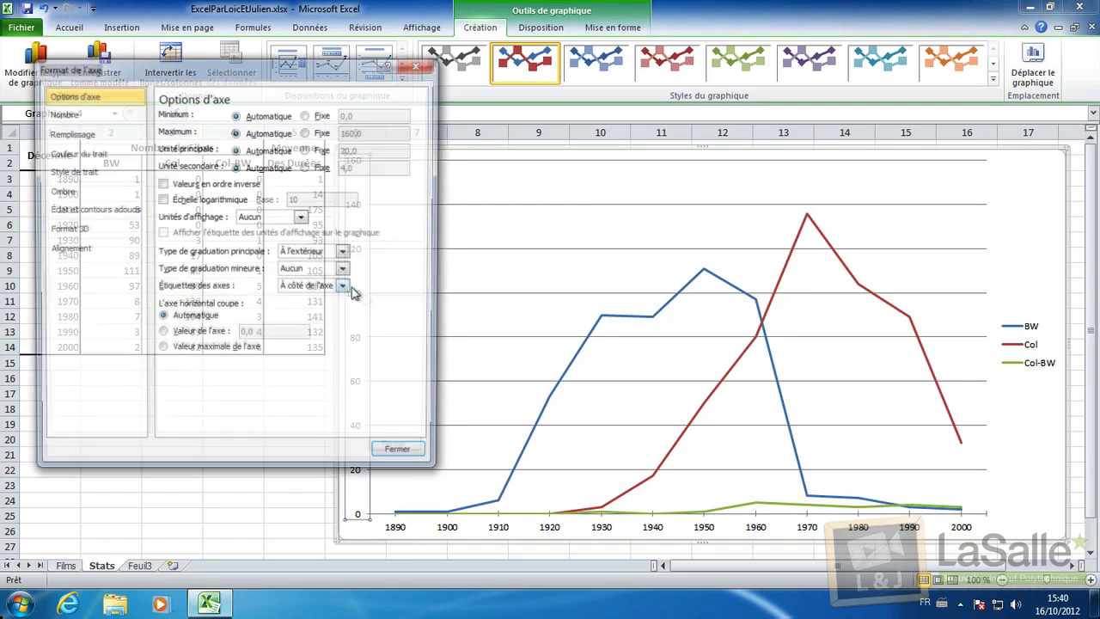
left_click_drag(291, 70, 662, 312)
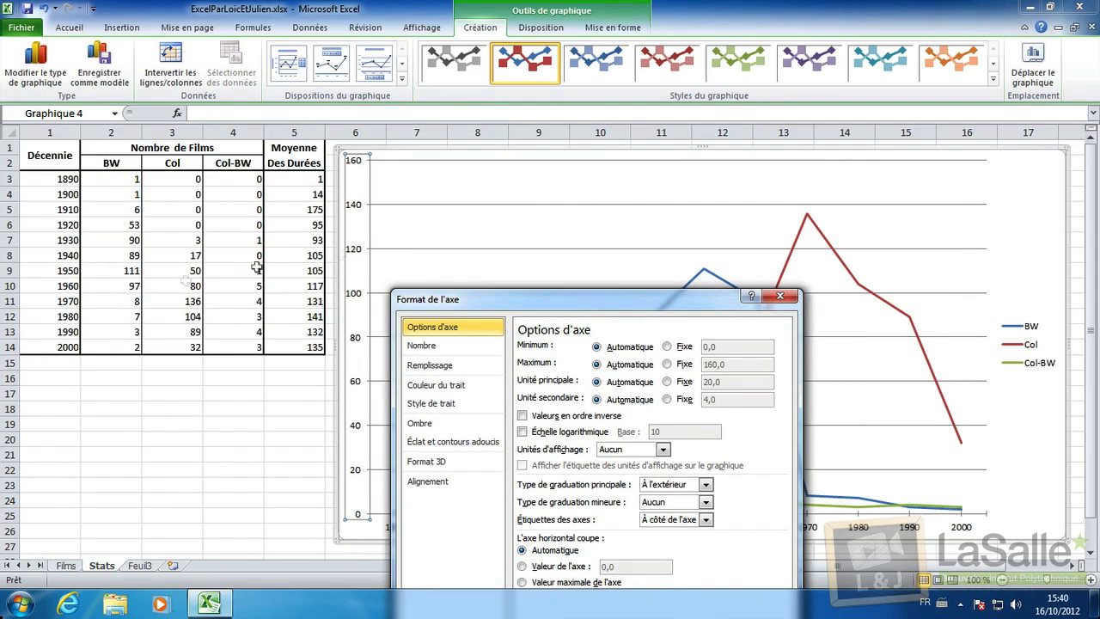
left_click_drag(500, 301, 472, 242)
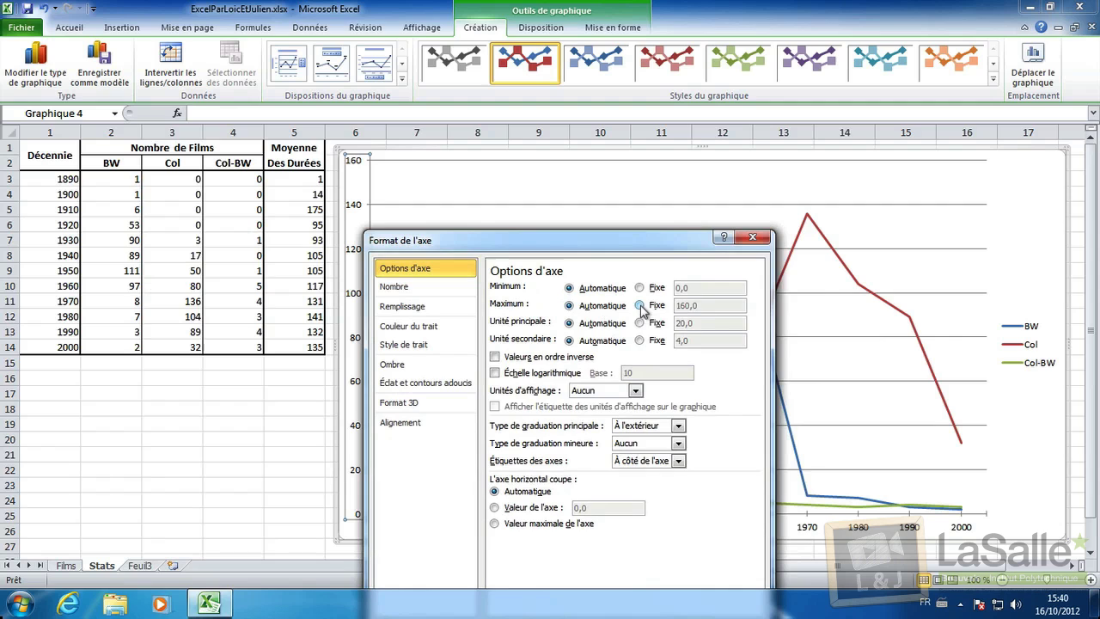
left_click(639, 305)
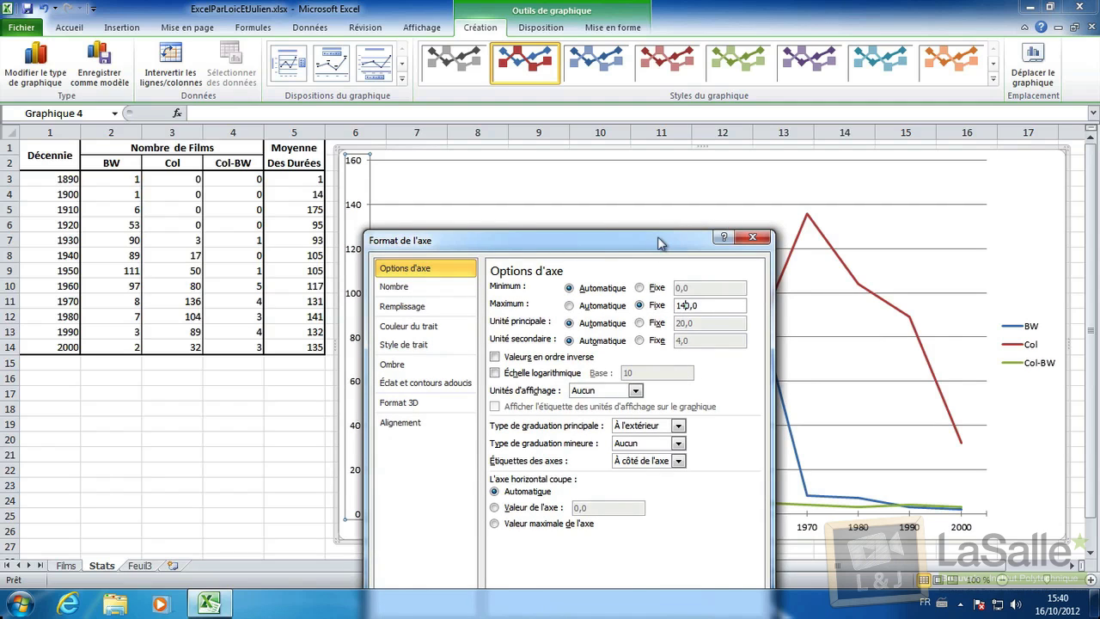
left_click_drag(657, 236, 649, 172)
left_click(726, 565)
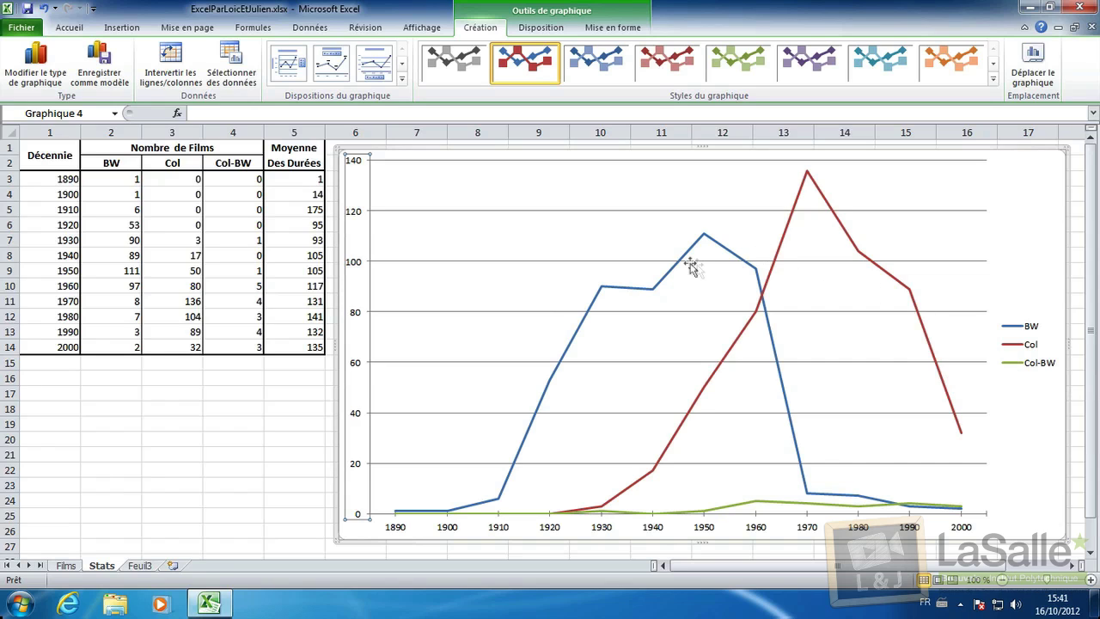
- Open the data series formatting for the BW series at its marker options
left_click(623, 289)
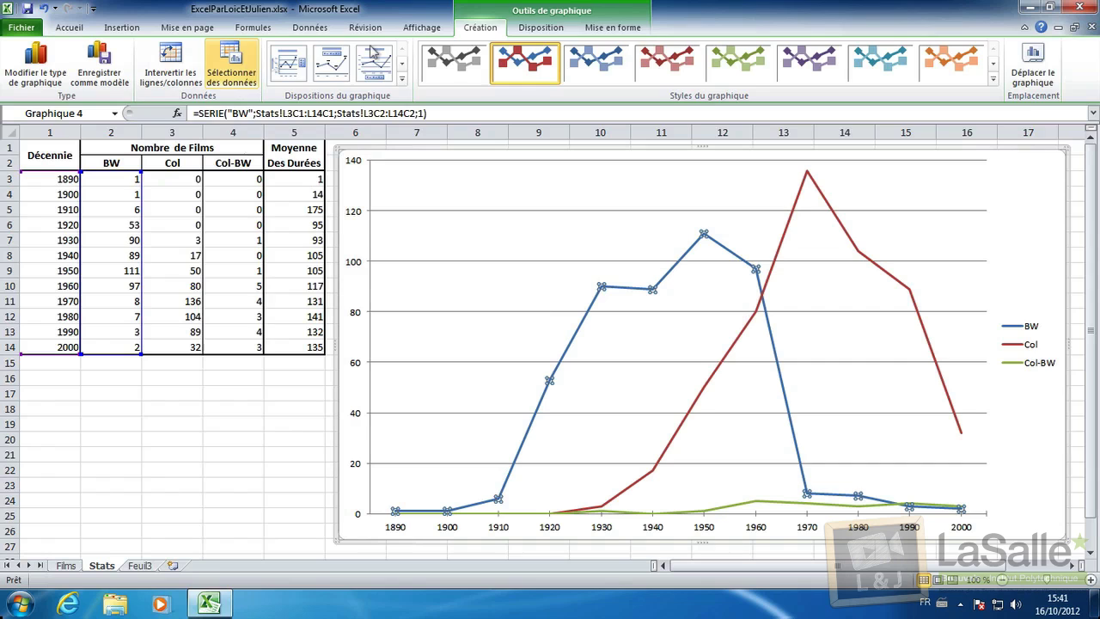
left_click(541, 26)
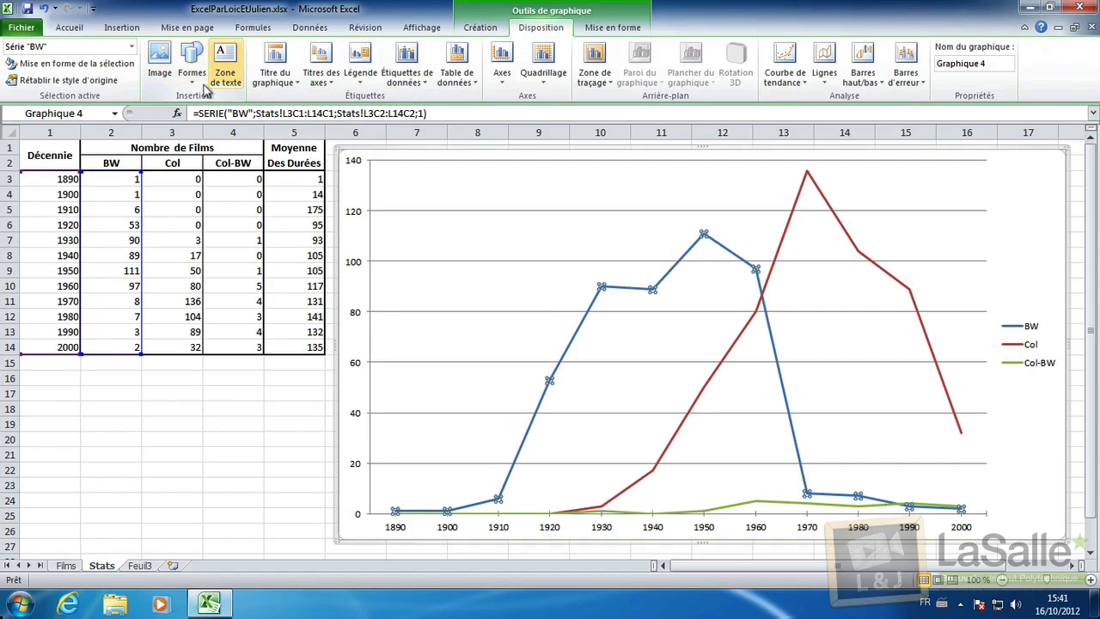
left_click(130, 47)
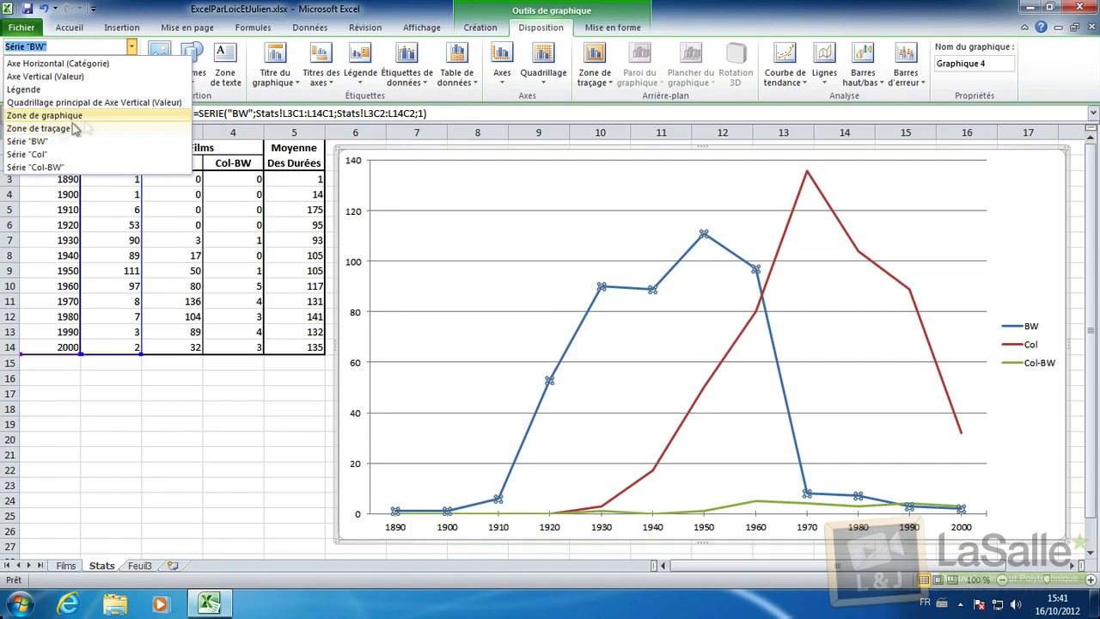
left_click(53, 141)
left_click(59, 65)
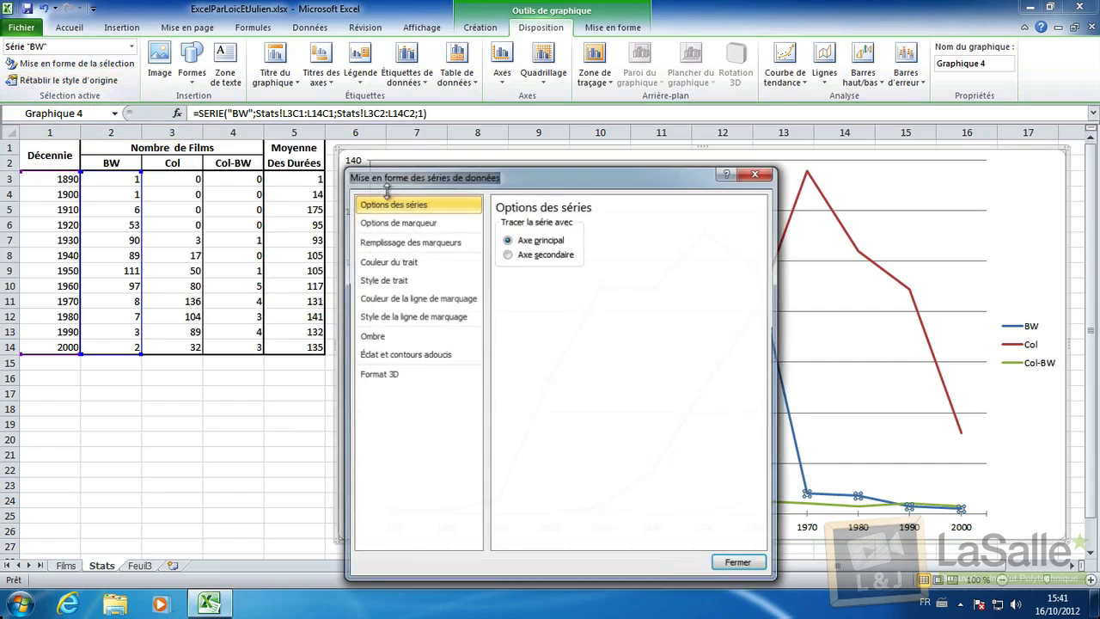
left_click_drag(438, 187, 322, 161)
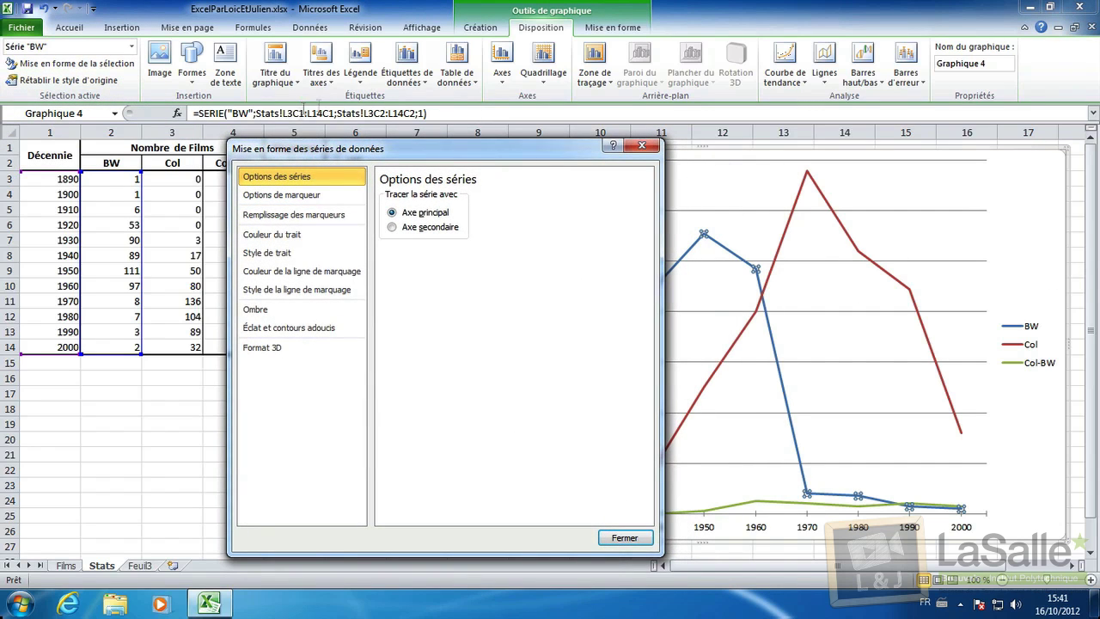
left_click_drag(300, 157, 274, 143)
left_click(268, 182)
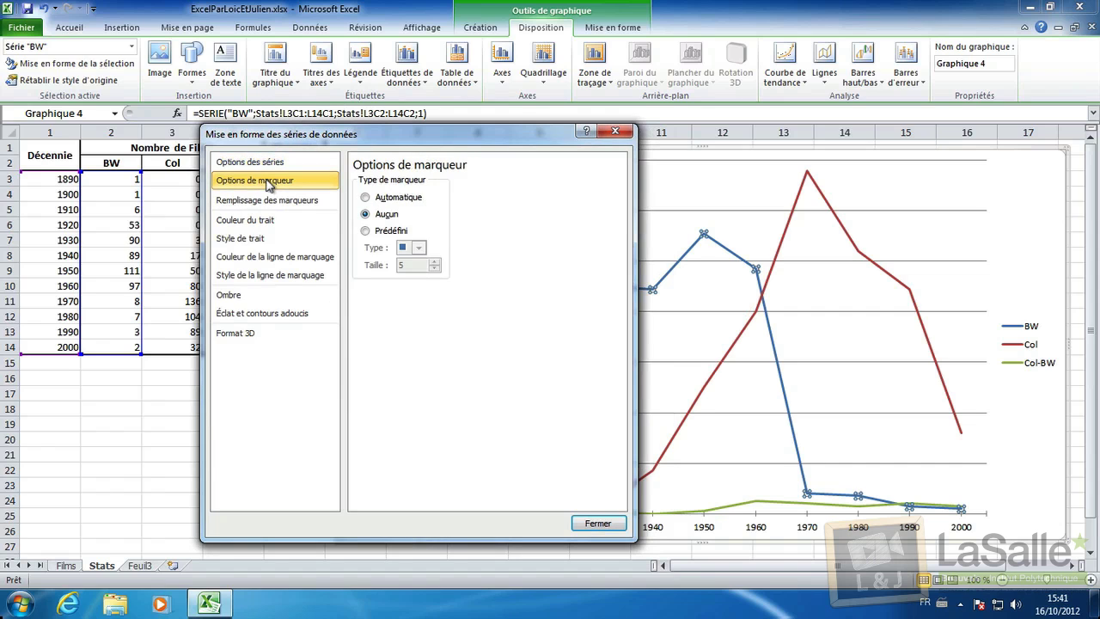
left_click_drag(319, 140, 215, 126)
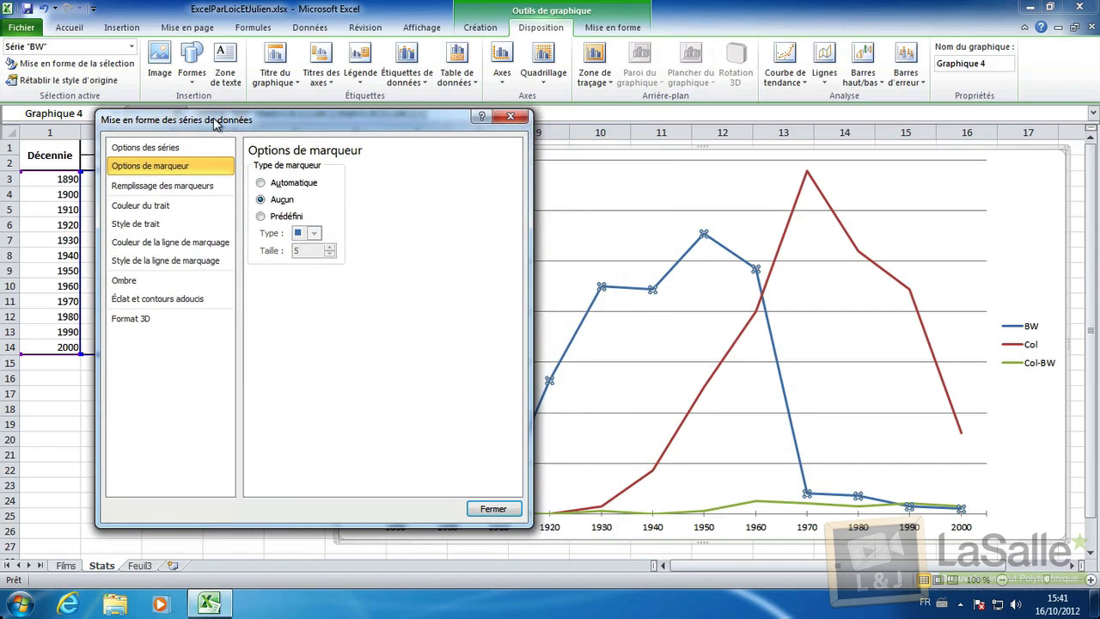
- Set the BW series' marker type to Automatique and close the formatting dialog
left_click(283, 216)
left_click(313, 233)
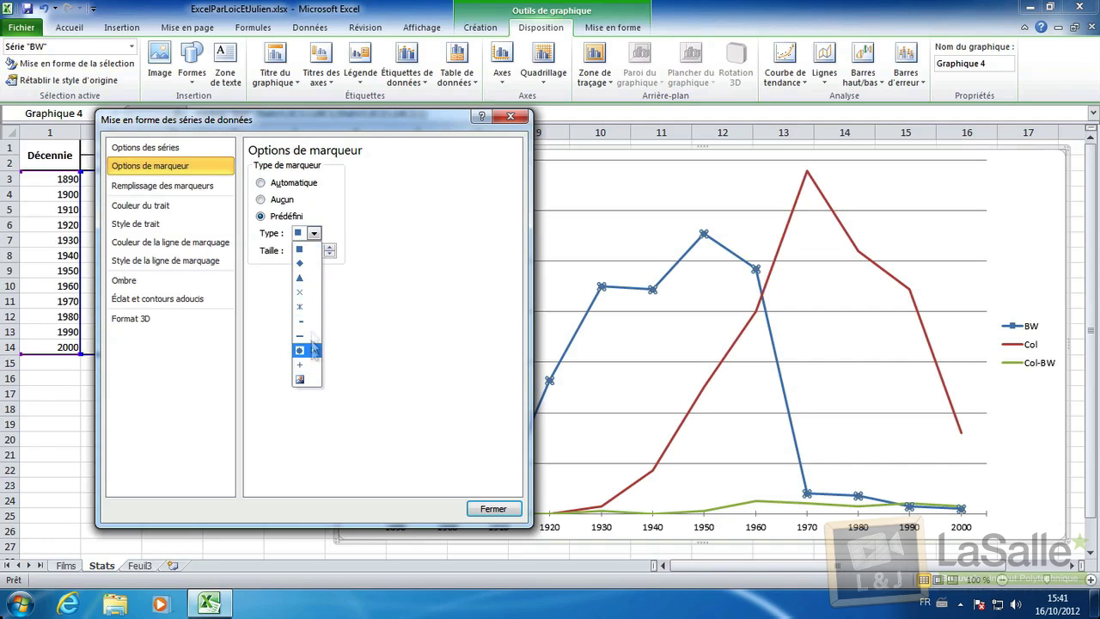
left_click(366, 324)
left_click(283, 188)
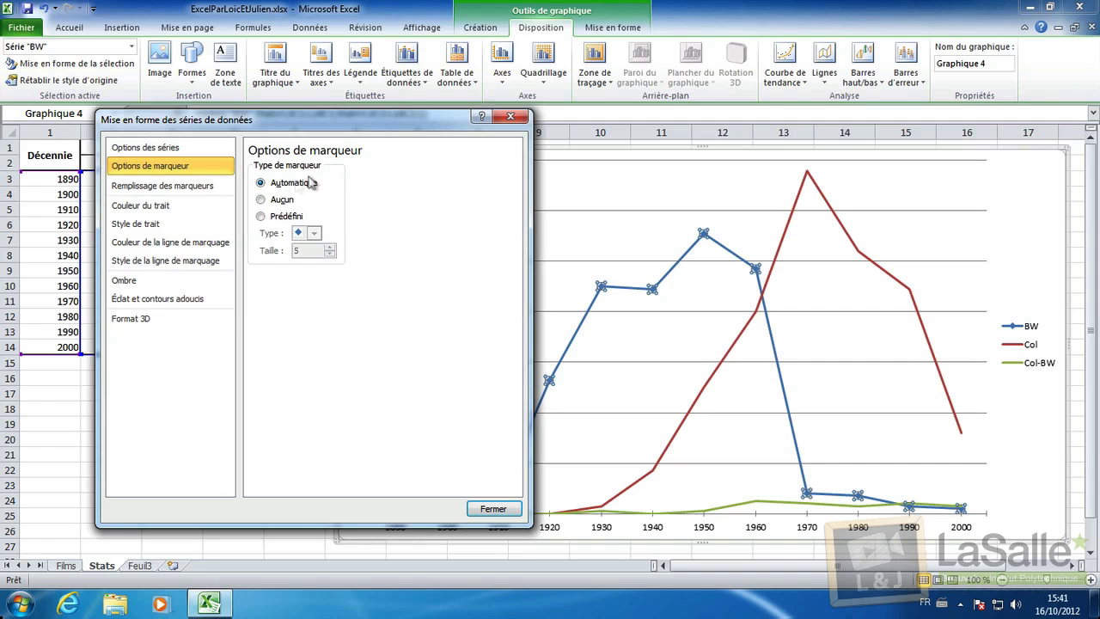
left_click(486, 509)
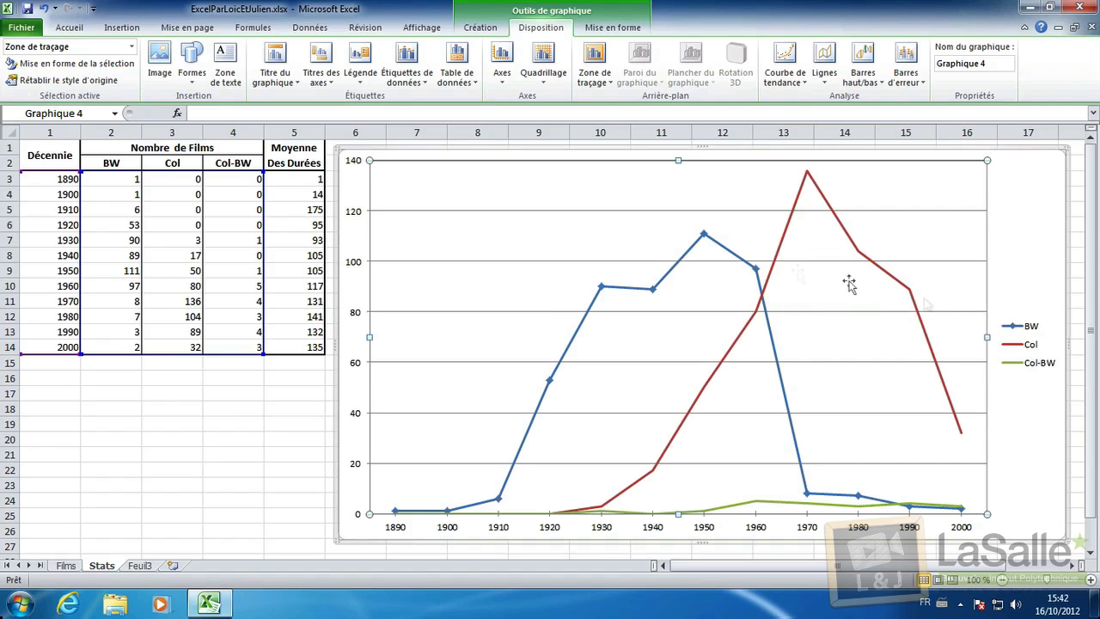
- Format the Col series with the marker type Automatique
left_click(778, 250)
right_click(778, 250)
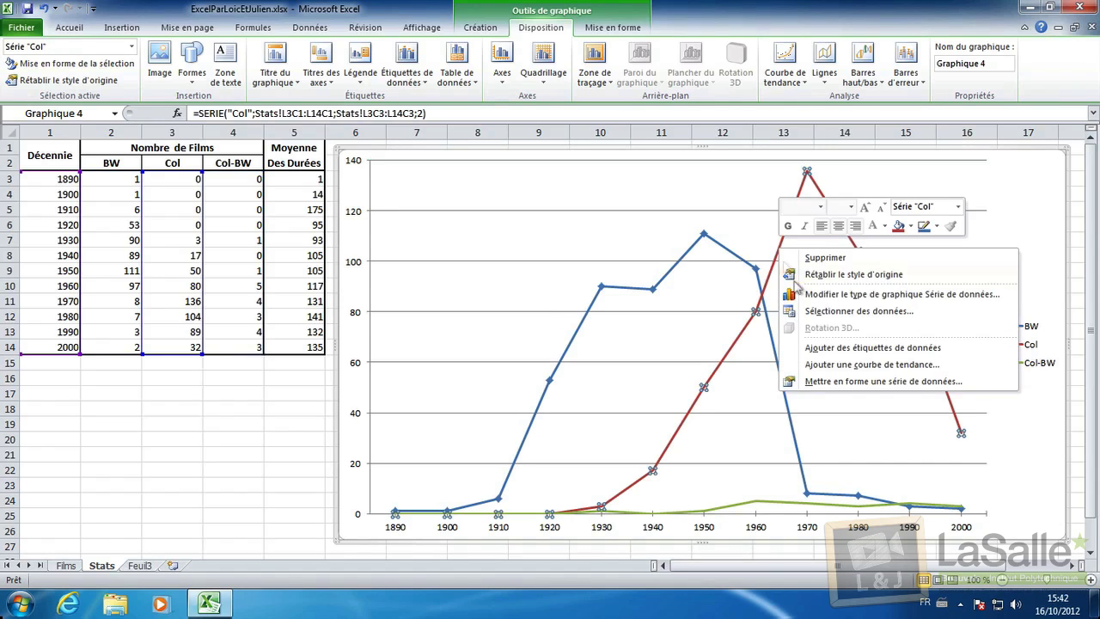
left_click(816, 379)
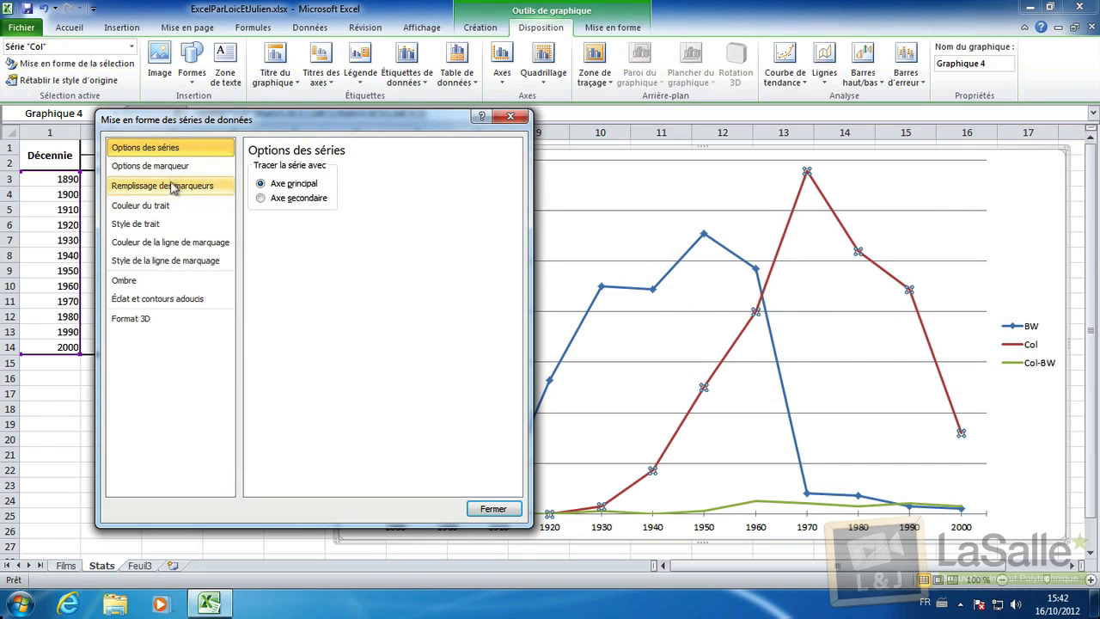
left_click(193, 168)
left_click(261, 182)
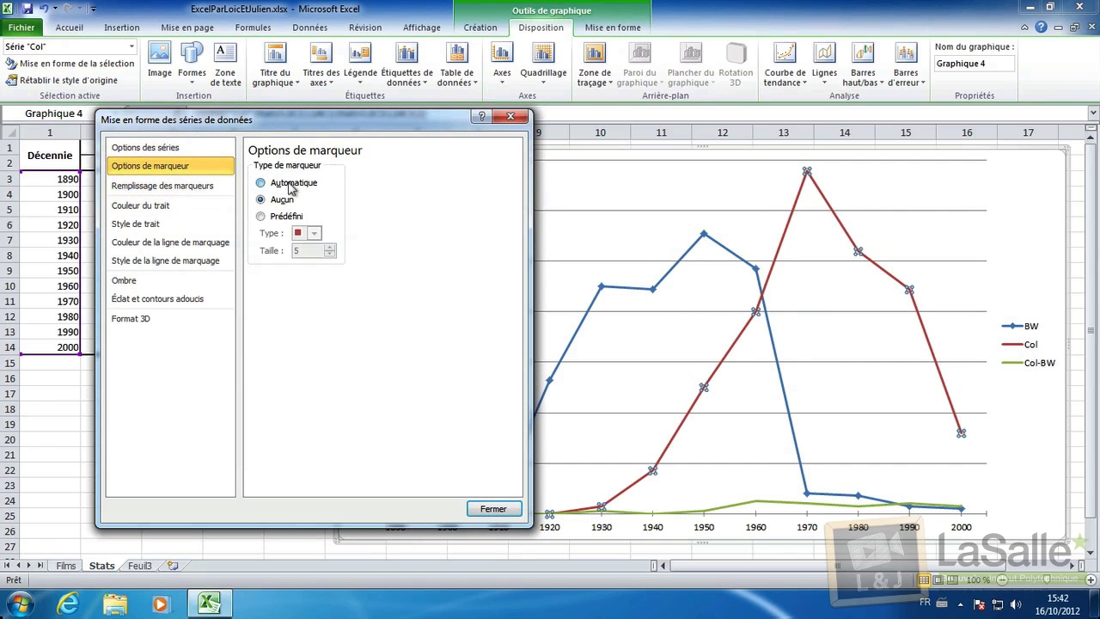
left_click(493, 509)
left_click(764, 484)
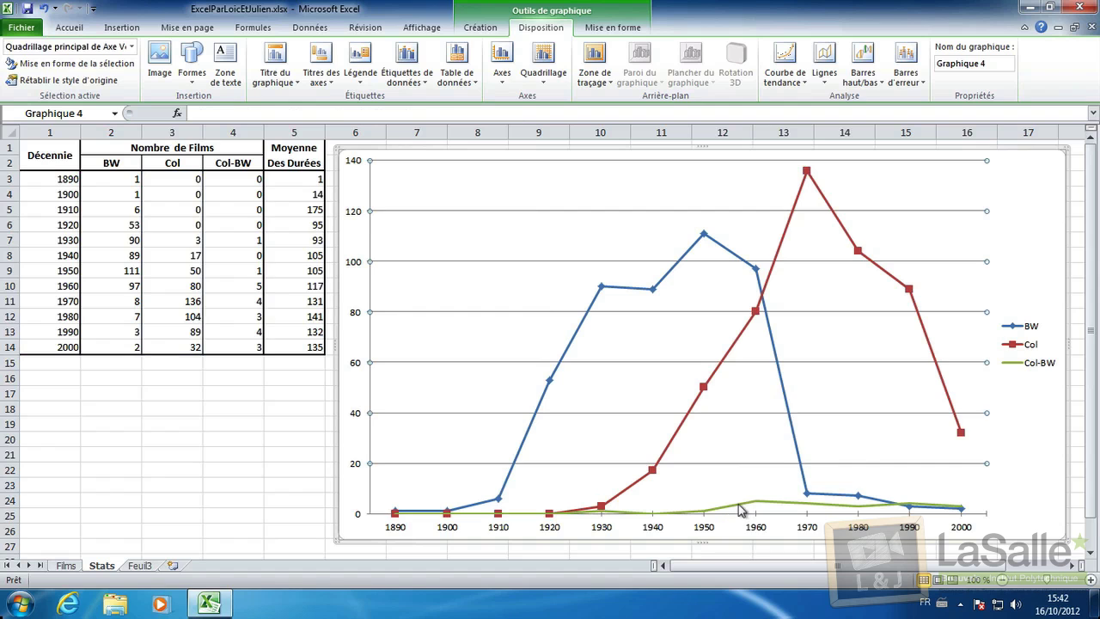
- Format the Col-BW series with the marker type Automatique
left_click(739, 509)
right_click(739, 509)
left_click(771, 560)
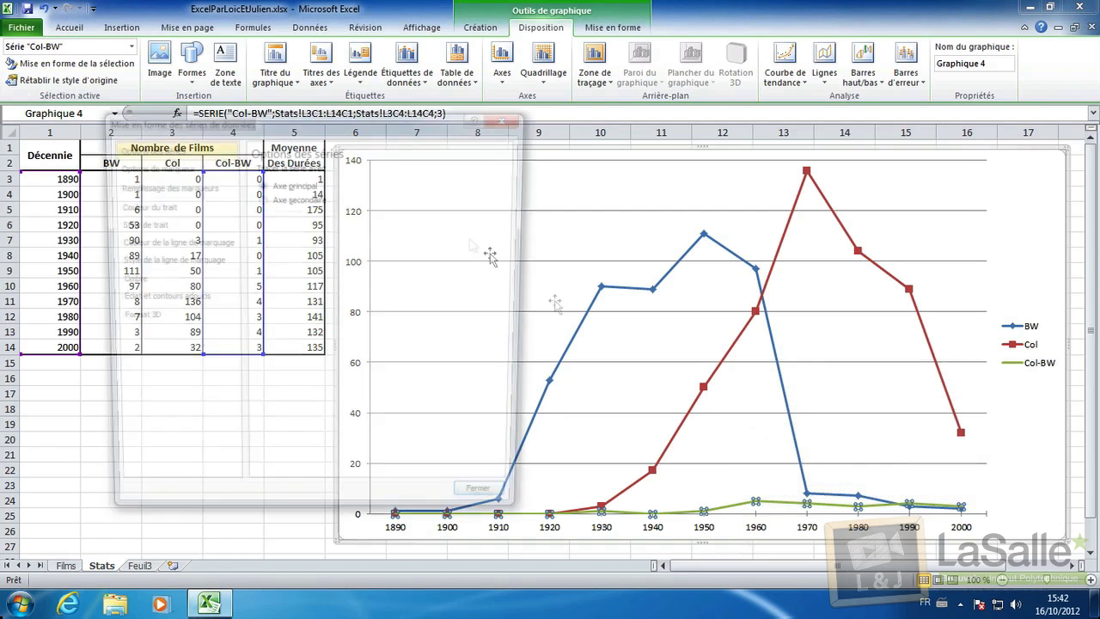
left_click(151, 166)
left_click(292, 183)
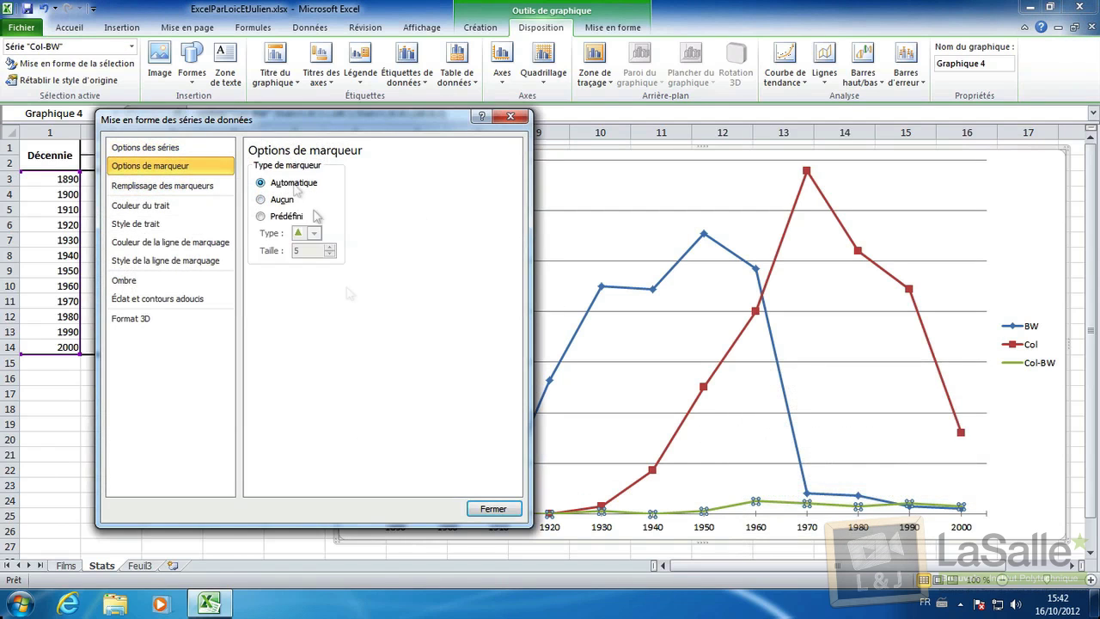
left_click(497, 512)
left_click(539, 479)
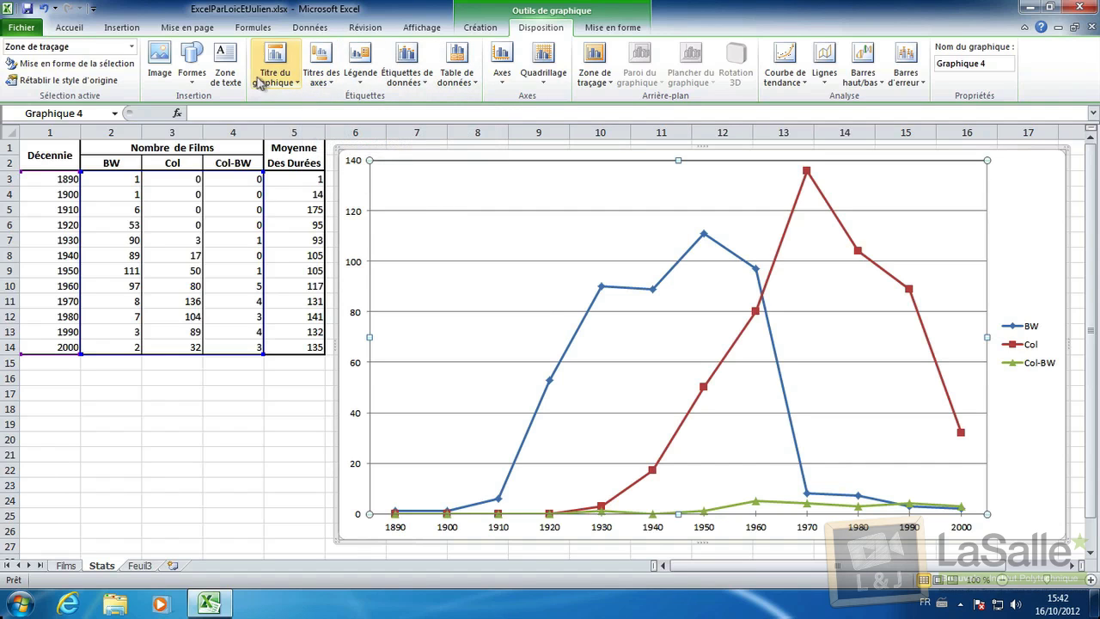
- Add a chart series named "Moyenne Des Durées" with its values taken from Stats!L3C5:L14C5
left_click(480, 26)
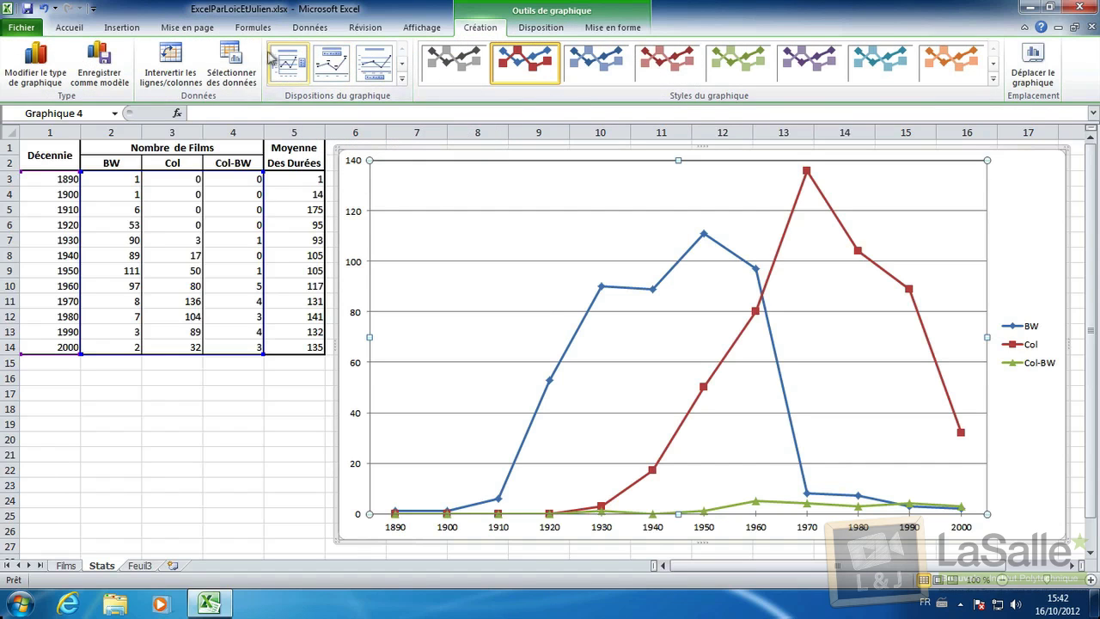
left_click(231, 67)
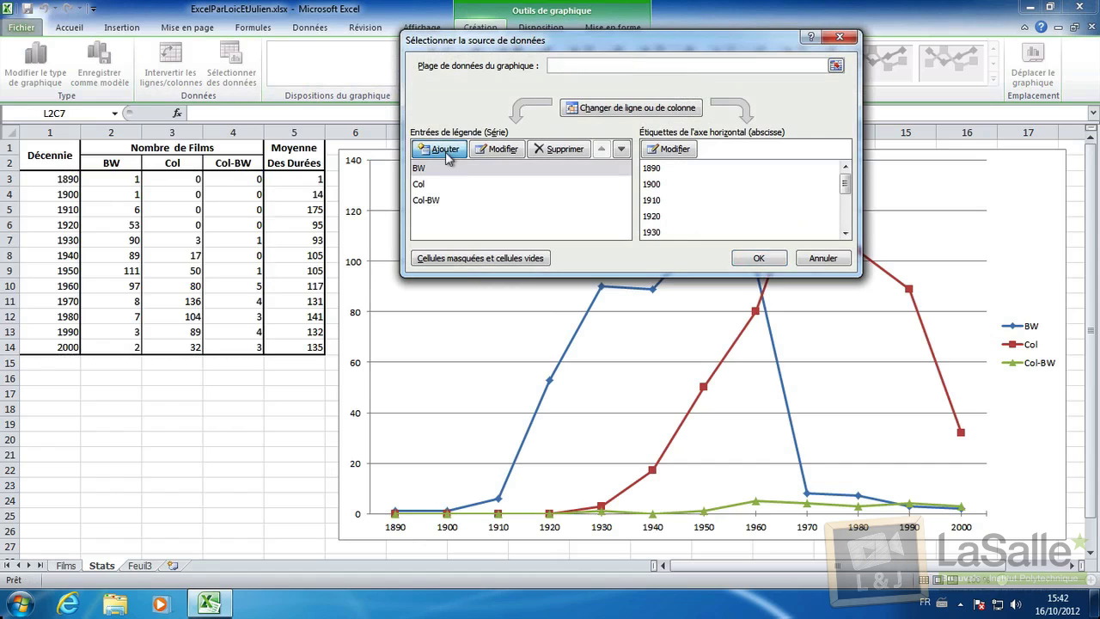
left_click(446, 150)
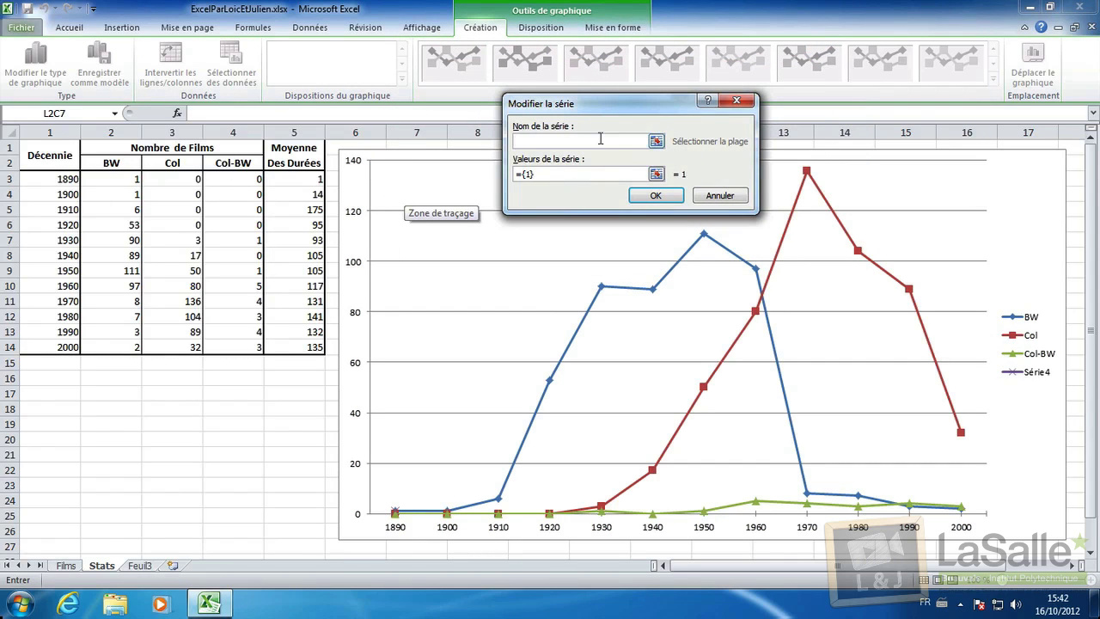
type("Moyenne Des Durées")
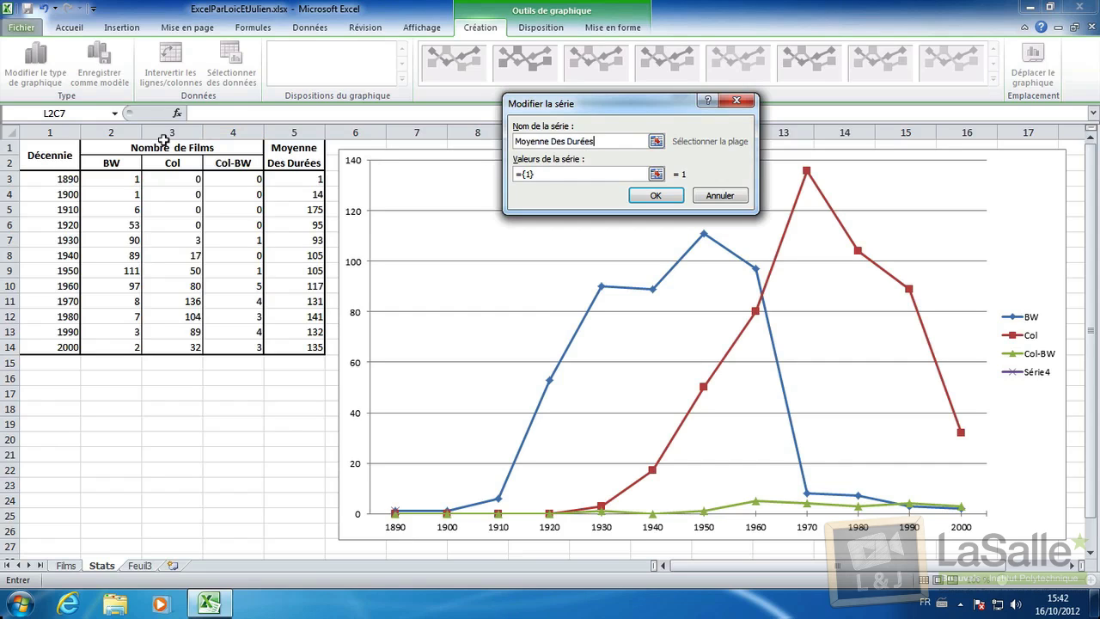
left_click_drag(601, 175, 501, 180)
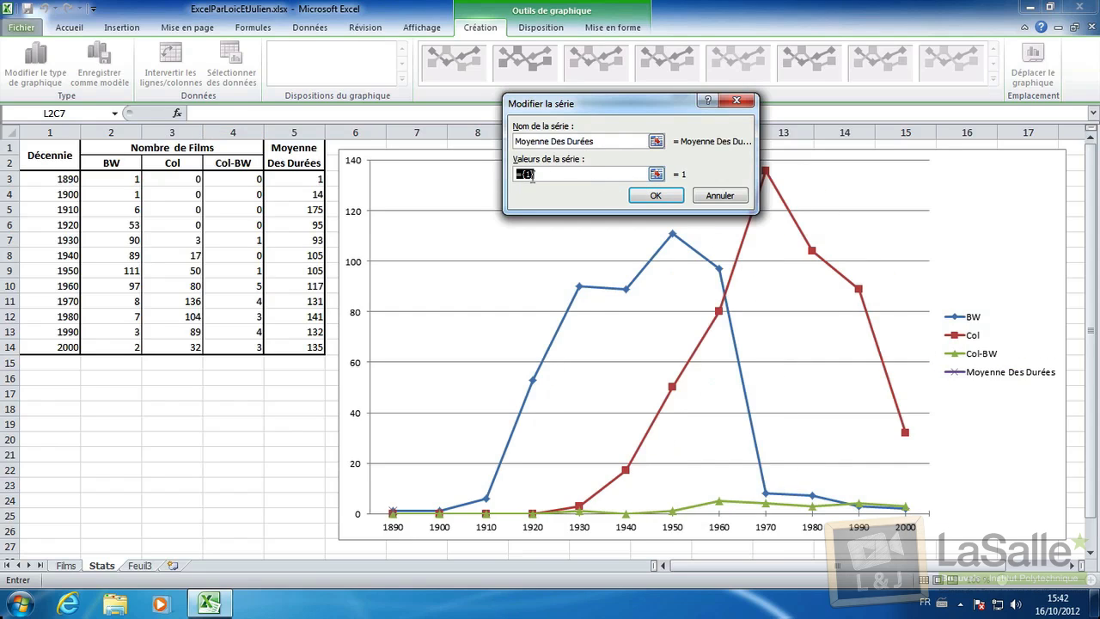
left_click_drag(288, 179, 295, 347)
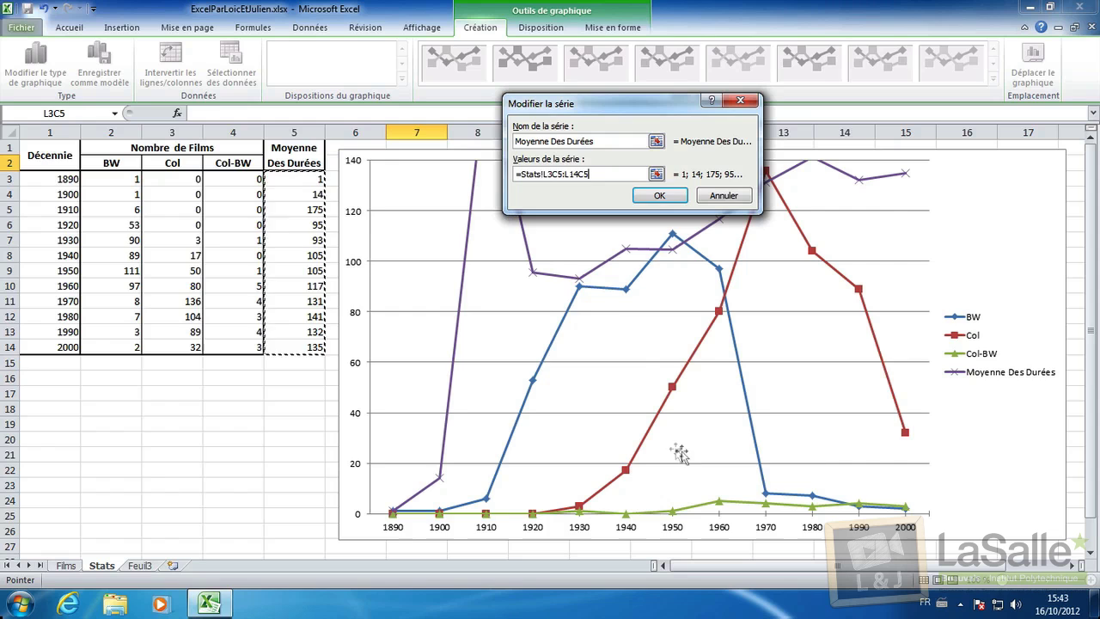
left_click(664, 196)
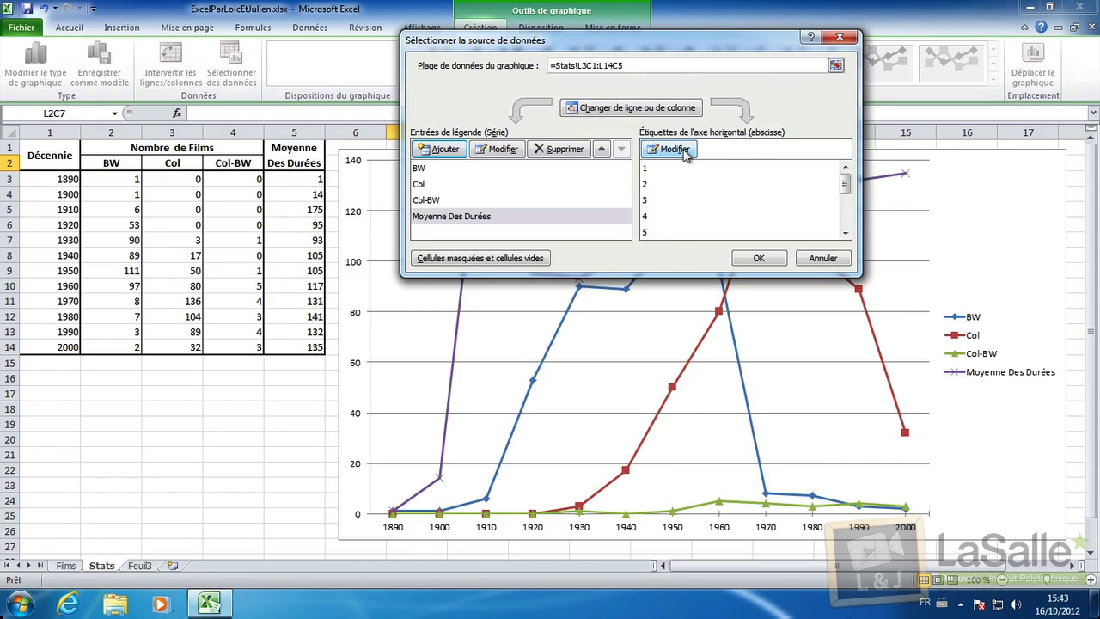
- Set the horizontal axis labels to the Décennie values in rows 3 to 14 of column 1 and accept the data source
left_click(675, 150)
left_click_drag(43, 182, 43, 348)
left_click(656, 178)
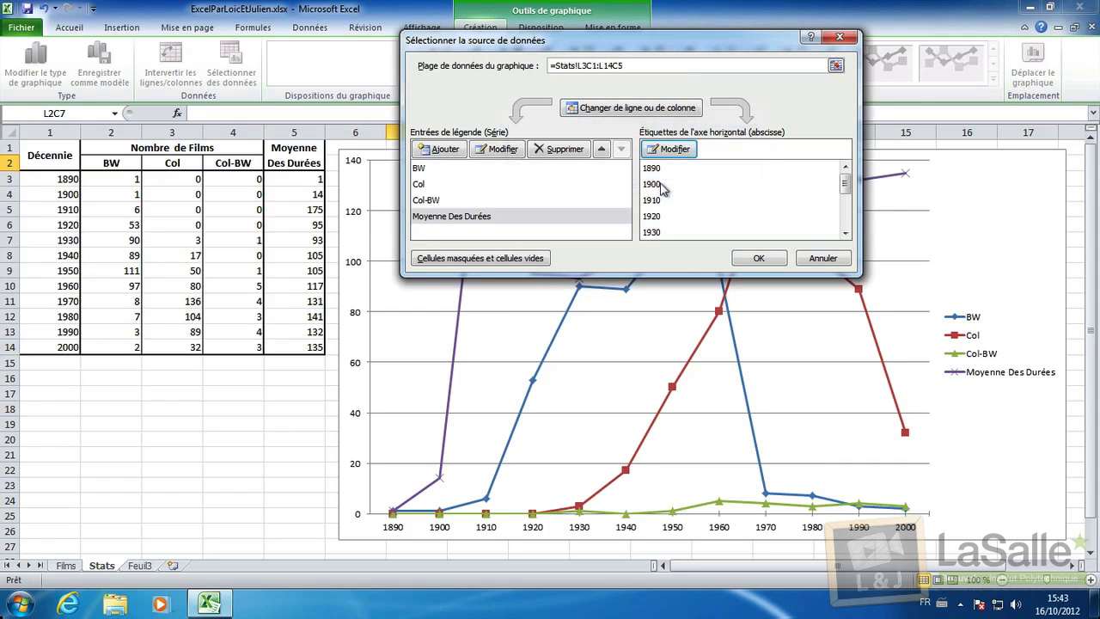
left_click(760, 259)
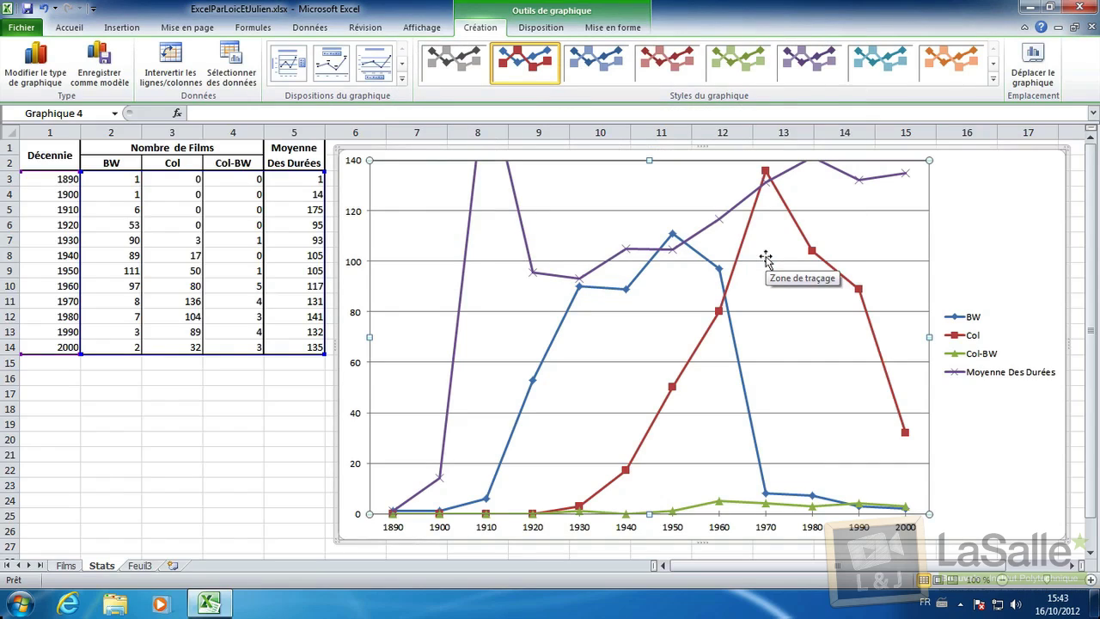
- Plot the Moyenne Des Durées series on the secondary axis (Axe secondaire)
mouse_move(717, 269)
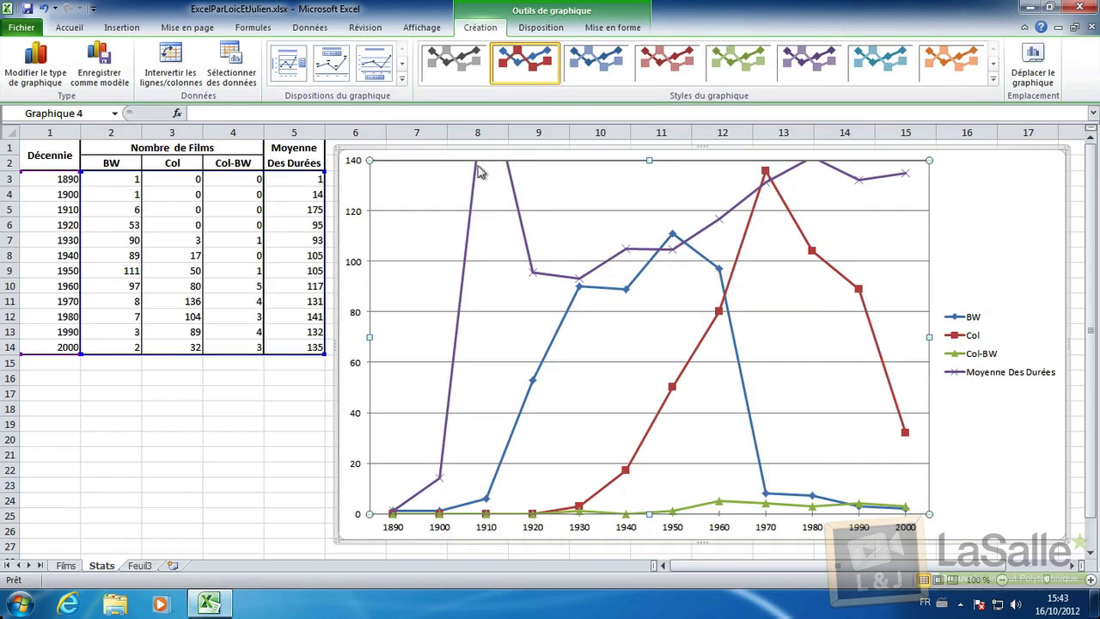
mouse_move(531, 277)
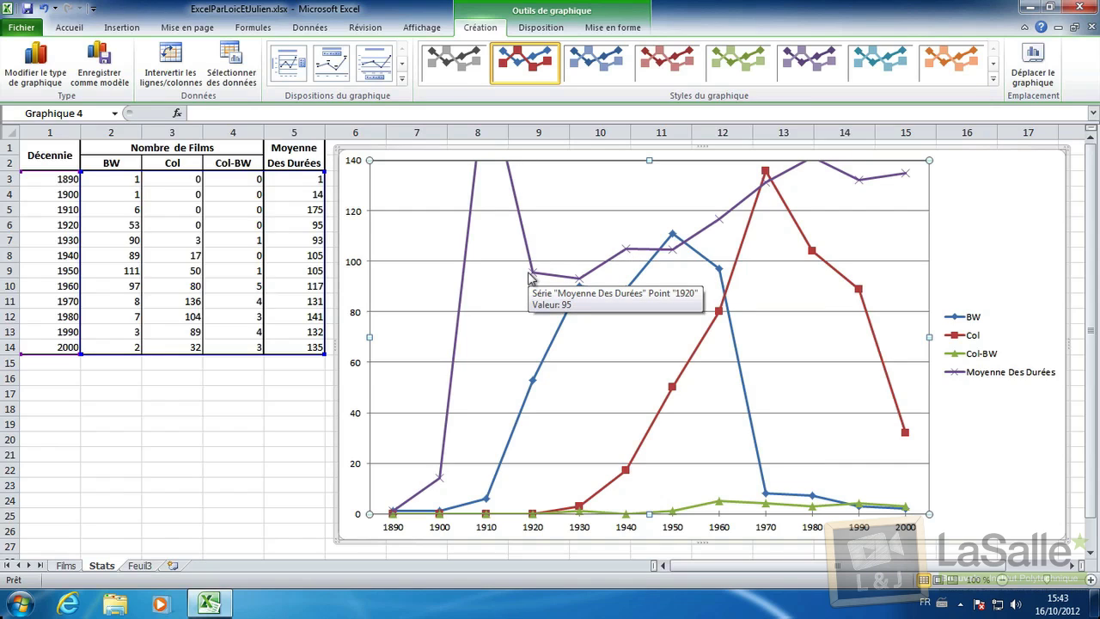
left_click(529, 254)
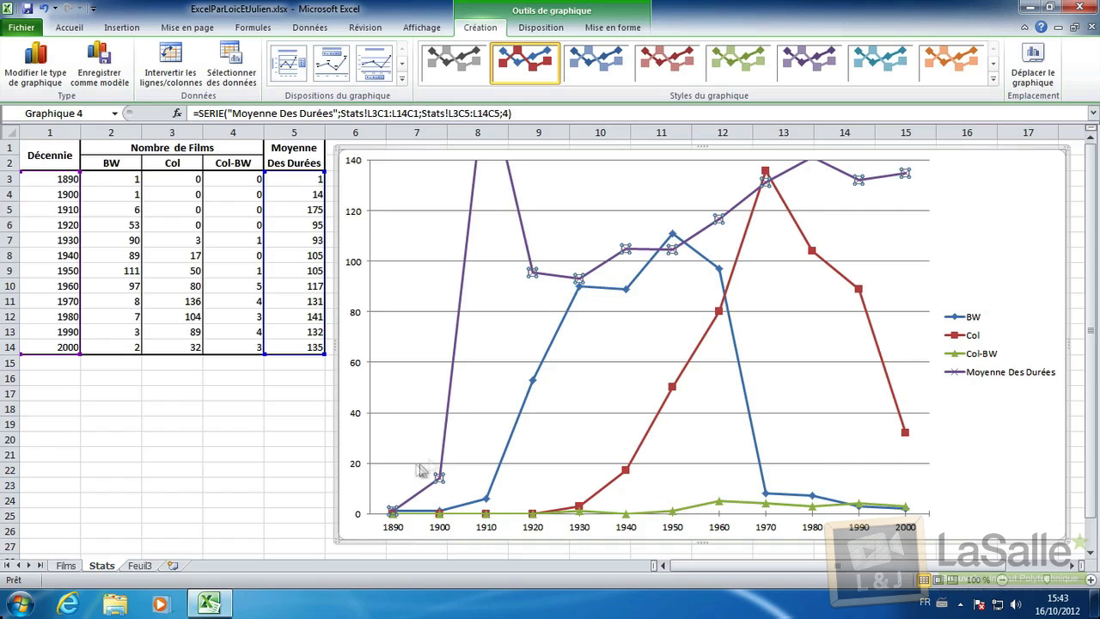
mouse_move(521, 225)
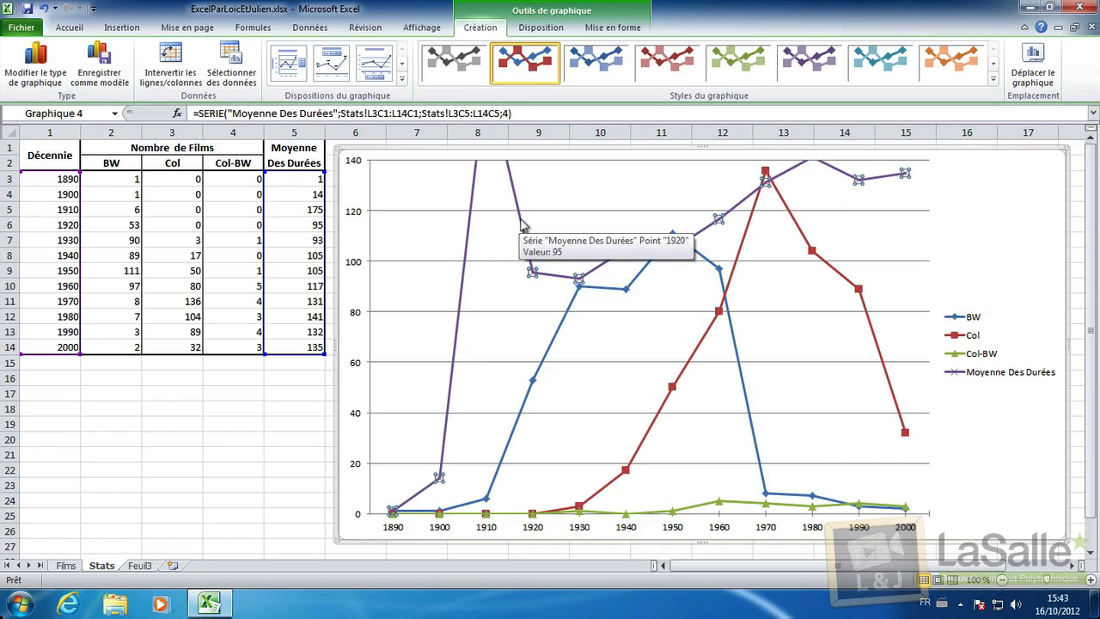
double_click(521, 225)
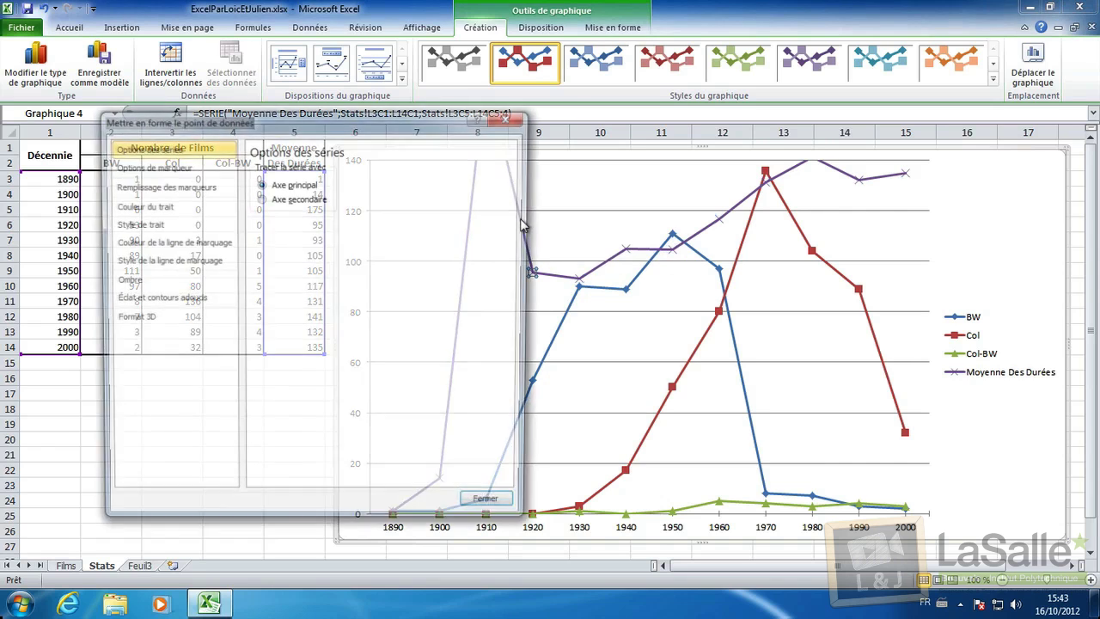
left_click_drag(298, 130, 402, 134)
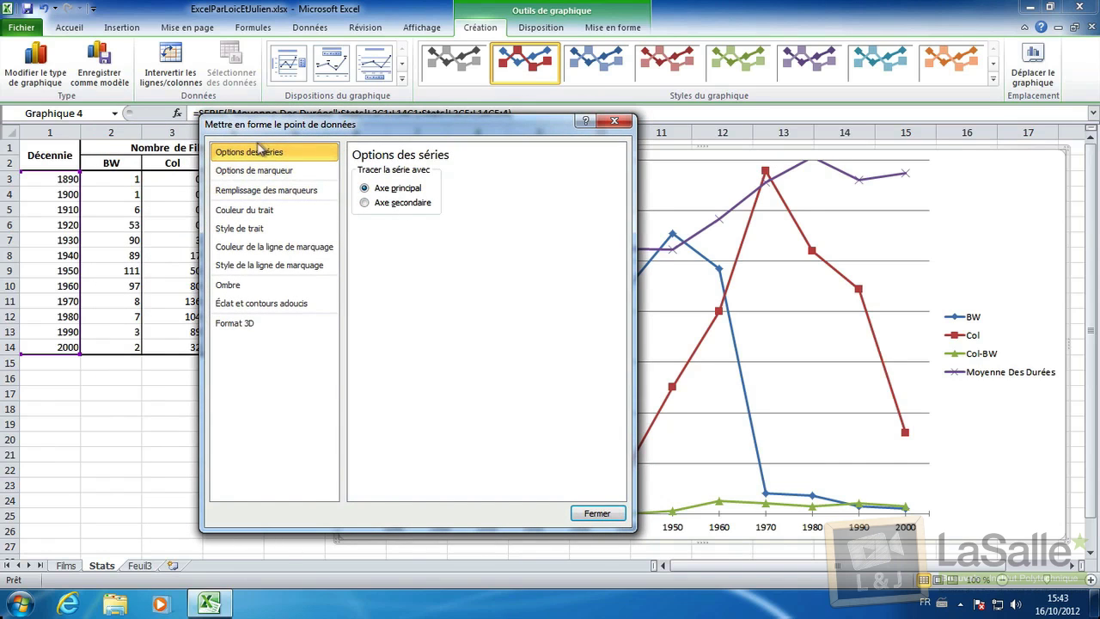
left_click(379, 204)
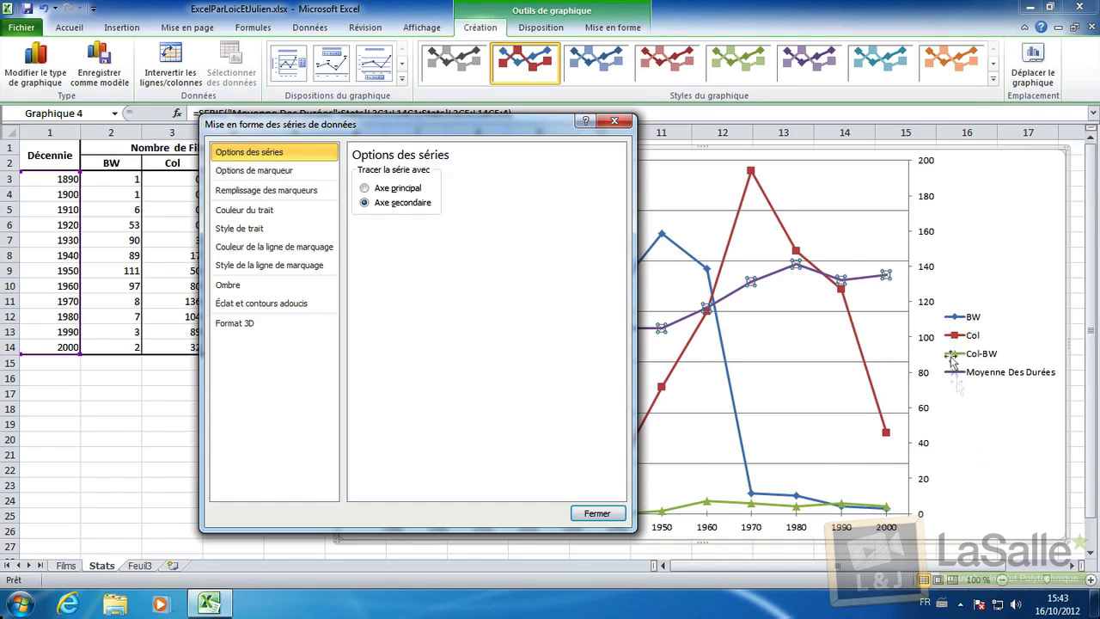
left_click(592, 515)
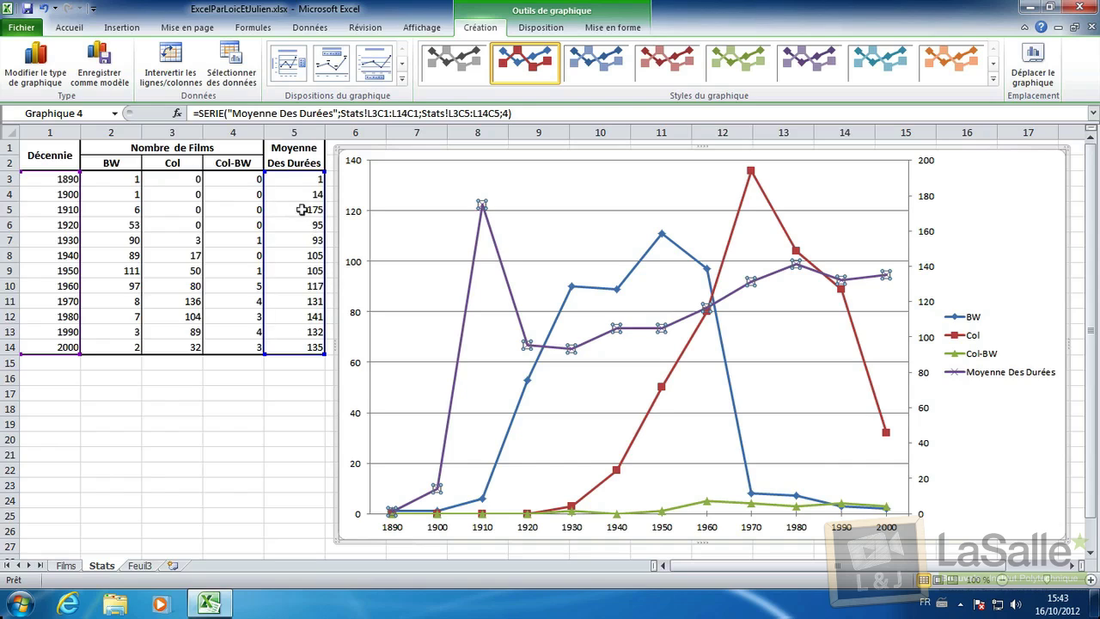
- Set the secondary vertical axis maximum to a fixed value of 180
double_click(927, 203)
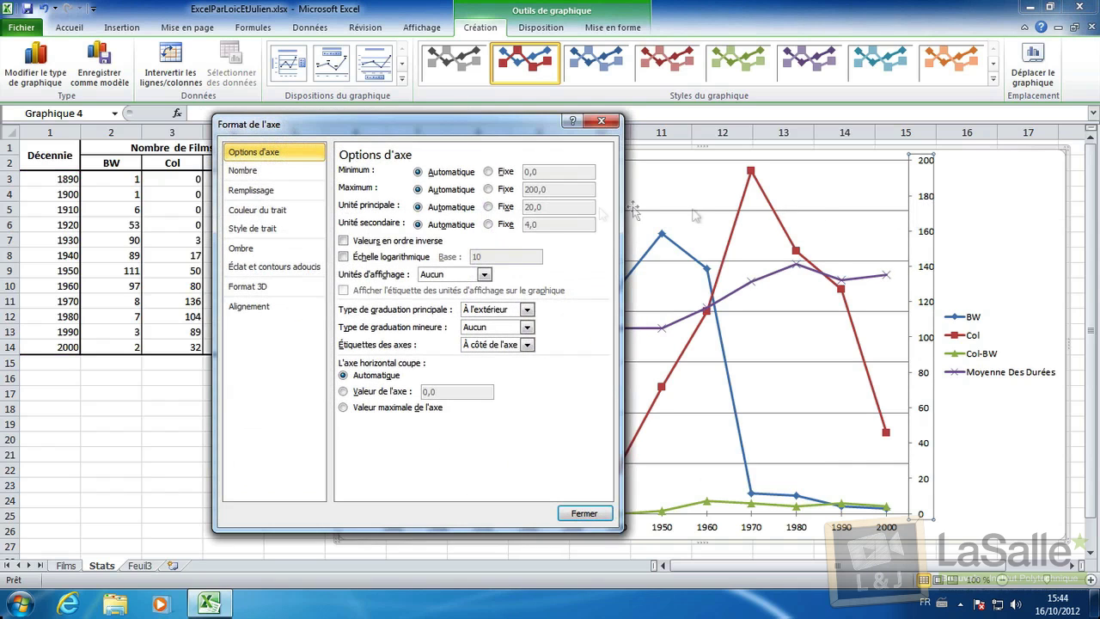
left_click(488, 189)
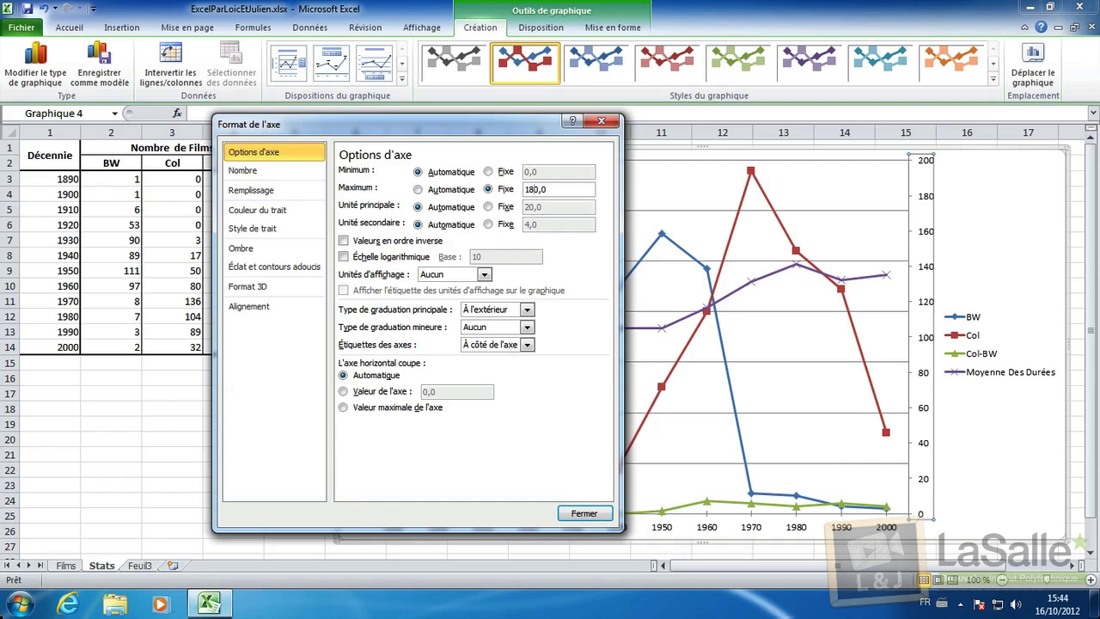
left_click(585, 513)
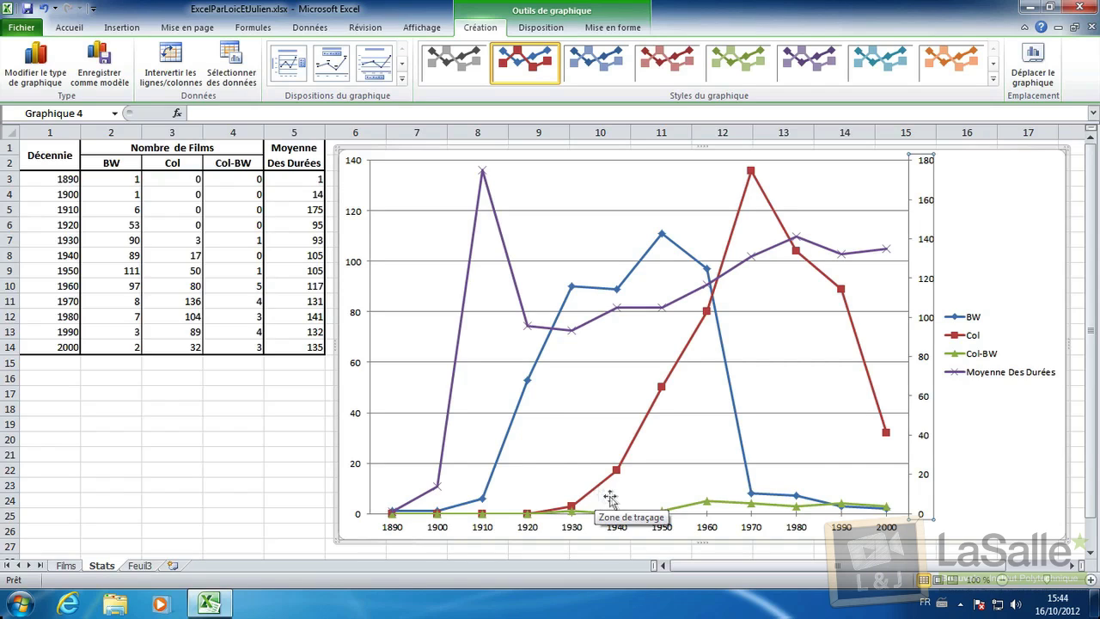
- Change the chart type of only the Moyenne Des Durées series to a 2D clustered column (Histogramme)
left_click(506, 256)
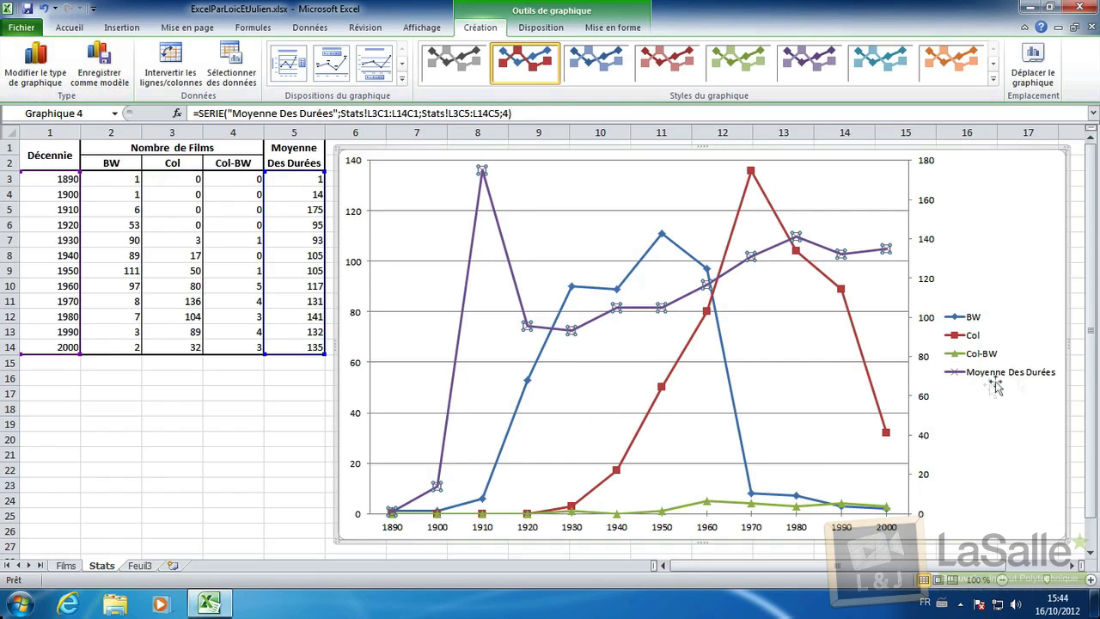
left_click(62, 83)
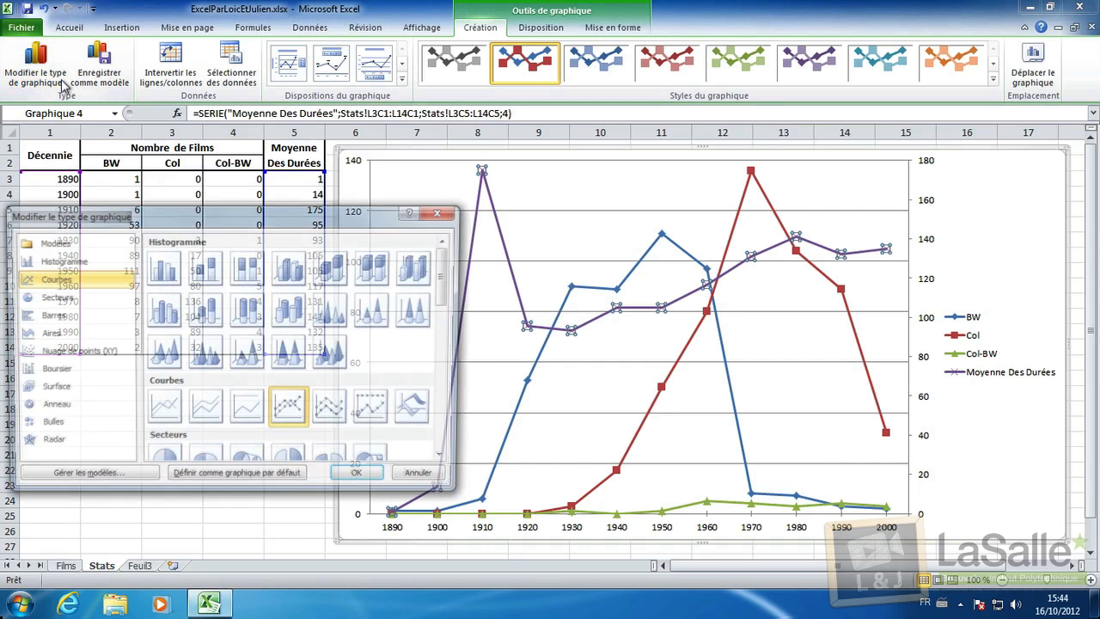
left_click(169, 272)
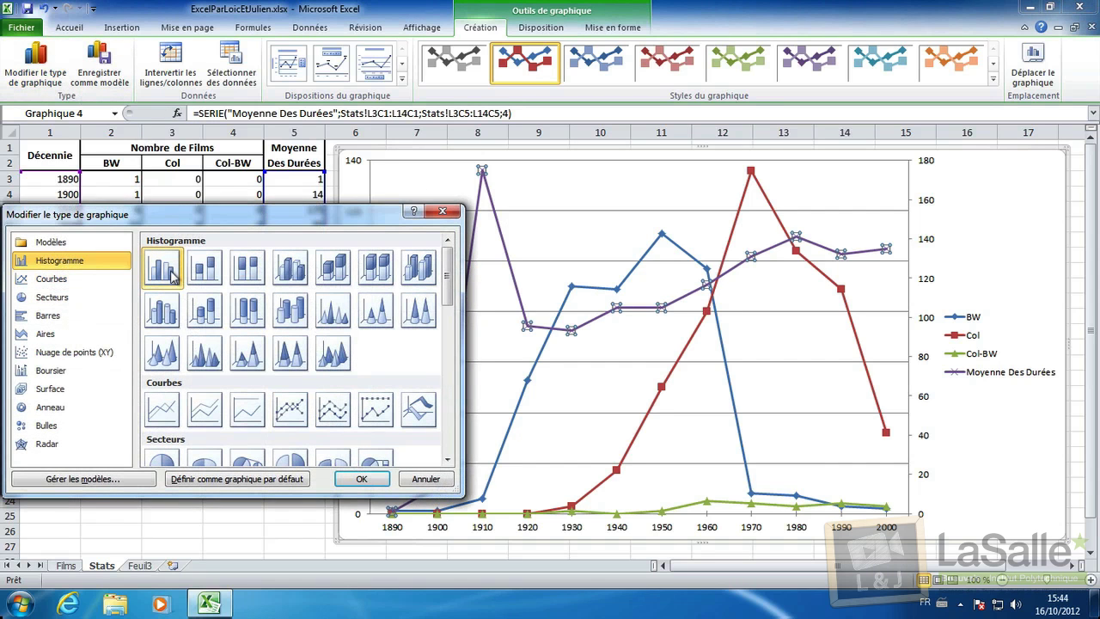
left_click(362, 478)
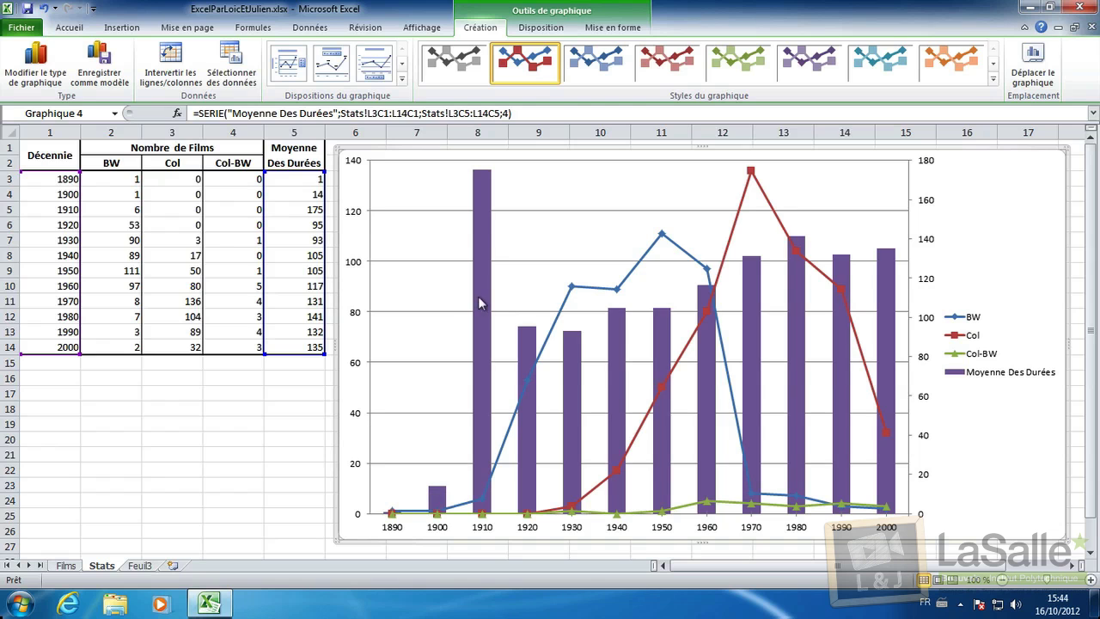
- Give the Moyenne Des Durées columns a solid dark purple fill with 50% transparency
double_click(479, 303)
left_click_drag(381, 129, 201, 95)
left_click(225, 162)
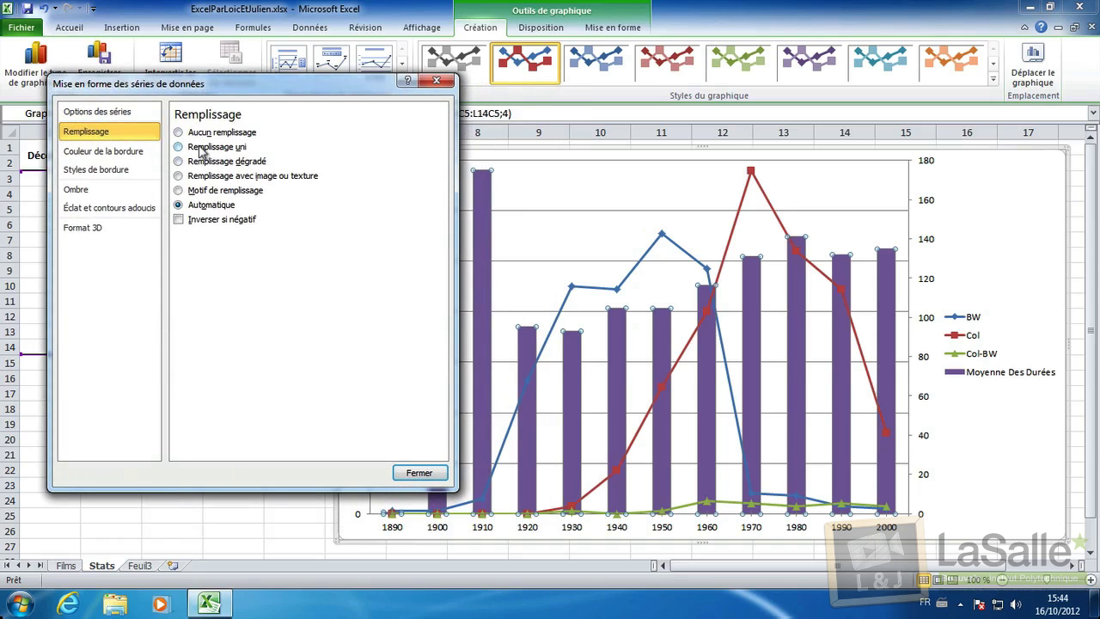
left_click(201, 151)
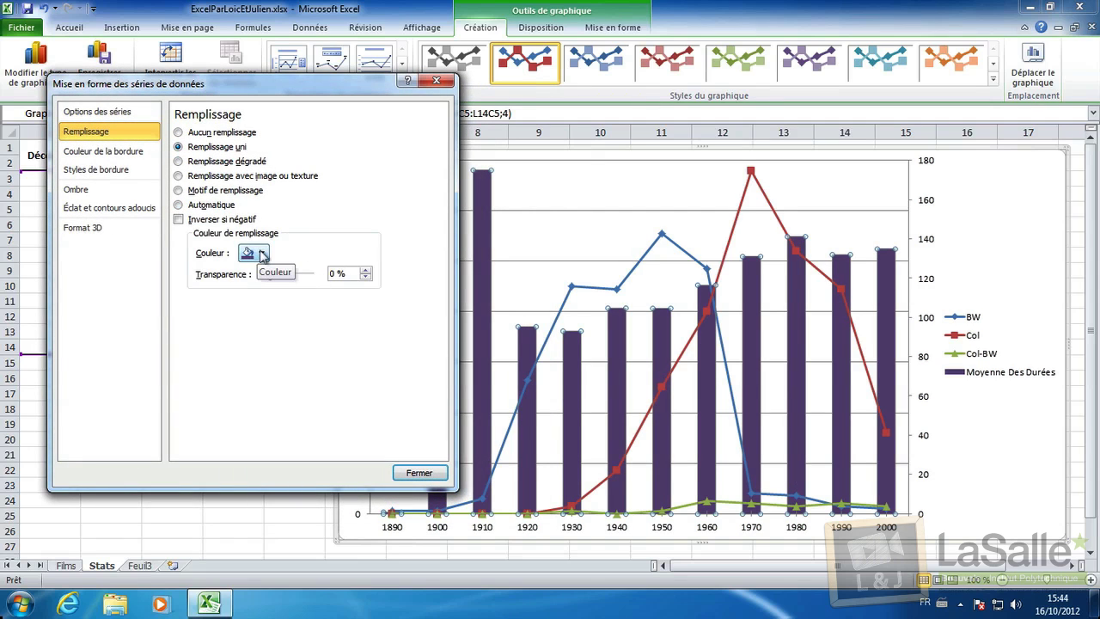
left_click(263, 253)
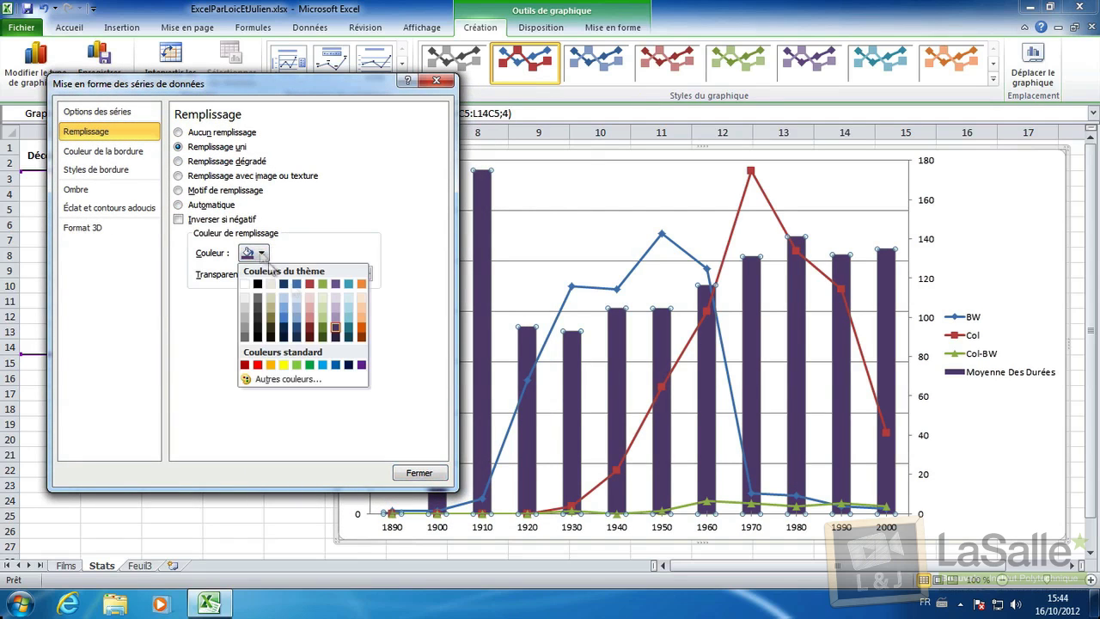
left_click(336, 331)
left_click_drag(268, 274, 294, 278)
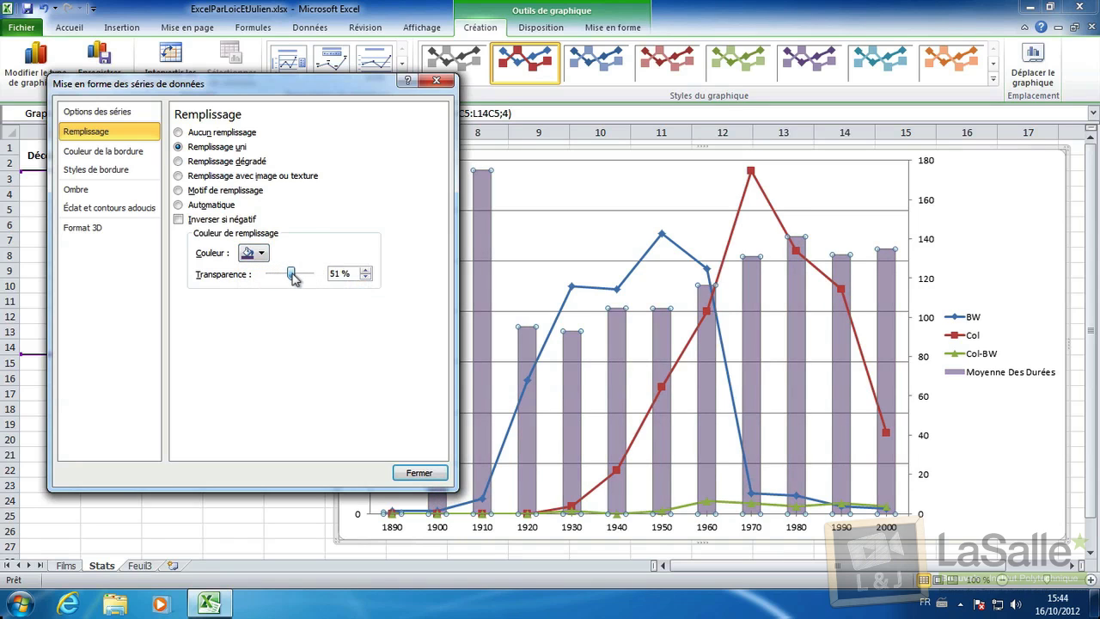
double_click(352, 274)
left_click(420, 473)
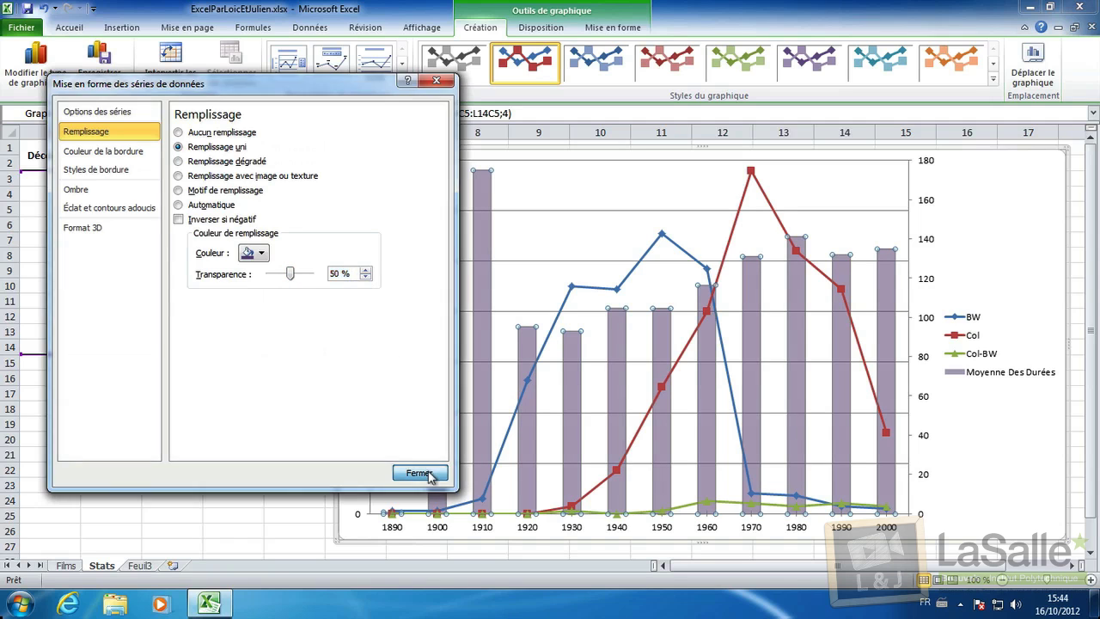
left_click(547, 247)
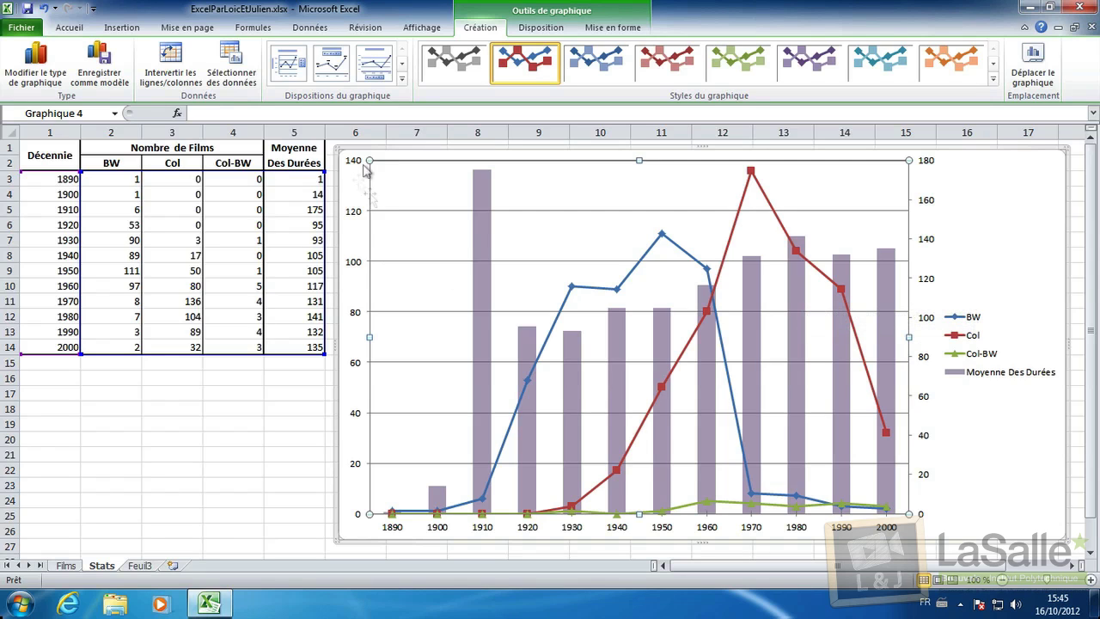
- Add a rotated title (Titre pivoté) to the primary vertical axis reading "Nombre De Films"
left_click(542, 29)
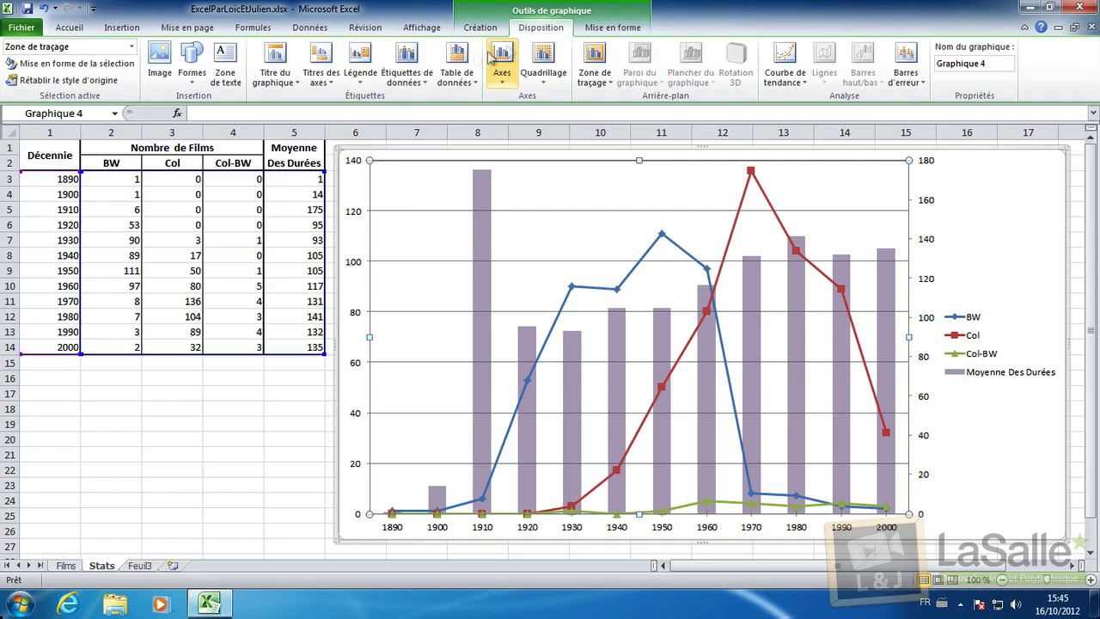
left_click(321, 65)
mouse_move(352, 120)
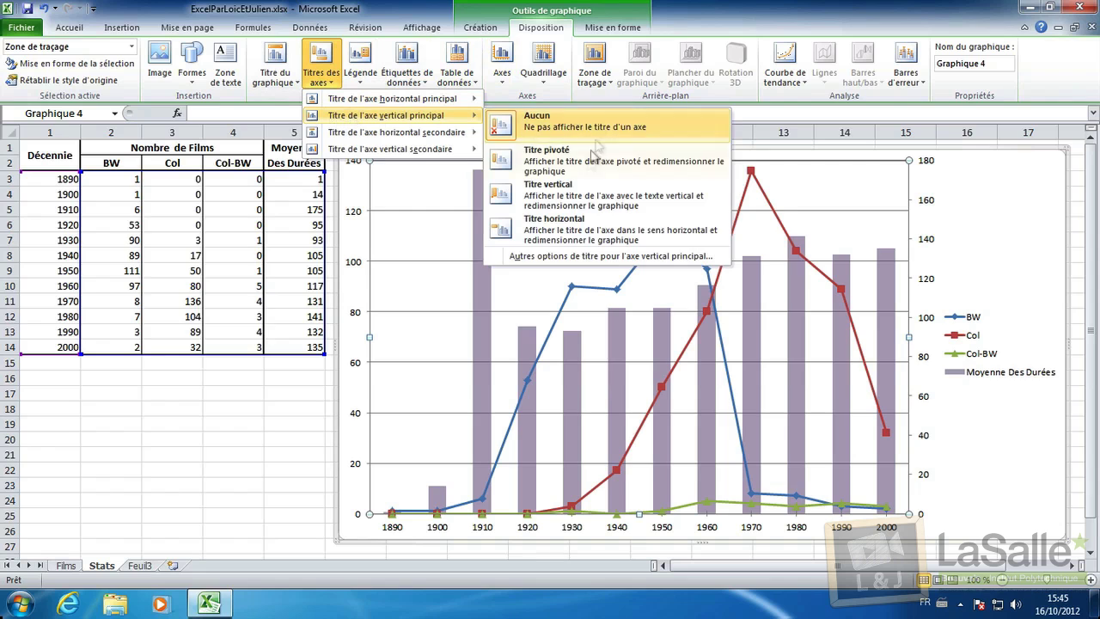
left_click(546, 169)
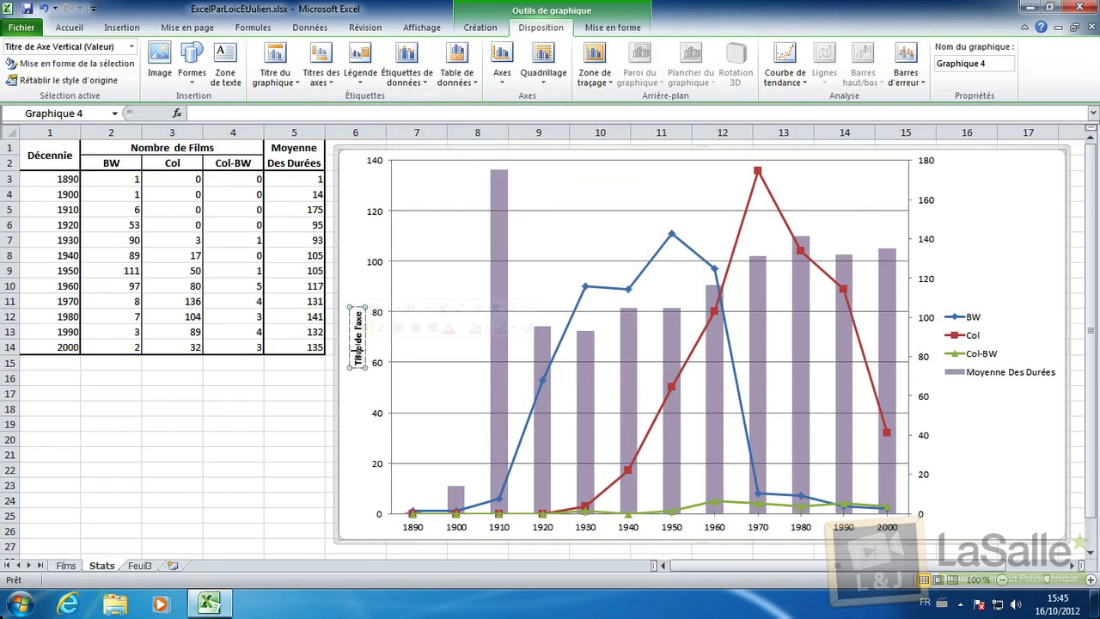
left_click_drag(357, 365, 359, 308)
type("Nom")
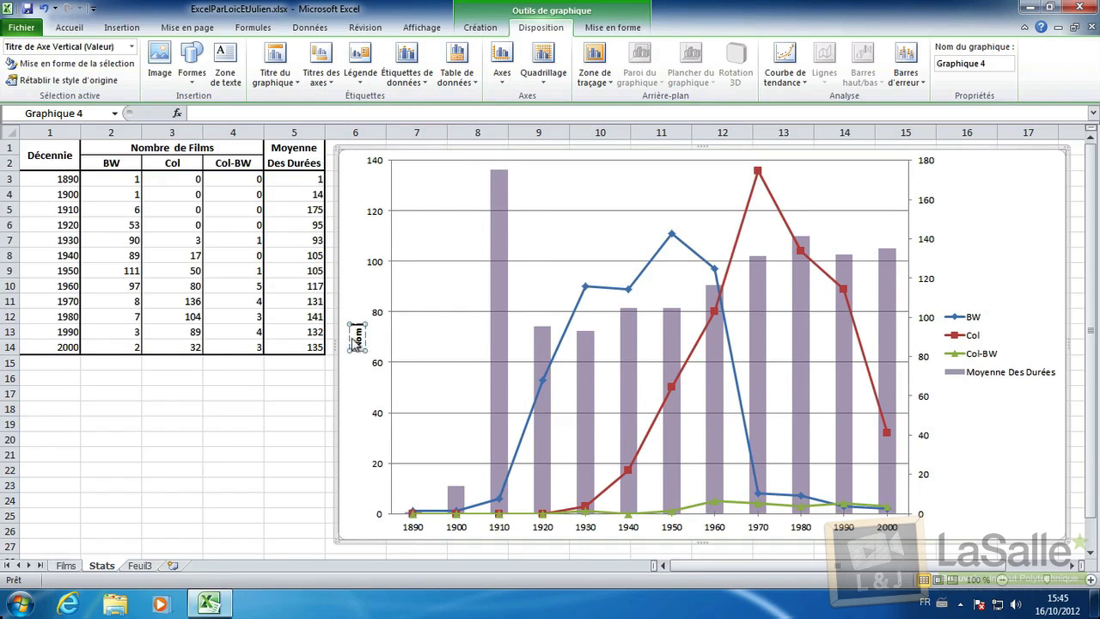
type("bre De Films")
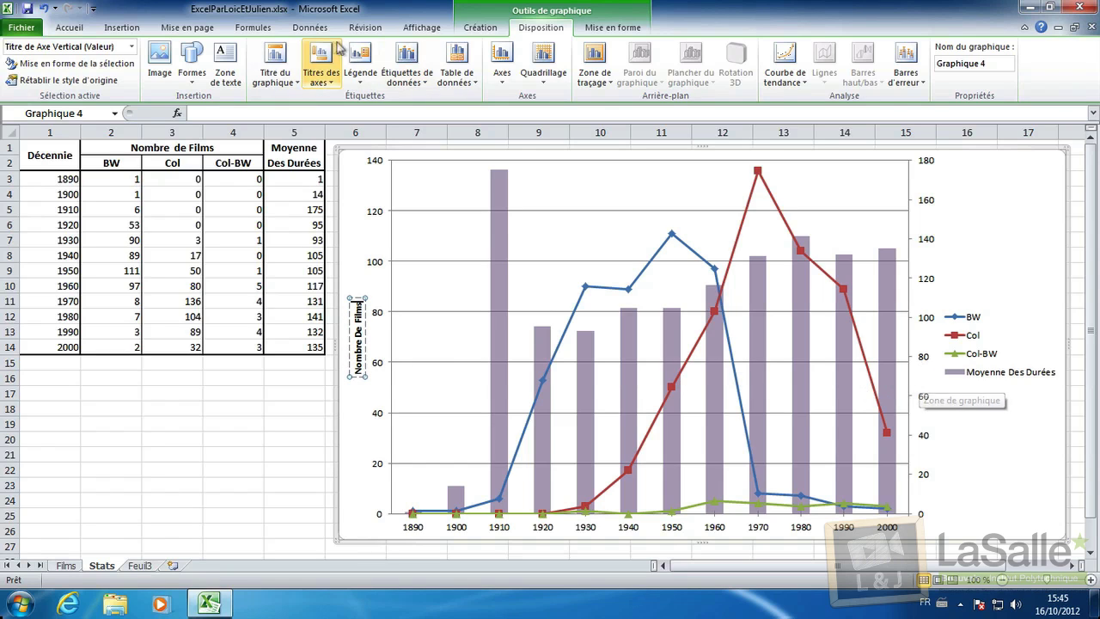
- Add a rotated title (Titre pivoté) to the secondary vertical axis reading "Durée"
left_click(321, 72)
mouse_move(404, 150)
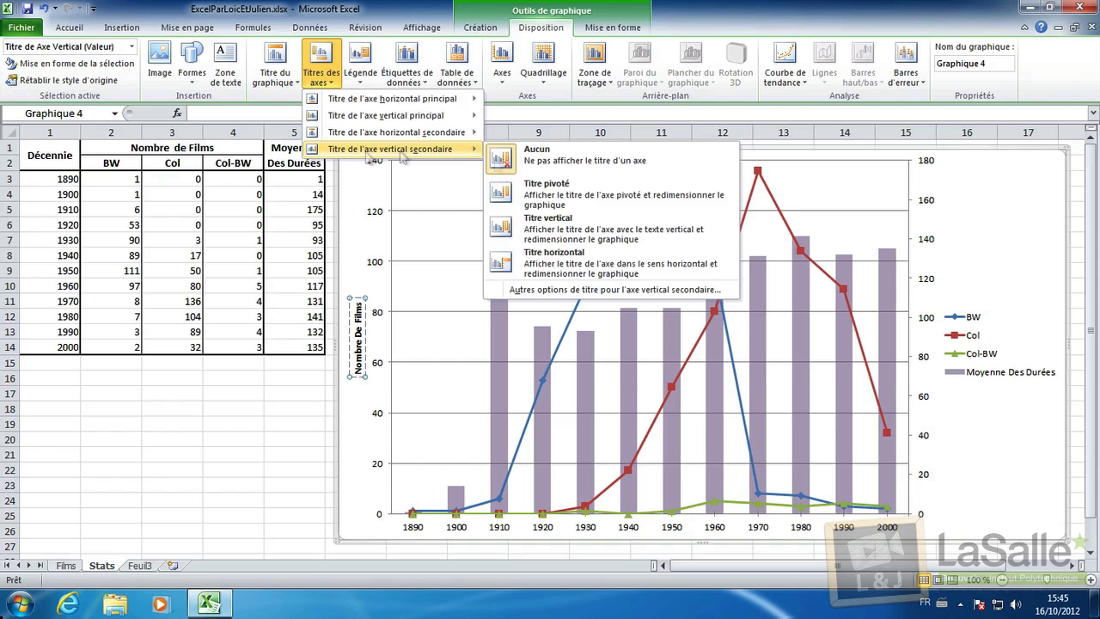
left_click(550, 188)
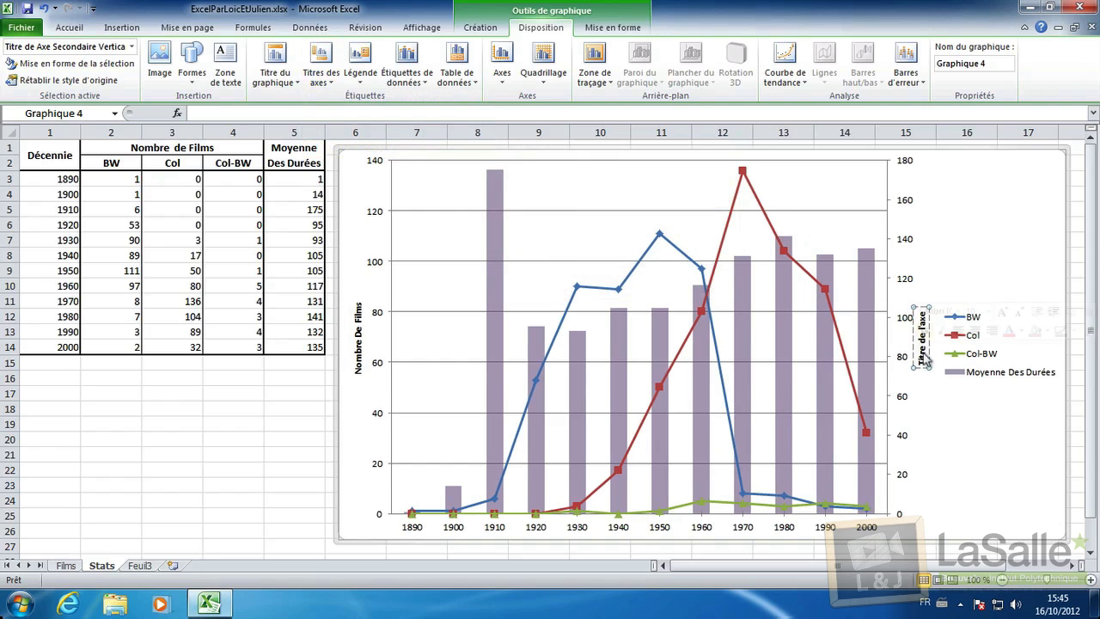
left_click_drag(925, 366, 921, 309)
key("BackSpace")
type("Durée")
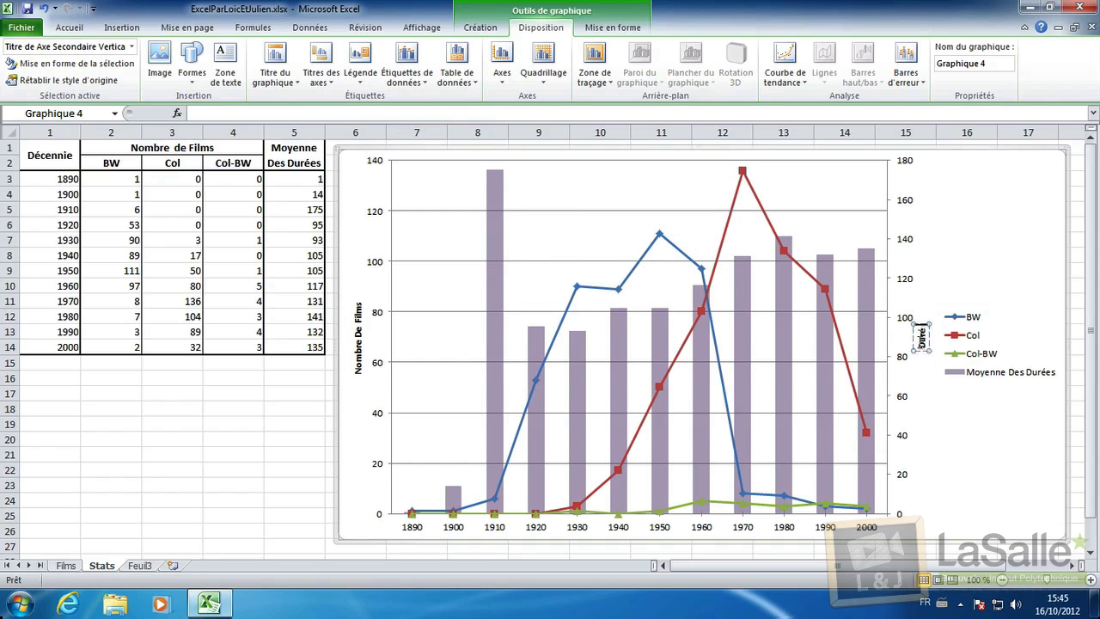
left_click(962, 401)
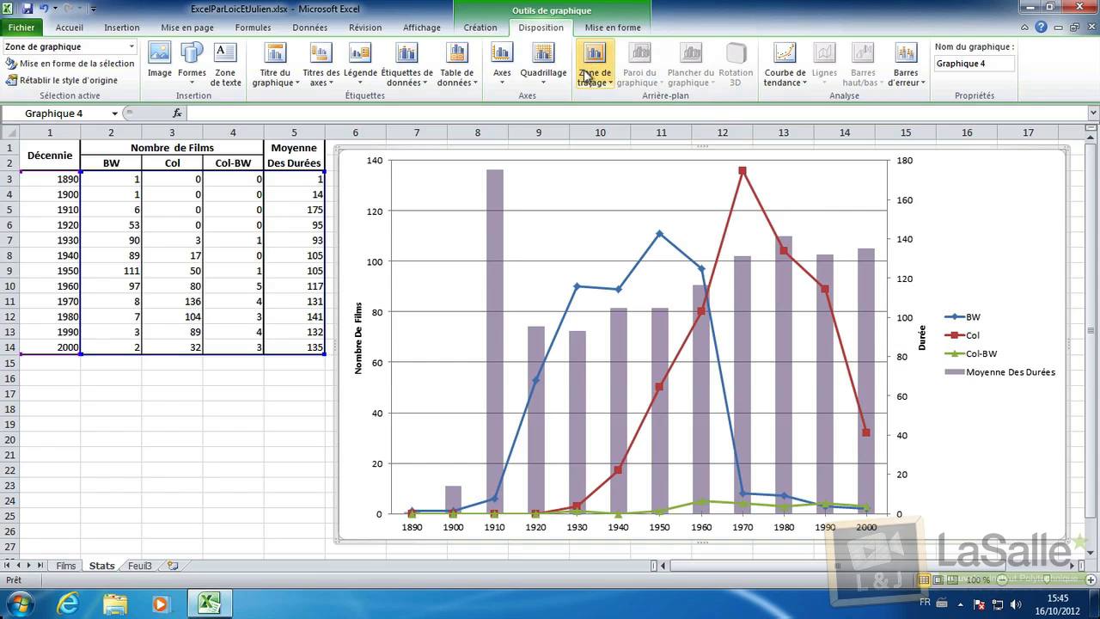
- Try major gridlines (Quadrillage principal) for the secondary horizontal gridlines, and remove them again with Aucun
left_click(550, 76)
mouse_move(581, 153)
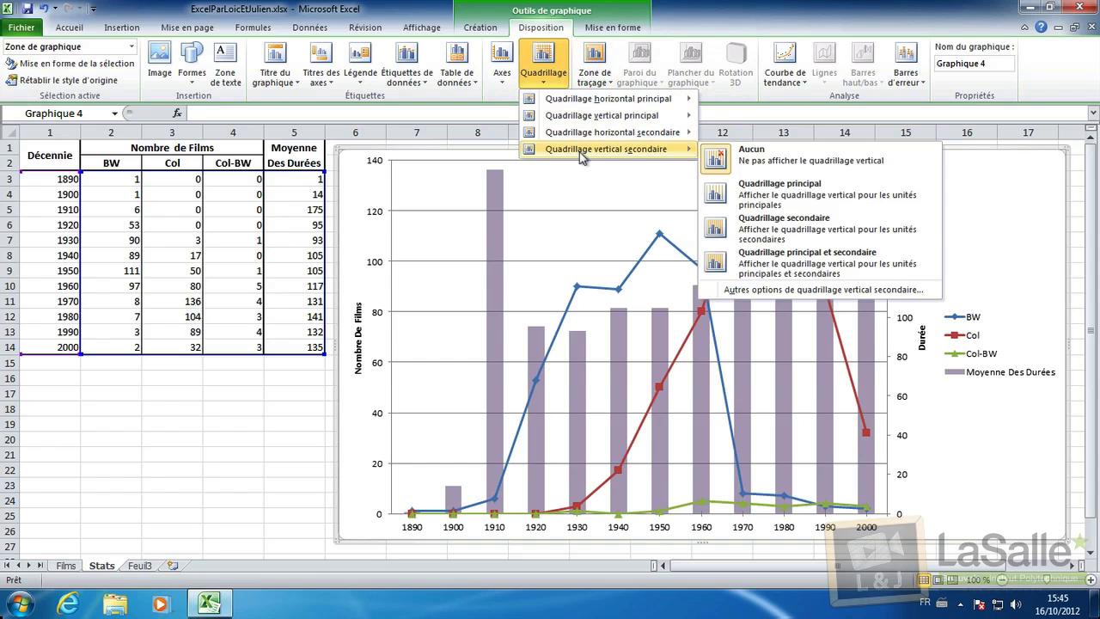
mouse_move(599, 135)
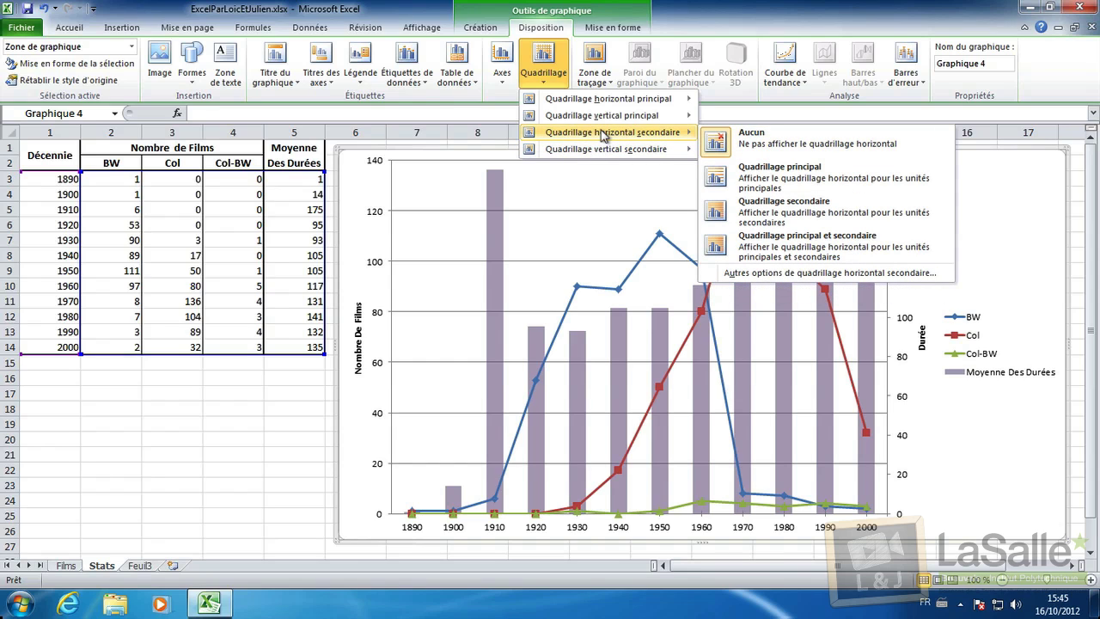
left_click(770, 201)
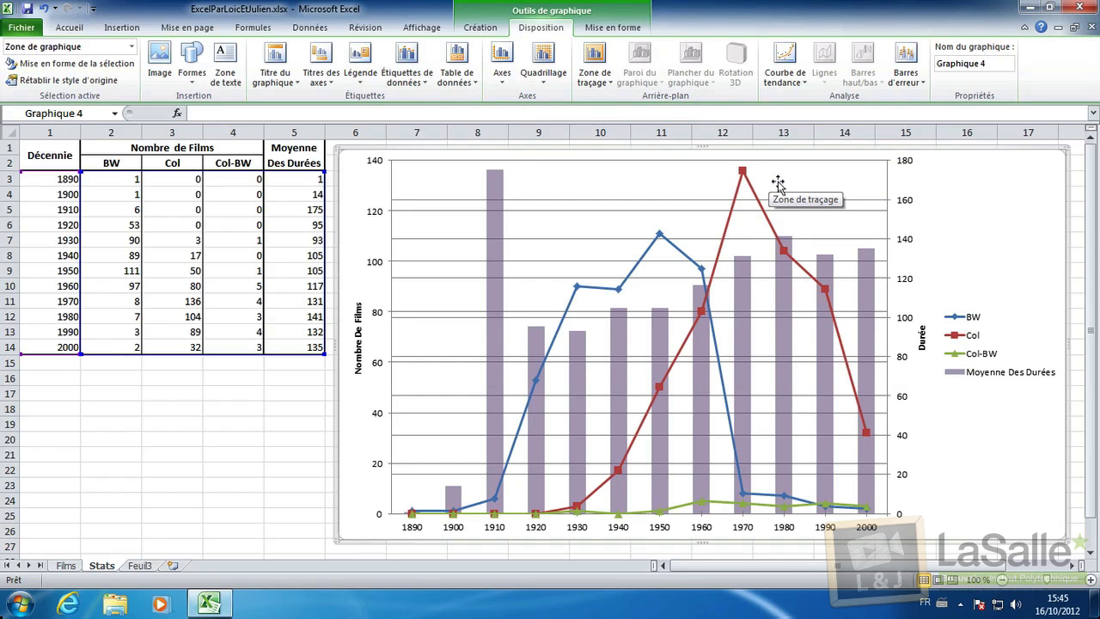
left_click(594, 75)
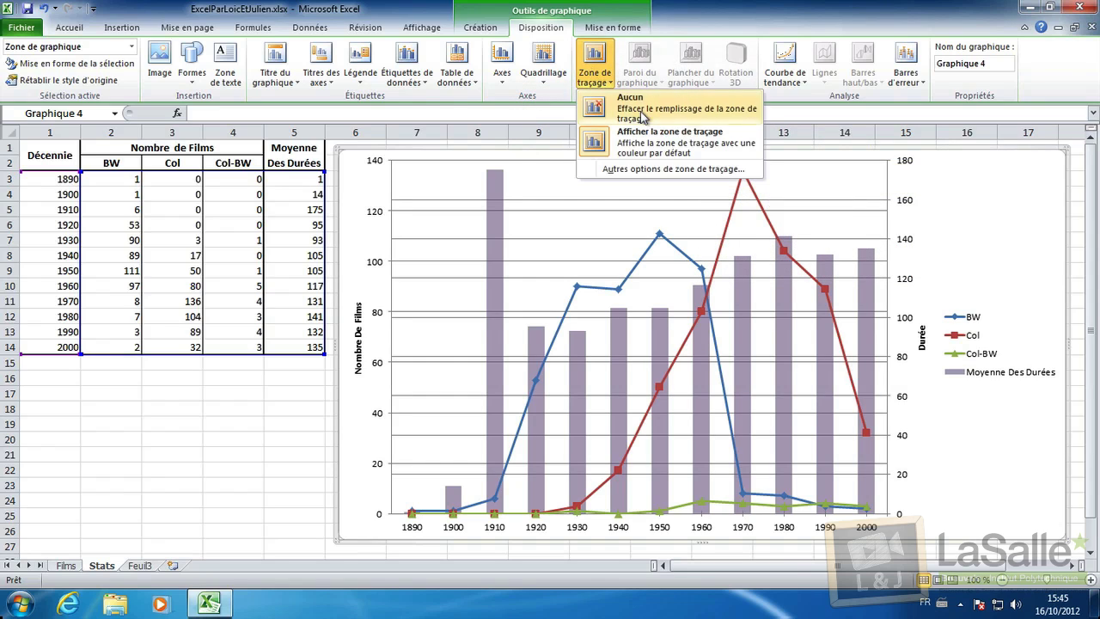
left_click(554, 76)
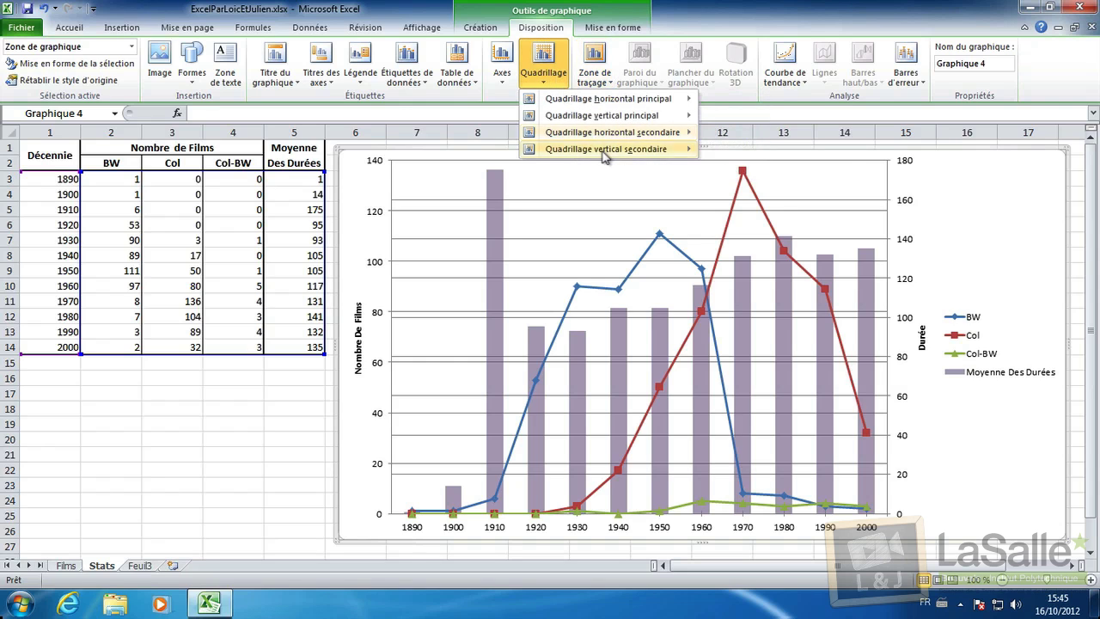
mouse_move(605, 153)
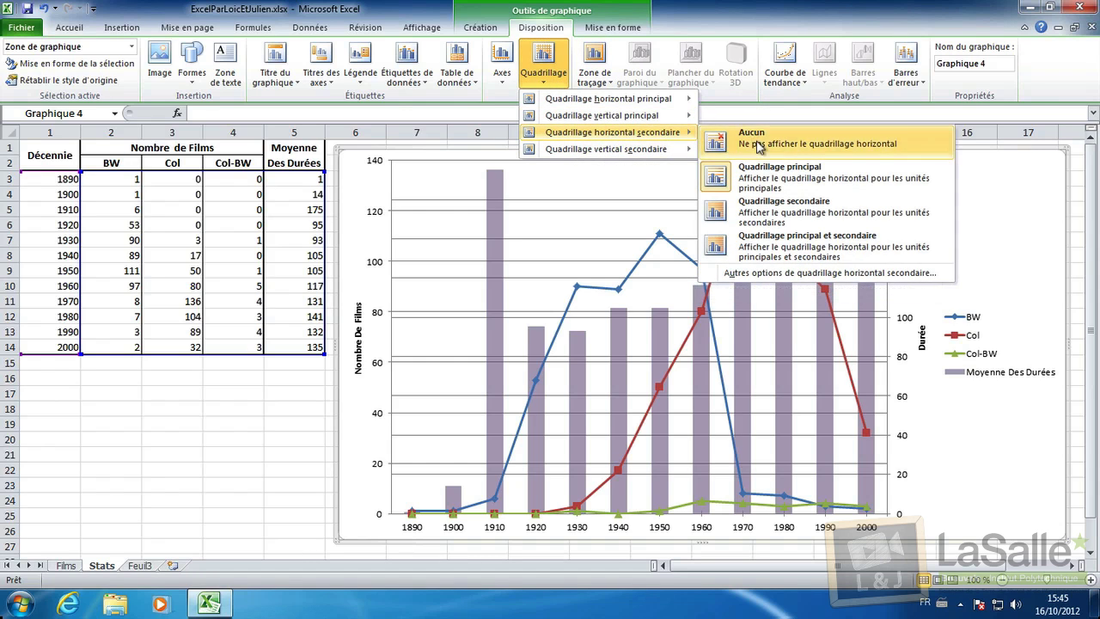
left_click(746, 137)
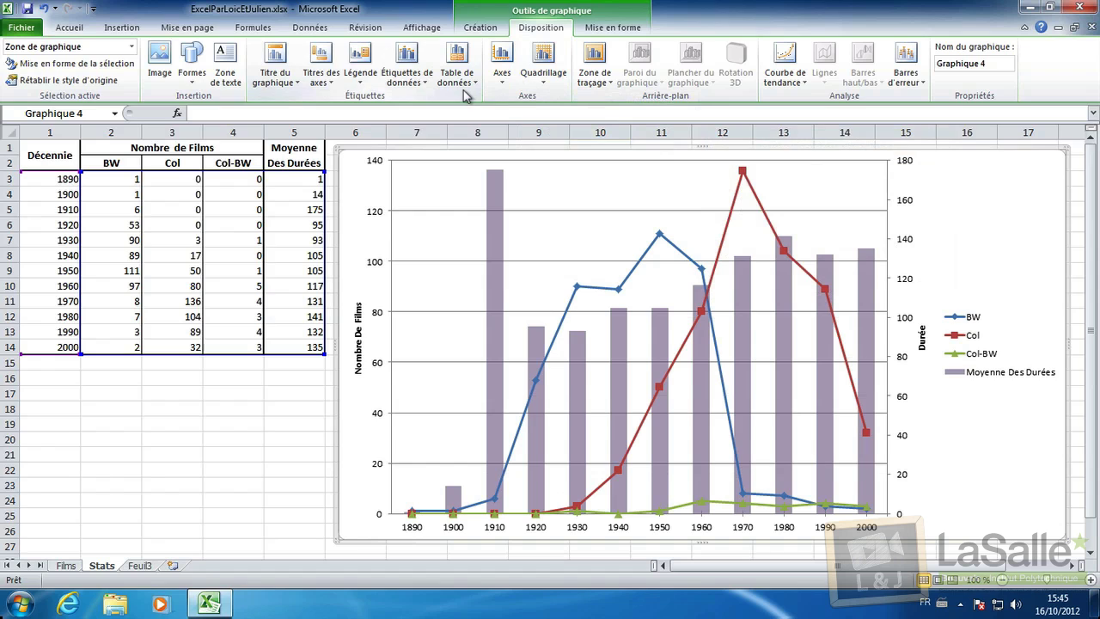
- Try centred data labels (Centrer) on all series of the chart, and undo them
left_click(389, 82)
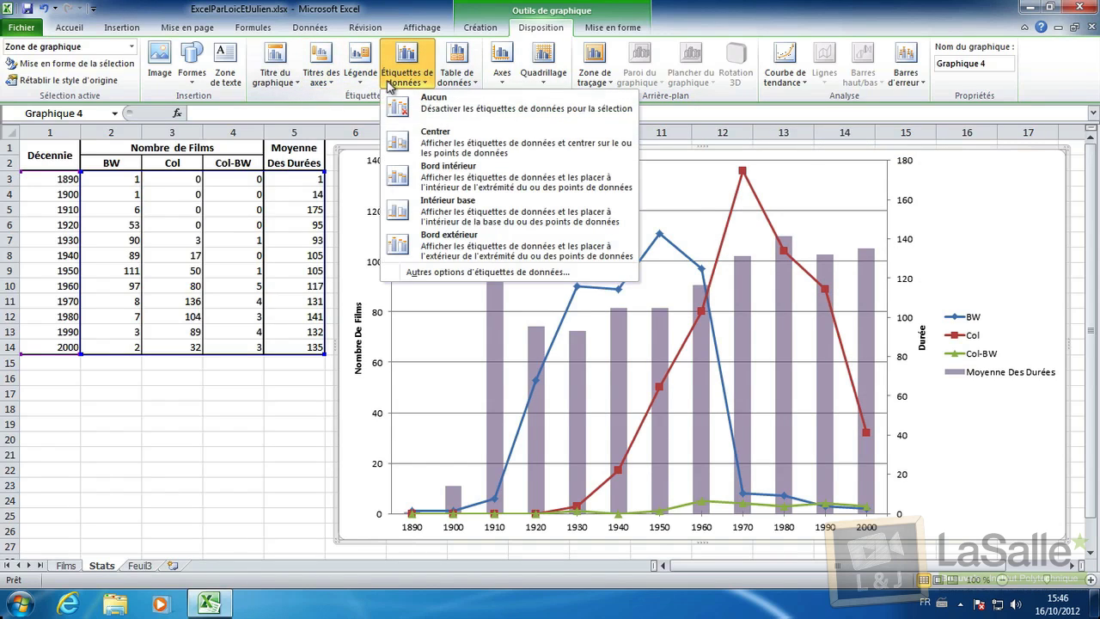
left_click(440, 142)
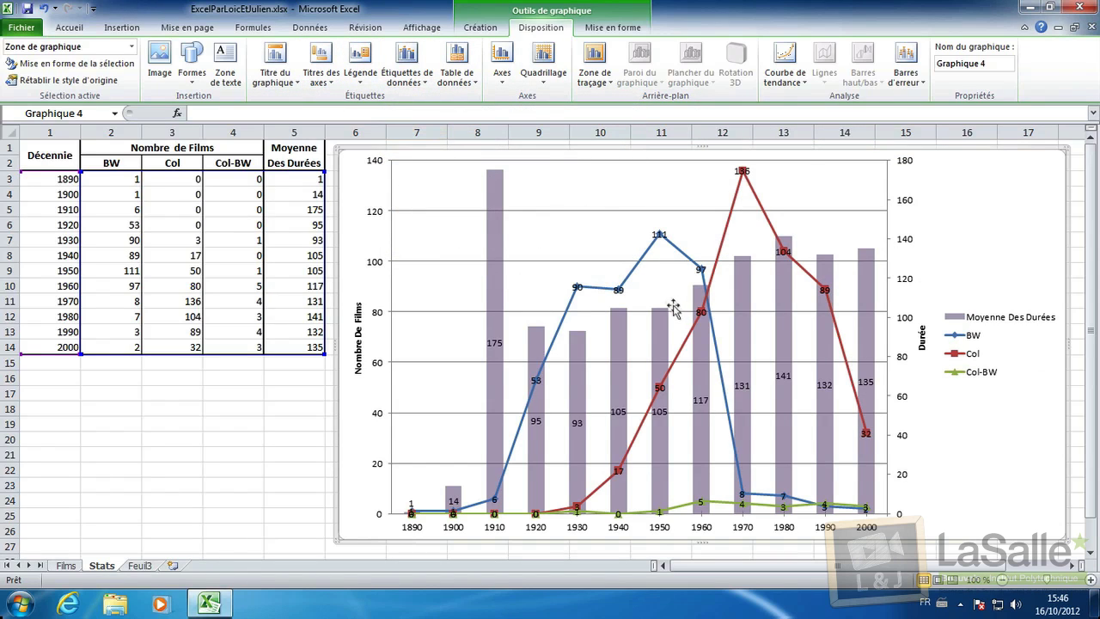
key("ctrl+z")
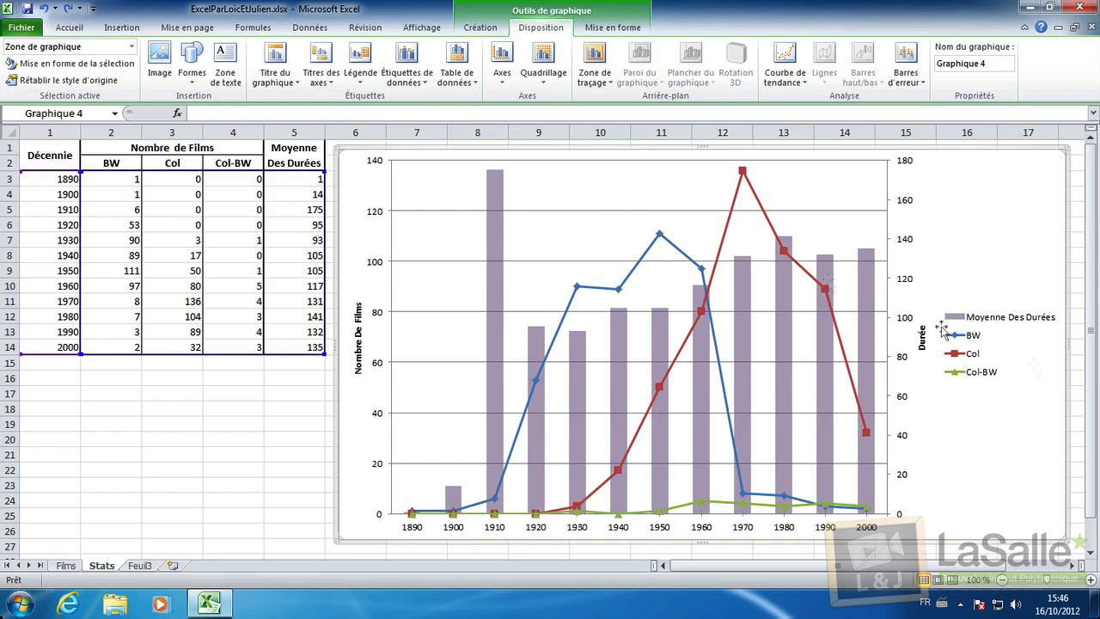
- Add centred data labels (Centrer) to only the Moyenne Des Durées columns
left_click(494, 234)
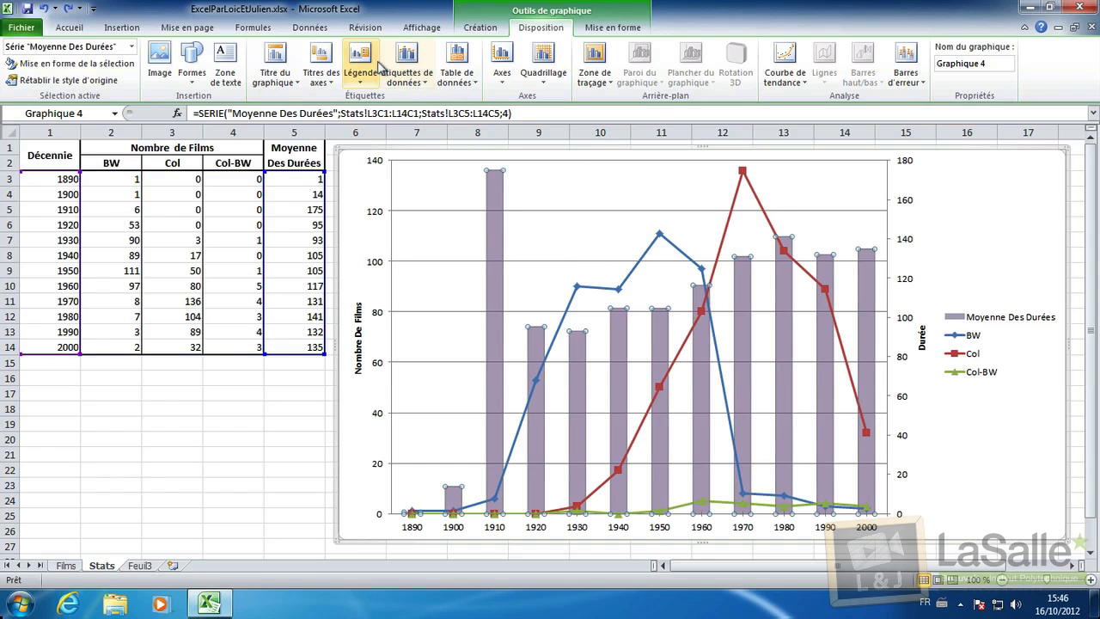
left_click(392, 80)
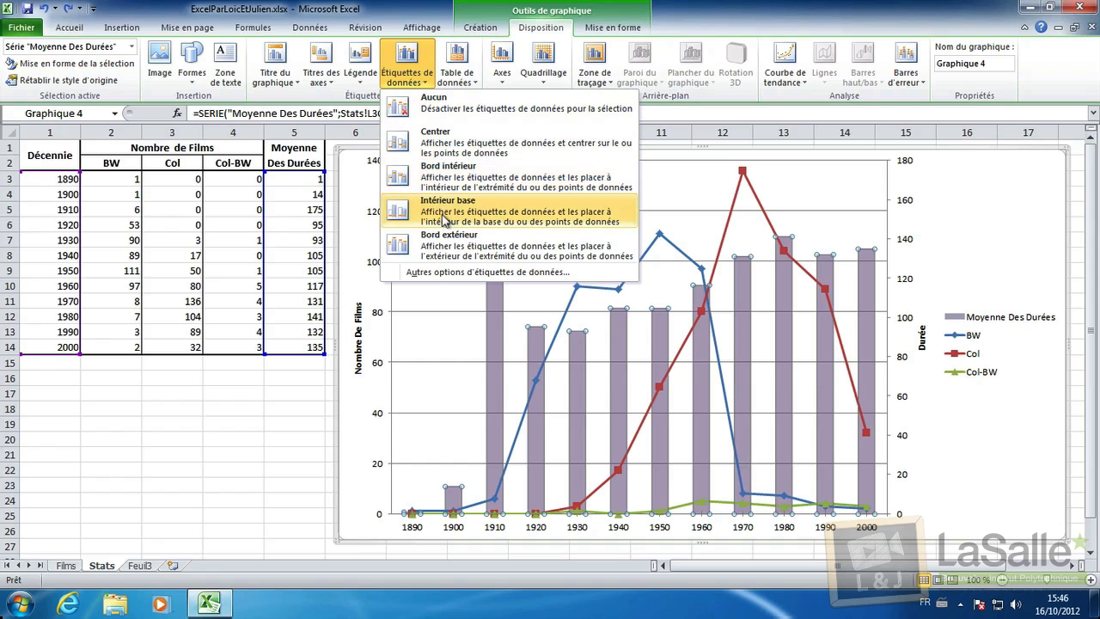
left_click(431, 146)
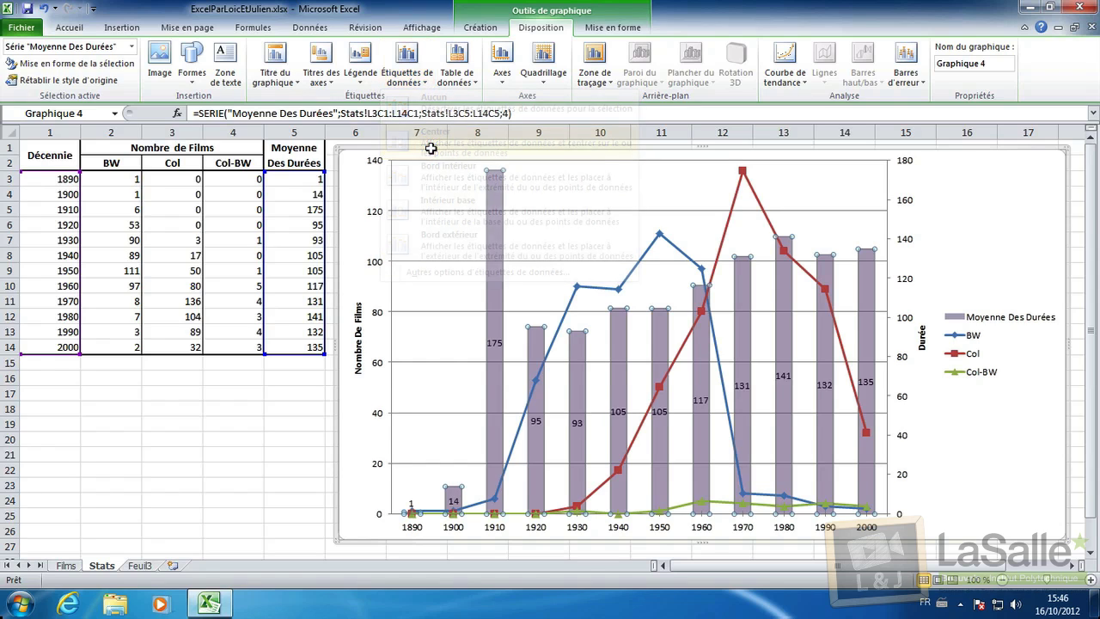
left_click(405, 322)
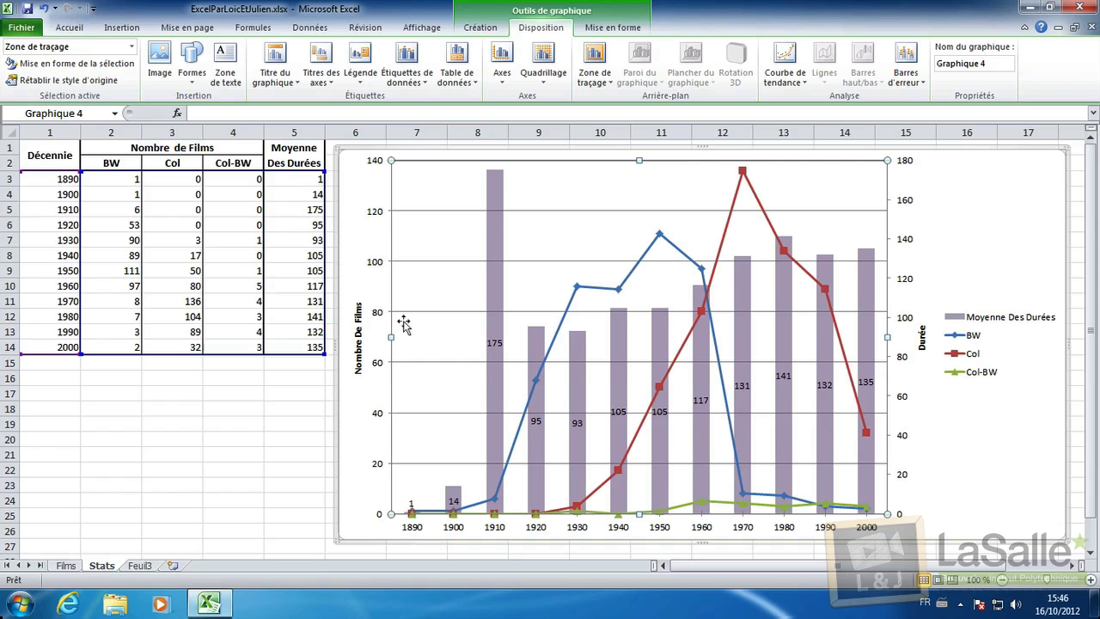
left_click(984, 503)
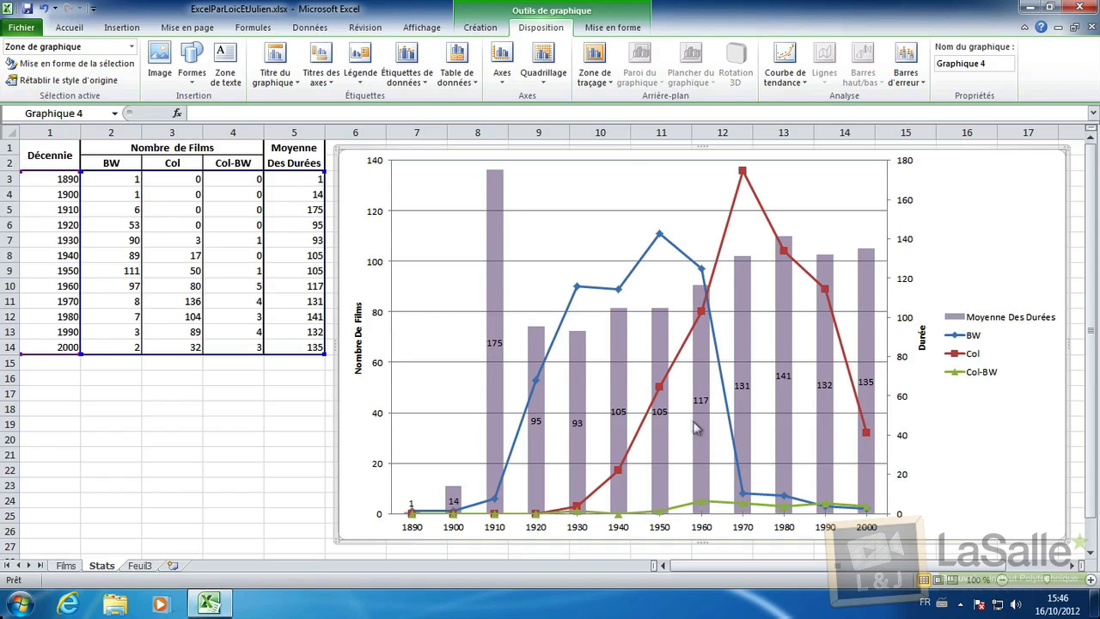
- Try a linear trendline (Courbe de tendance linéaire) on the Moyenne Des Durées series
left_click(497, 262)
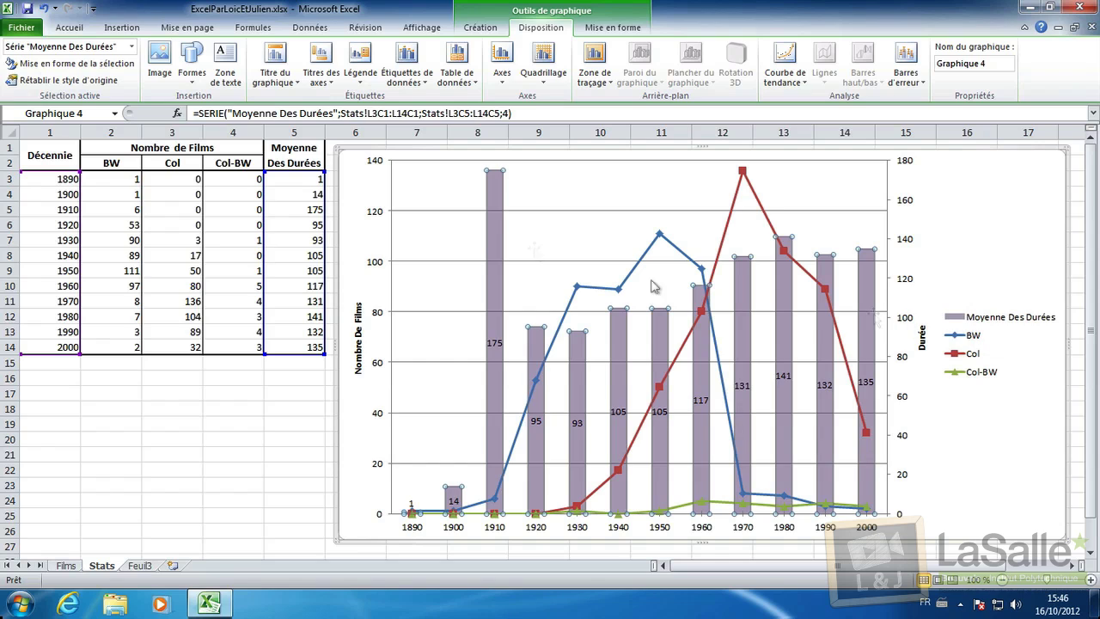
left_click(785, 77)
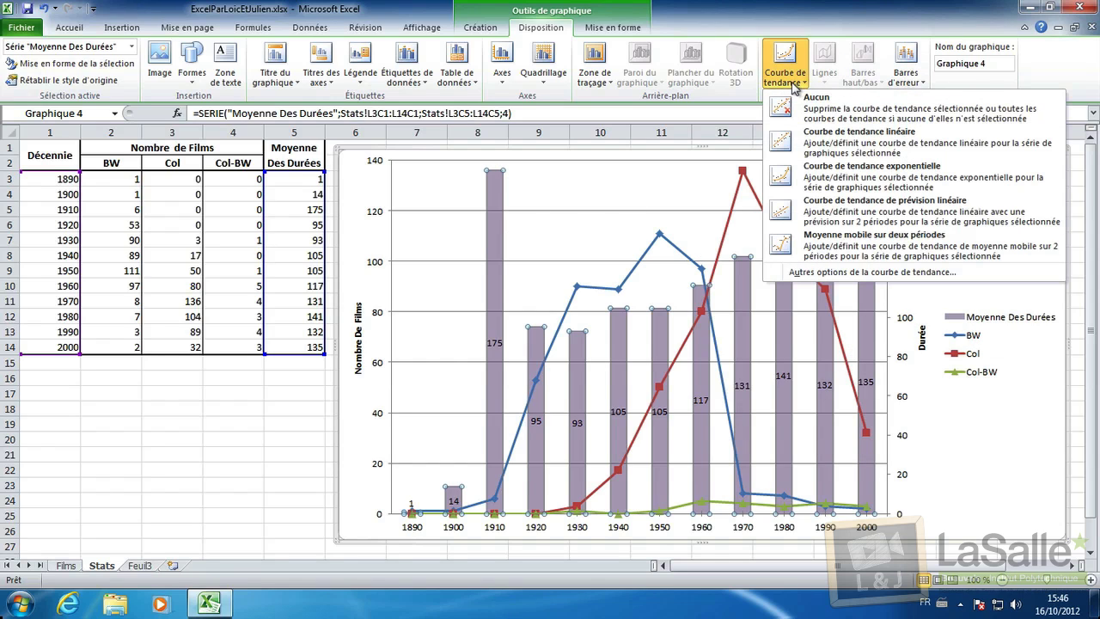
left_click(825, 144)
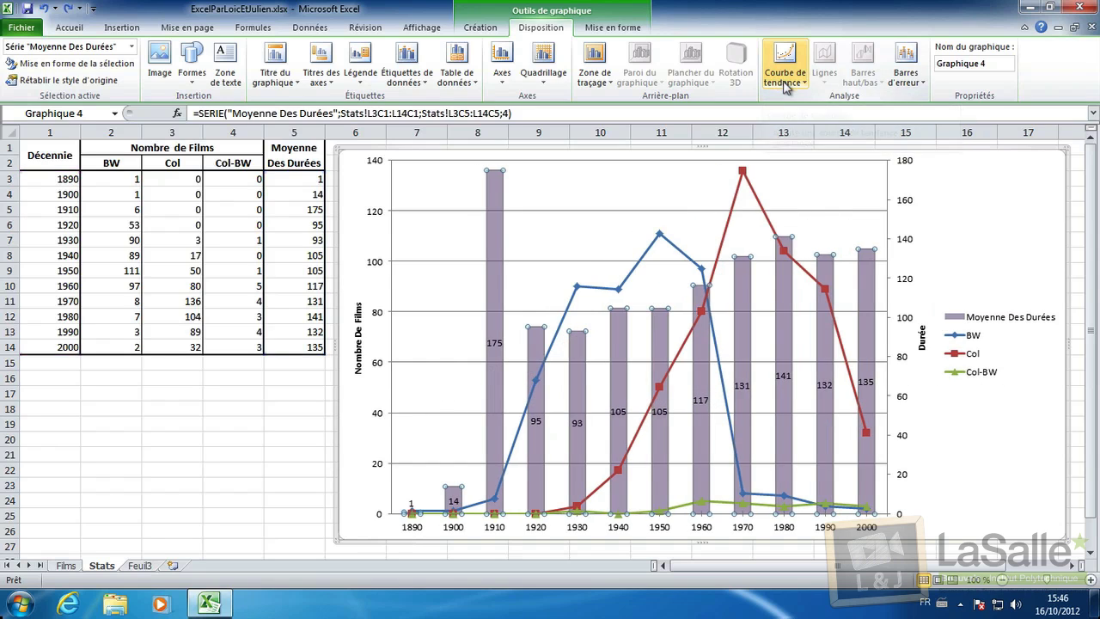
- Try an exponential trendline (Courbe de tendance exponentielle) on the Moyenne Des Durées series, and remove it
left_click(781, 78)
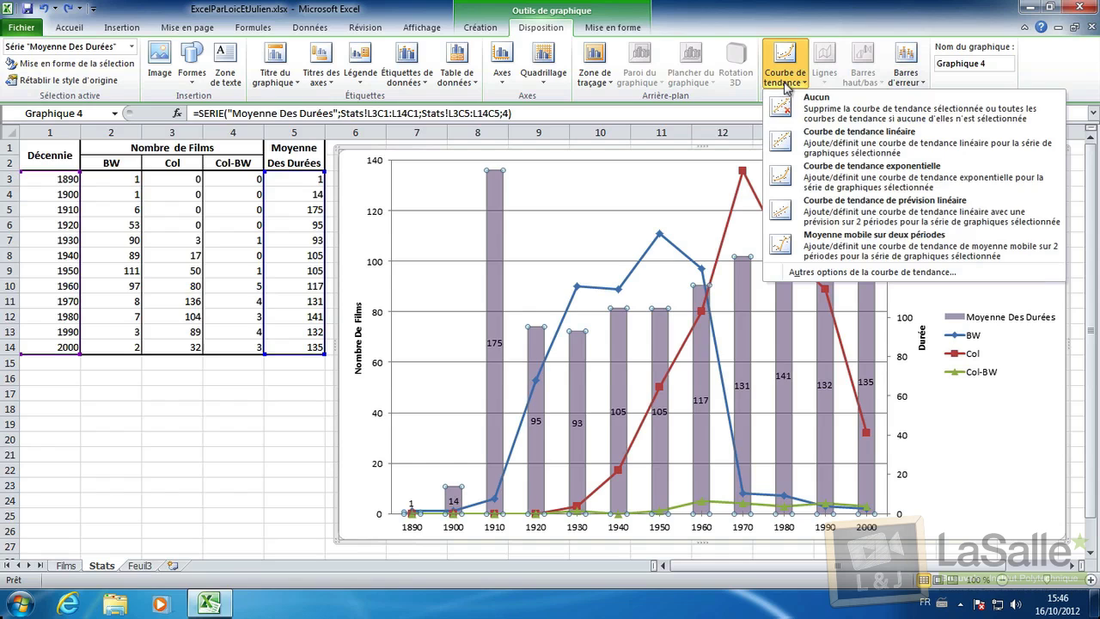
left_click(807, 171)
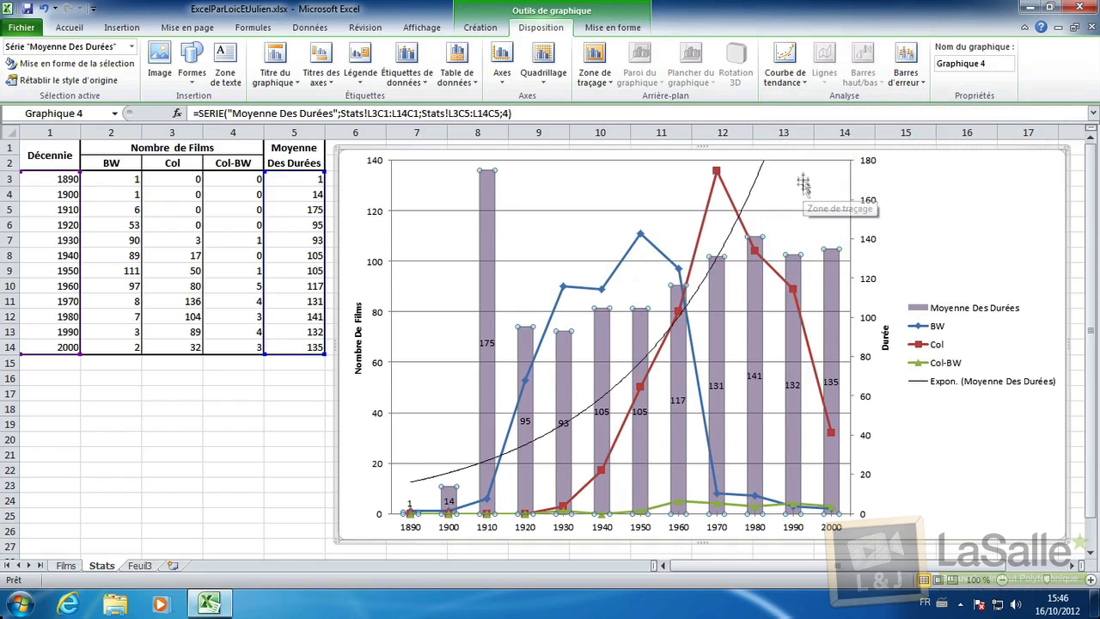
left_click(778, 84)
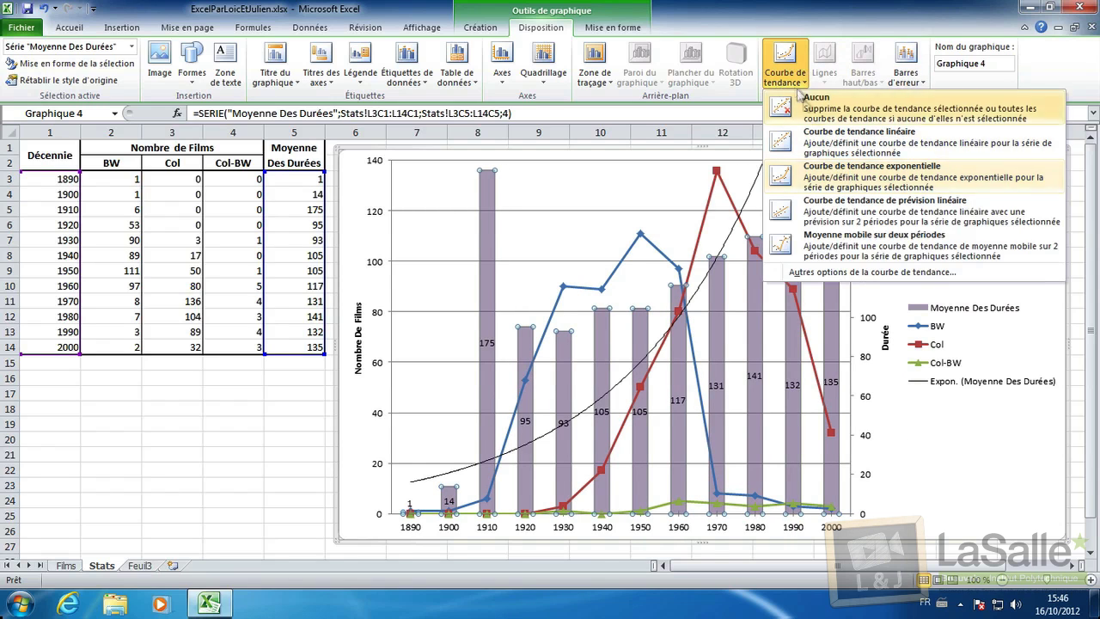
left_click(790, 79)
- Try a two-period linear forecast trendline (Courbe de tendance de prévision linéaire) on the Moyenne Des Durées series, and undo it
left_click(789, 78)
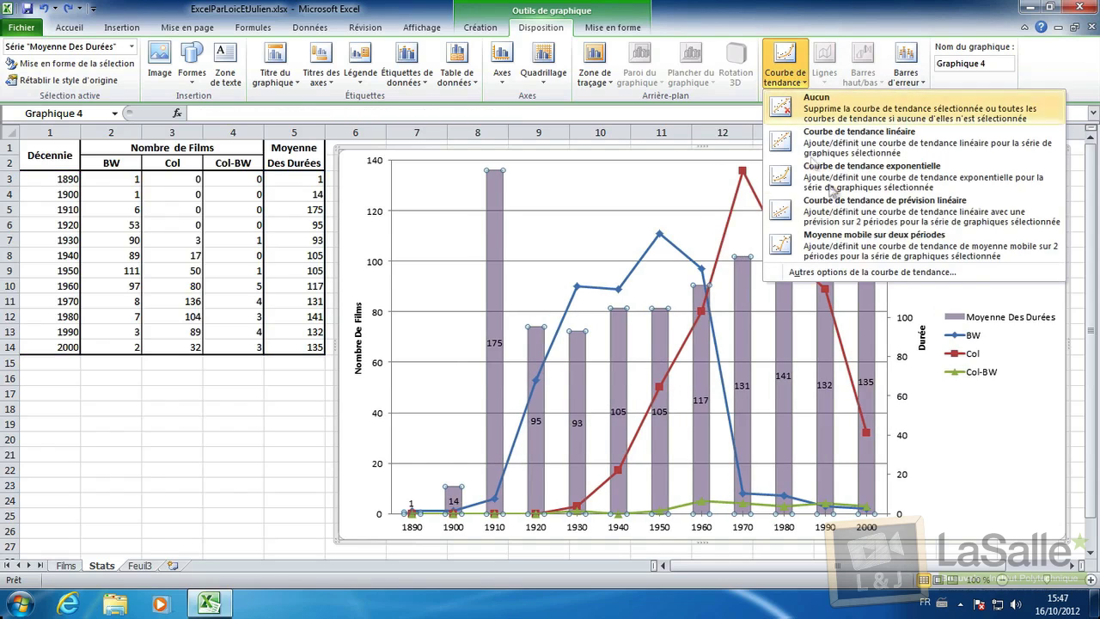
left_click(854, 209)
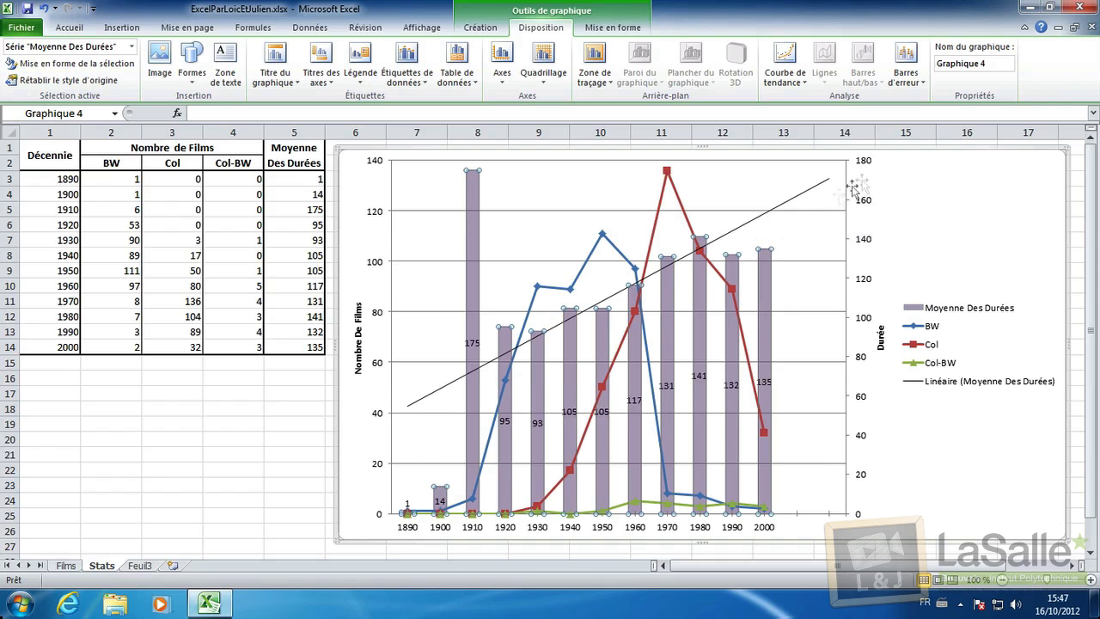
key("ctrl+z")
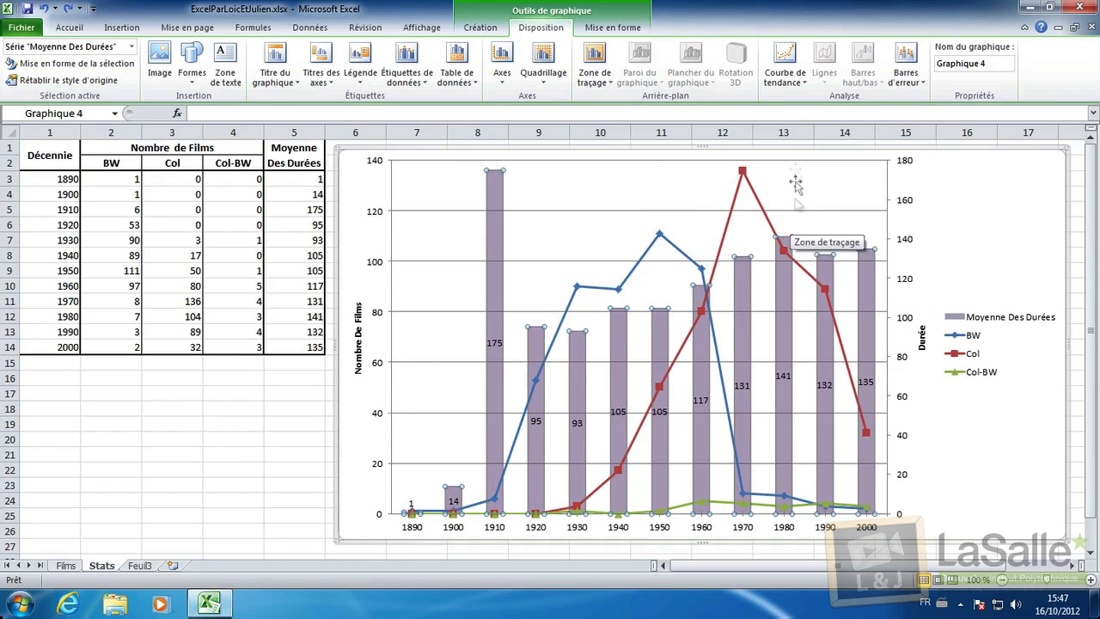
- Add a two-period moving average trendline (Moyenne mobile sur deux périodes) to the Moyenne Des Durées series
left_click(784, 67)
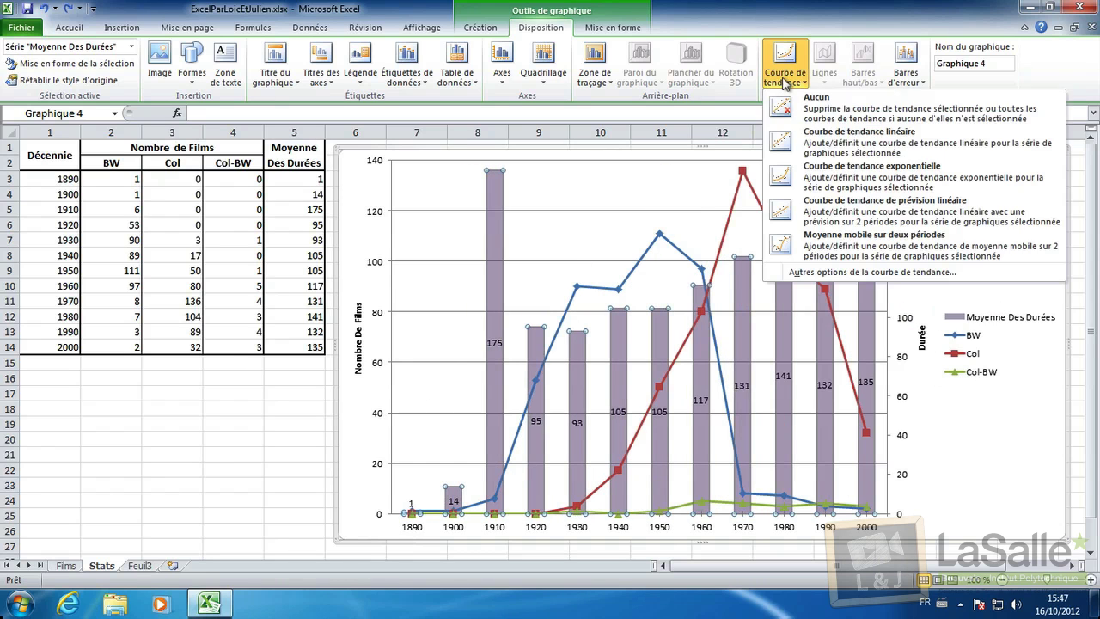
left_click(825, 242)
- Open the additional trendline options for Moyenne Des Durées with the Linéaire type, close them, and delete the extra linear trendline
left_click(781, 76)
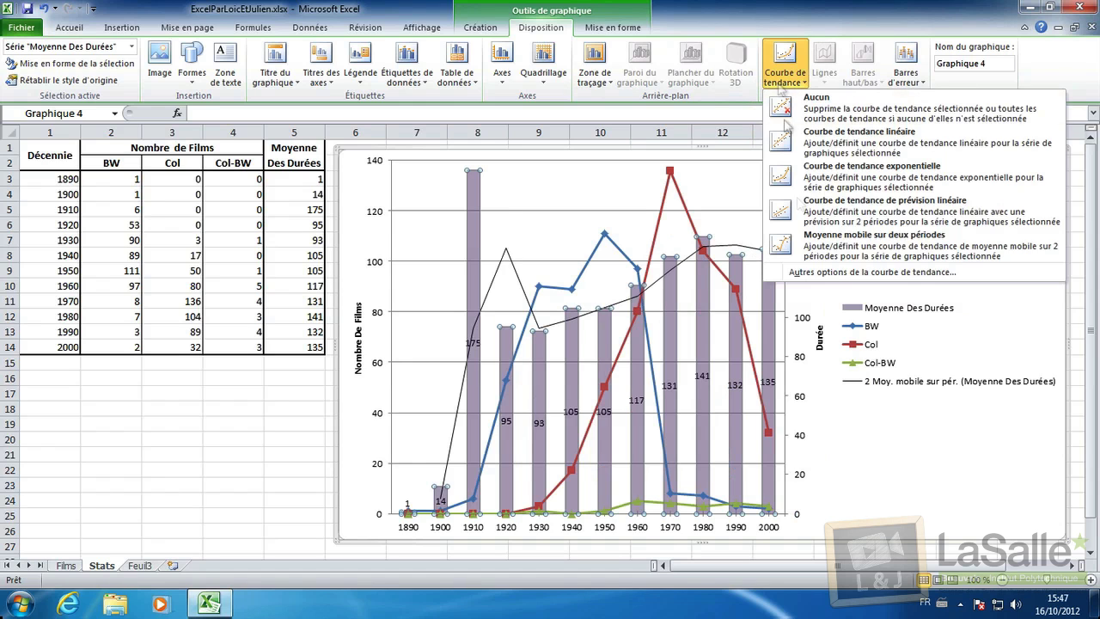
left_click(813, 273)
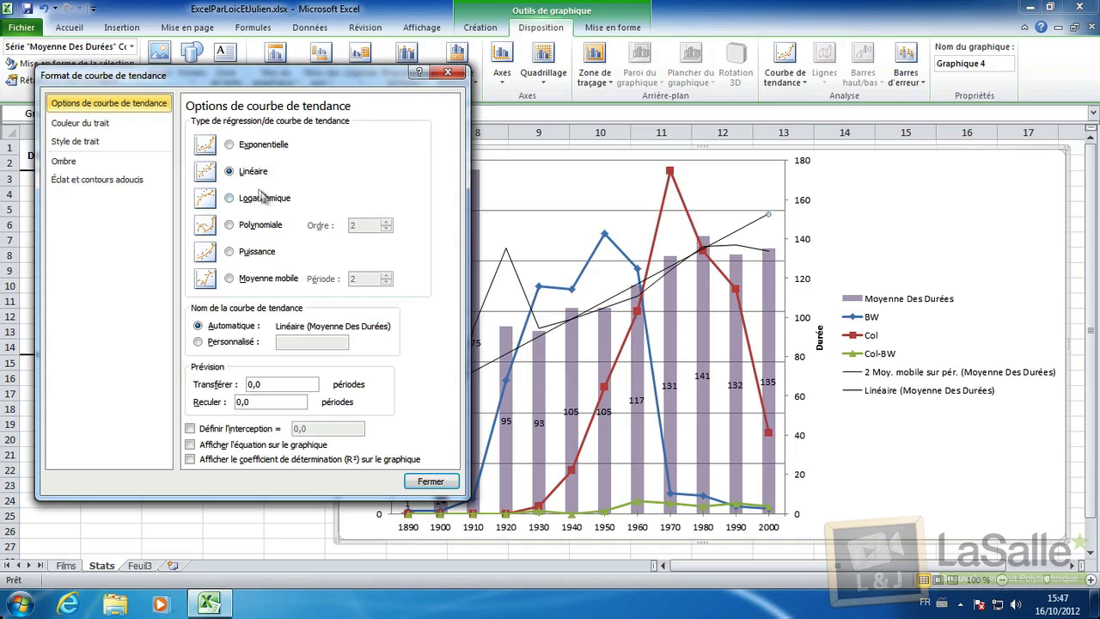
left_click(448, 480)
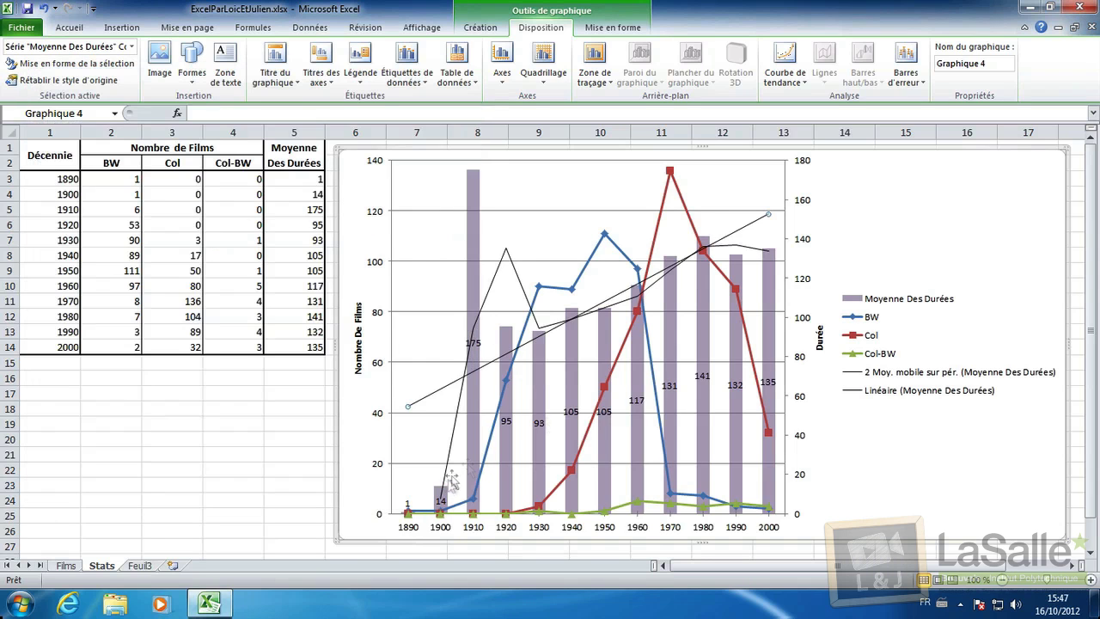
key("Delete")
- Select the chart's legend containing the moving average entry
left_click(697, 283)
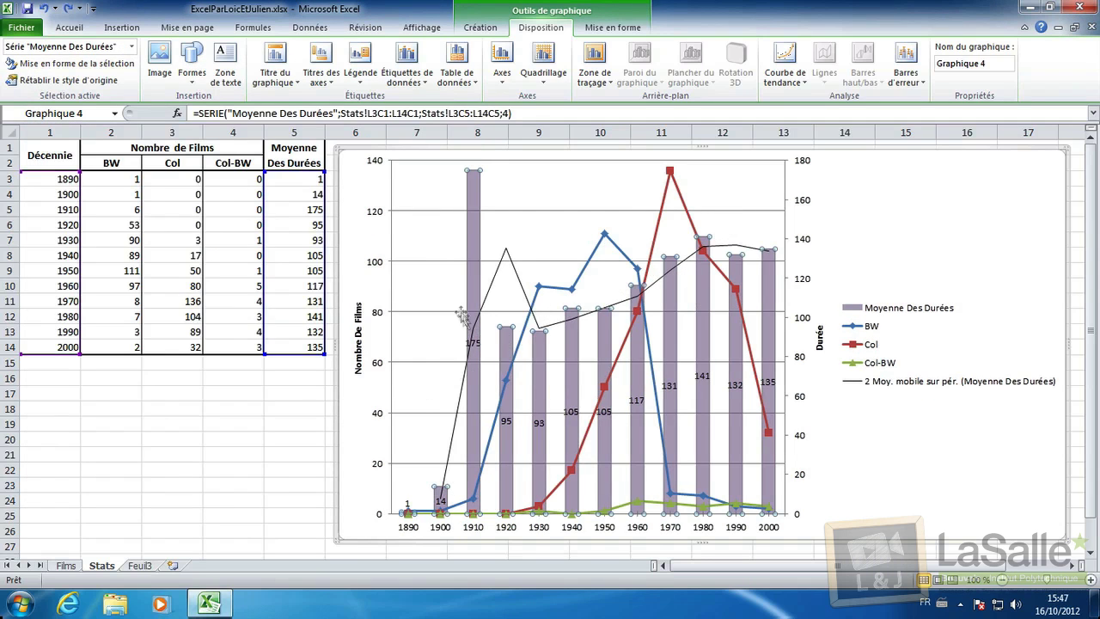
left_click(450, 312)
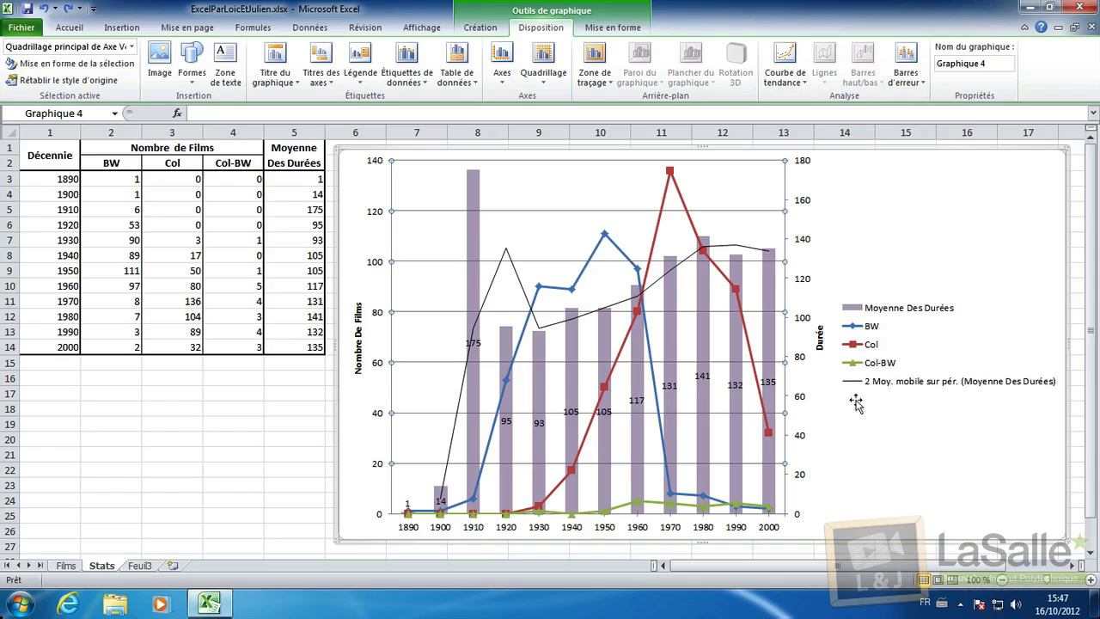
left_click(887, 382)
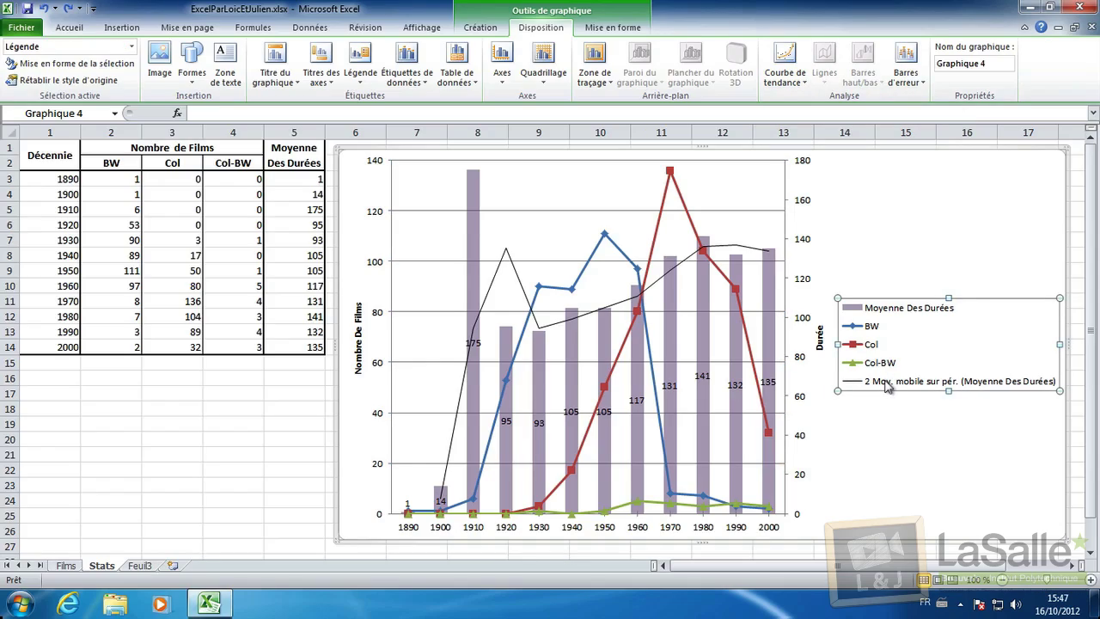